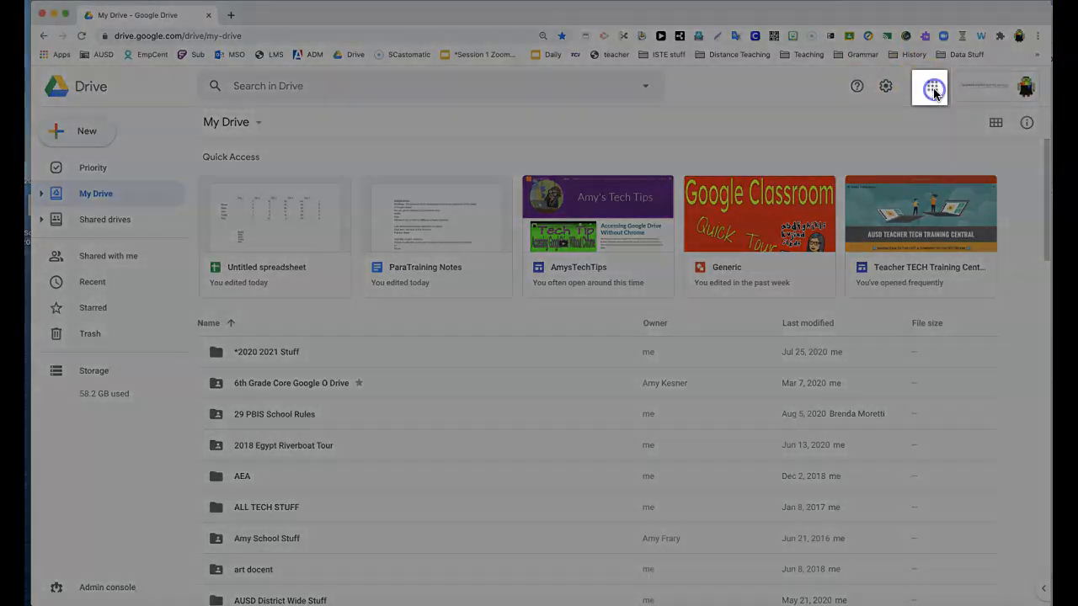
# Create a new blank Google Sheets spreadsheet from My Drive
pyautogui.click(932, 86)
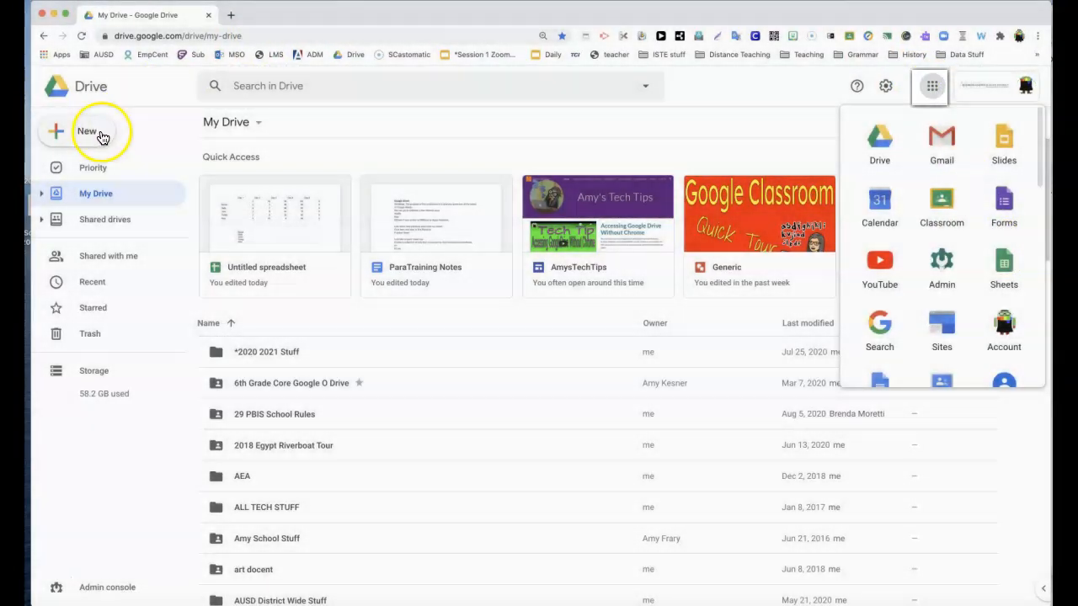
pyautogui.click(100, 133)
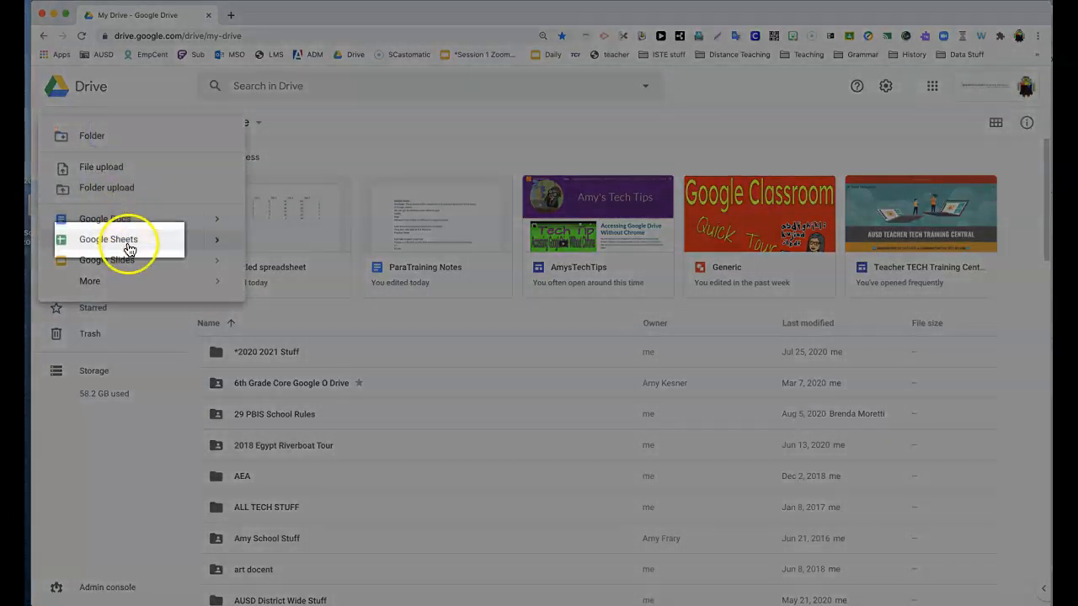
pyautogui.click(127, 241)
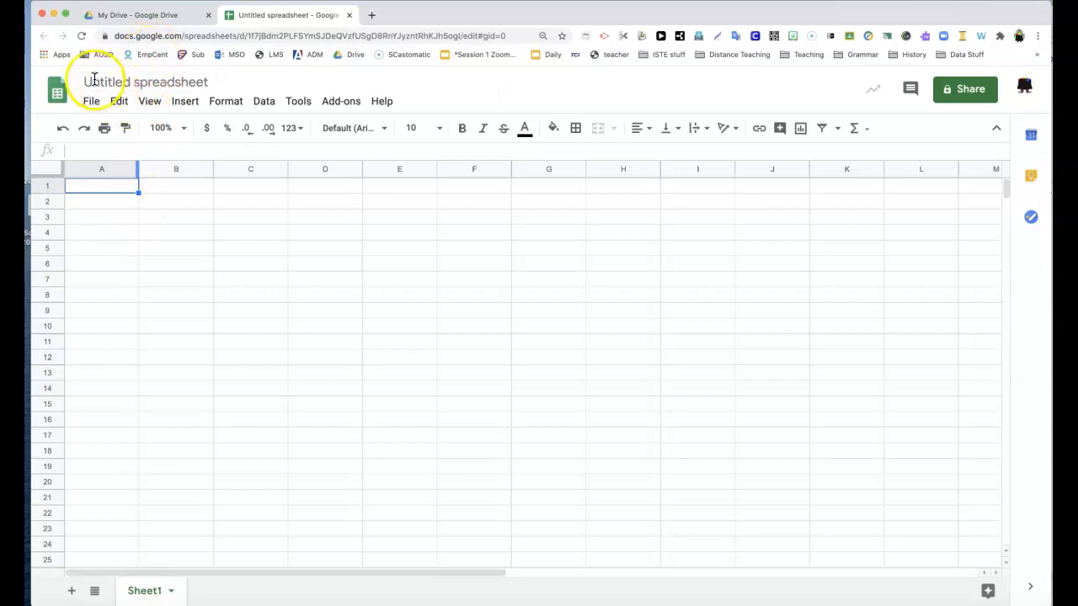
# Rename the untitled spreadsheet as Practice
pyautogui.moveTo(86, 82); pyautogui.dragTo(213, 81)
pyautogui.write('Practice')
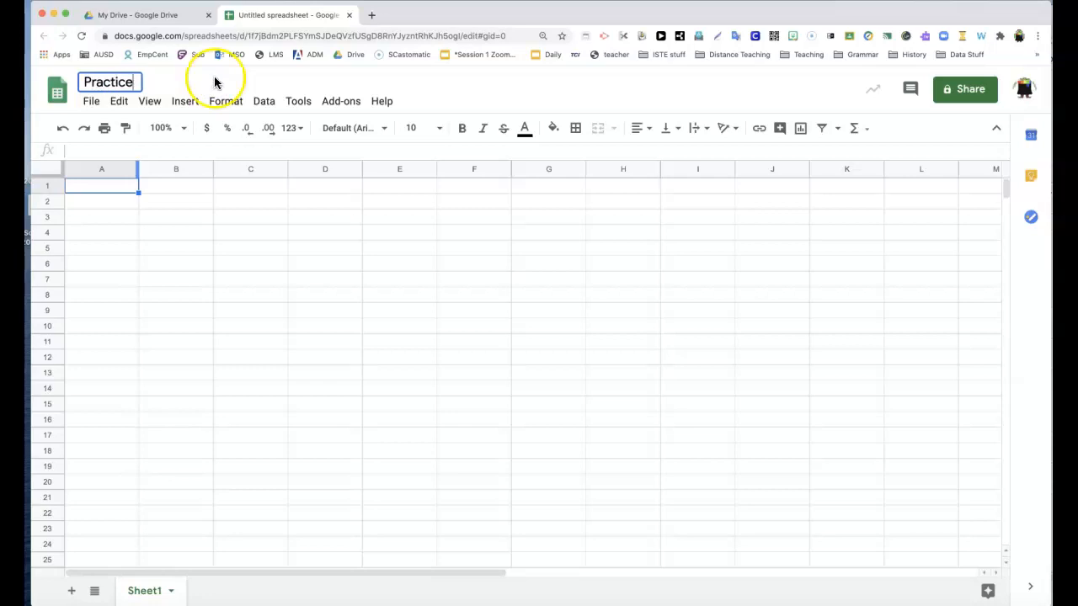
pyautogui.click(209, 265)
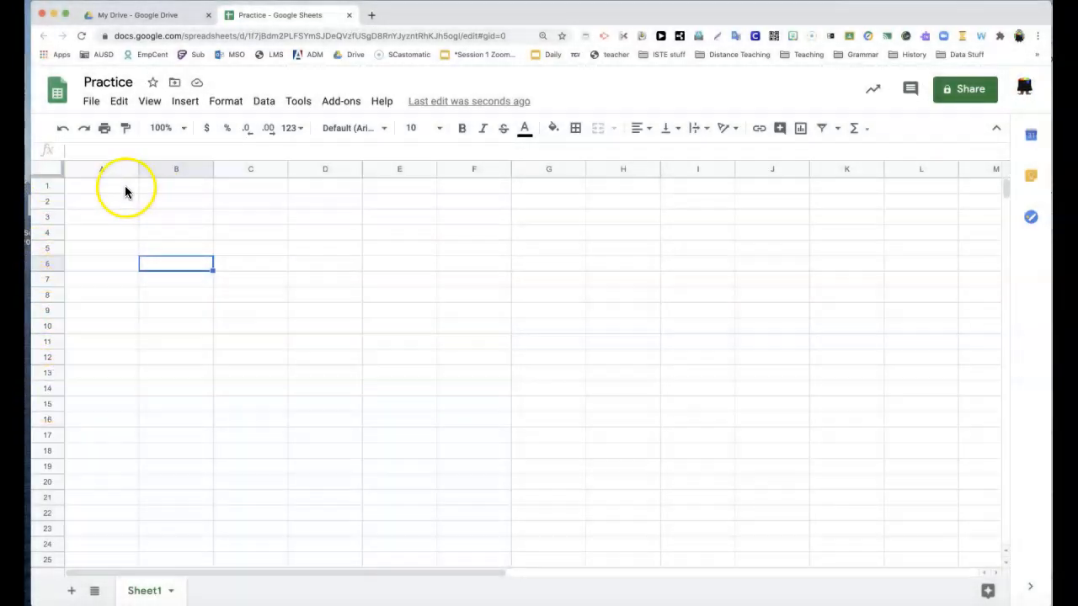
pyautogui.click(125, 190)
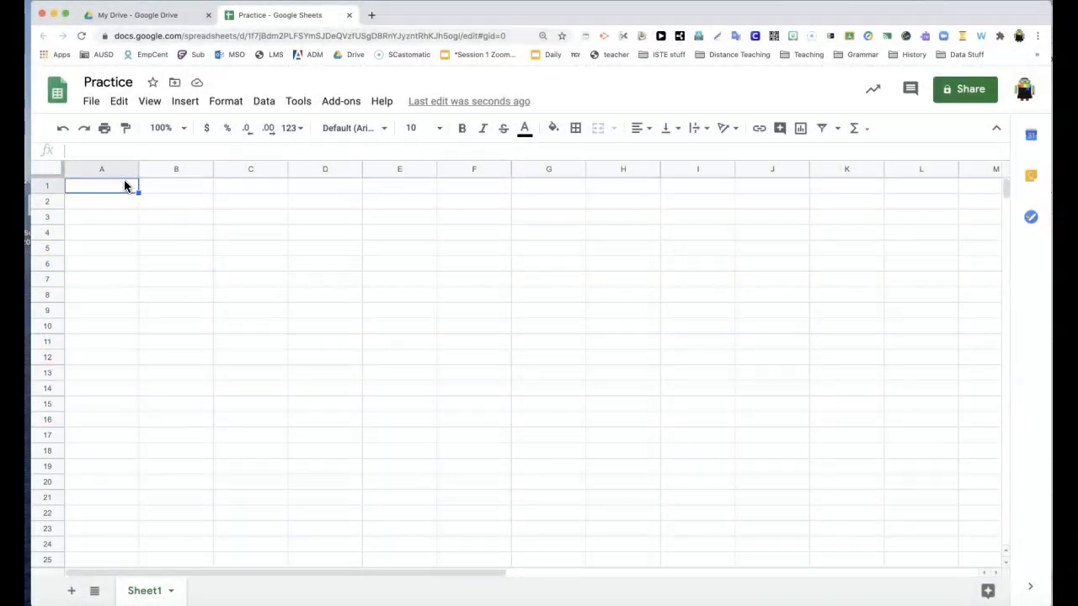
pyautogui.click(168, 203)
pyautogui.click(241, 207)
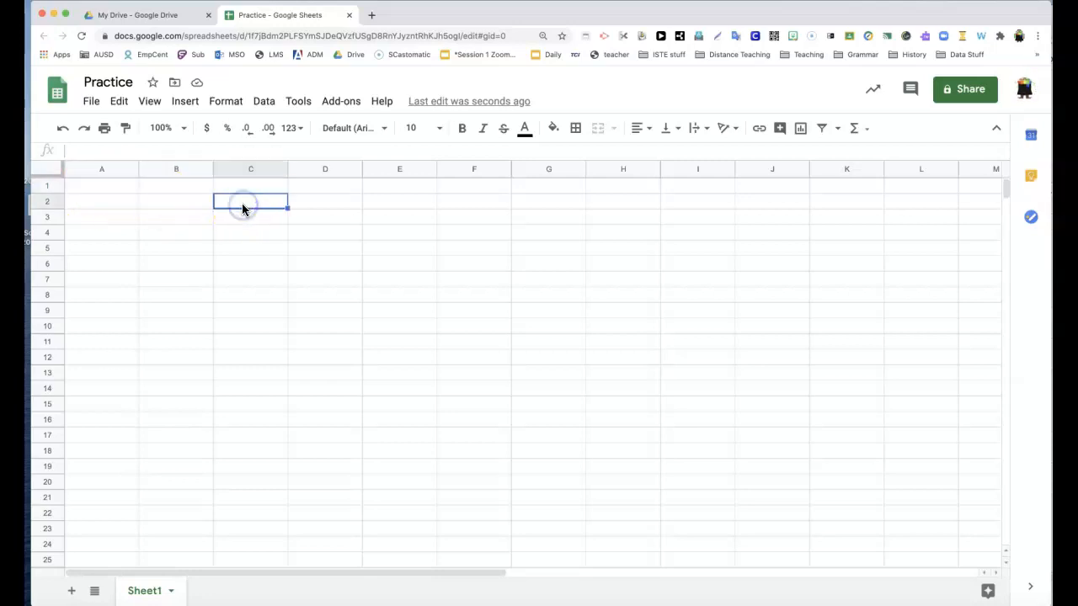
pyautogui.click(90, 101)
pyautogui.moveTo(116, 107)
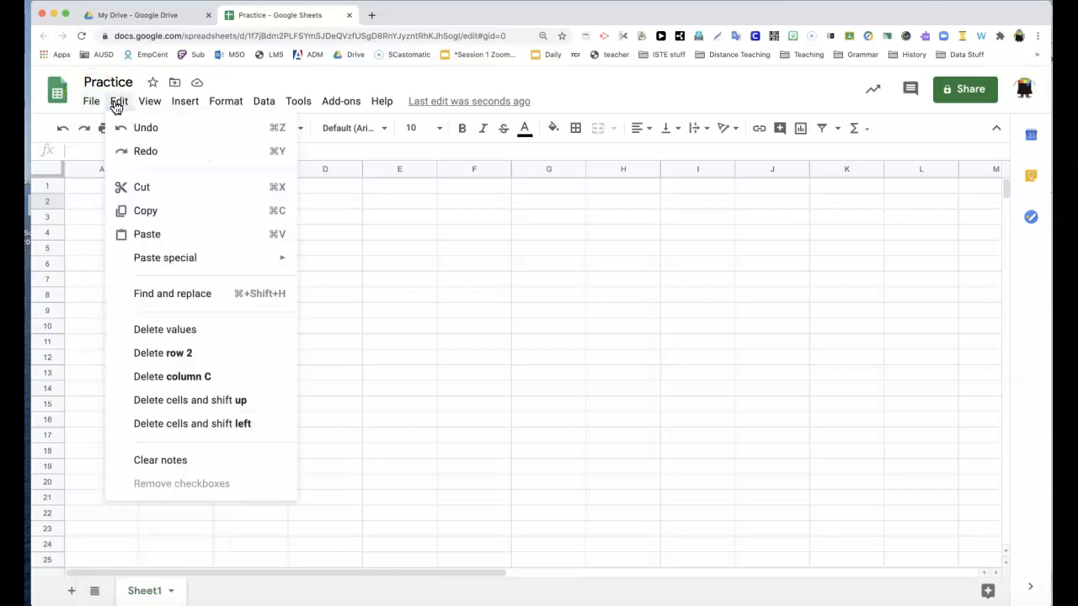
pyautogui.moveTo(175, 106)
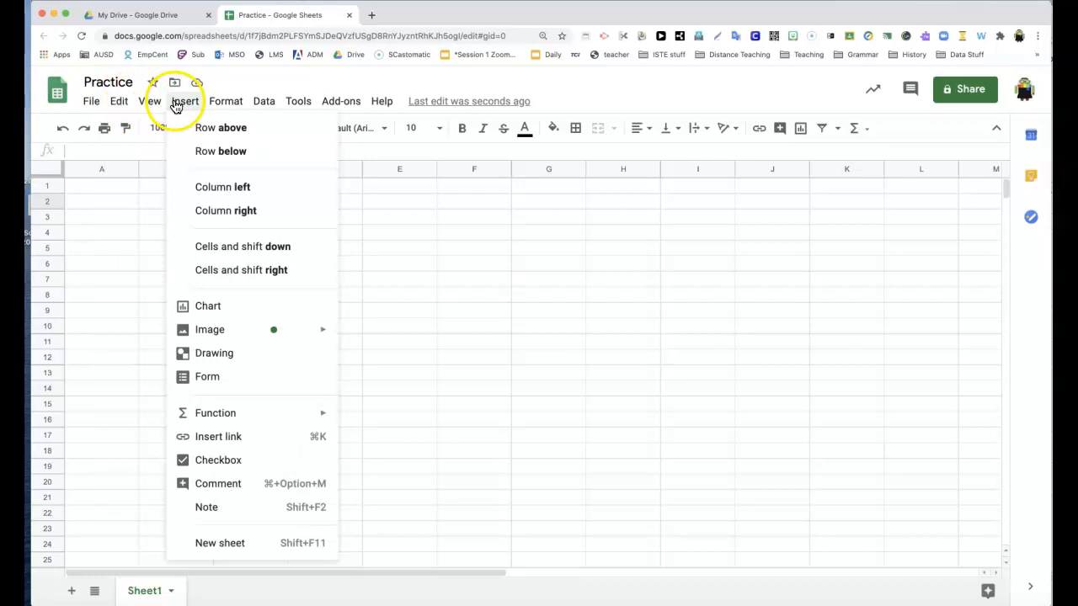
pyautogui.moveTo(210, 107)
pyautogui.moveTo(252, 105)
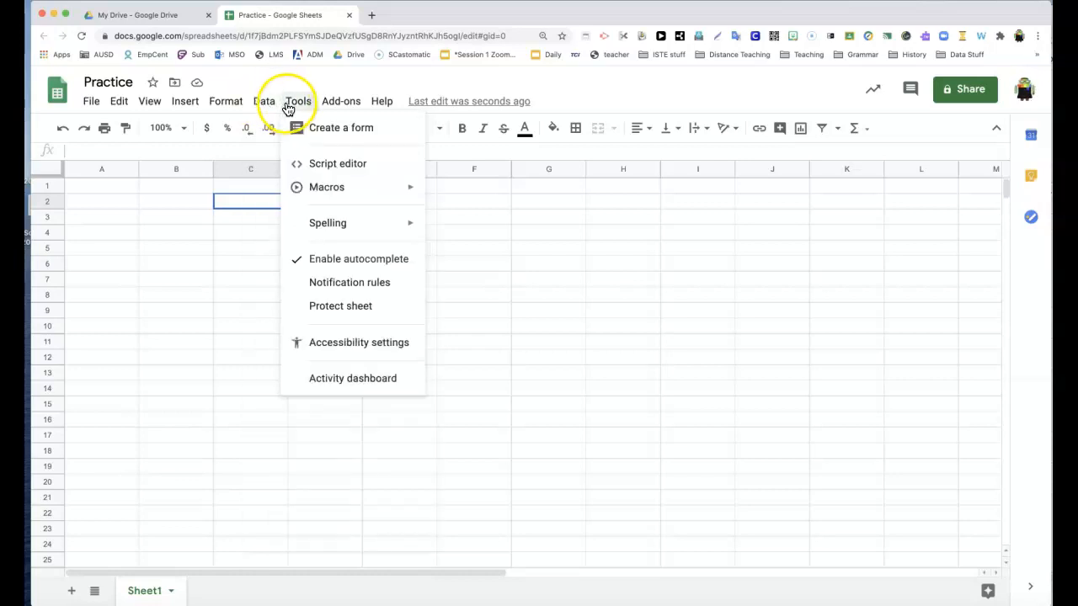
pyautogui.moveTo(336, 102)
pyautogui.moveTo(380, 101)
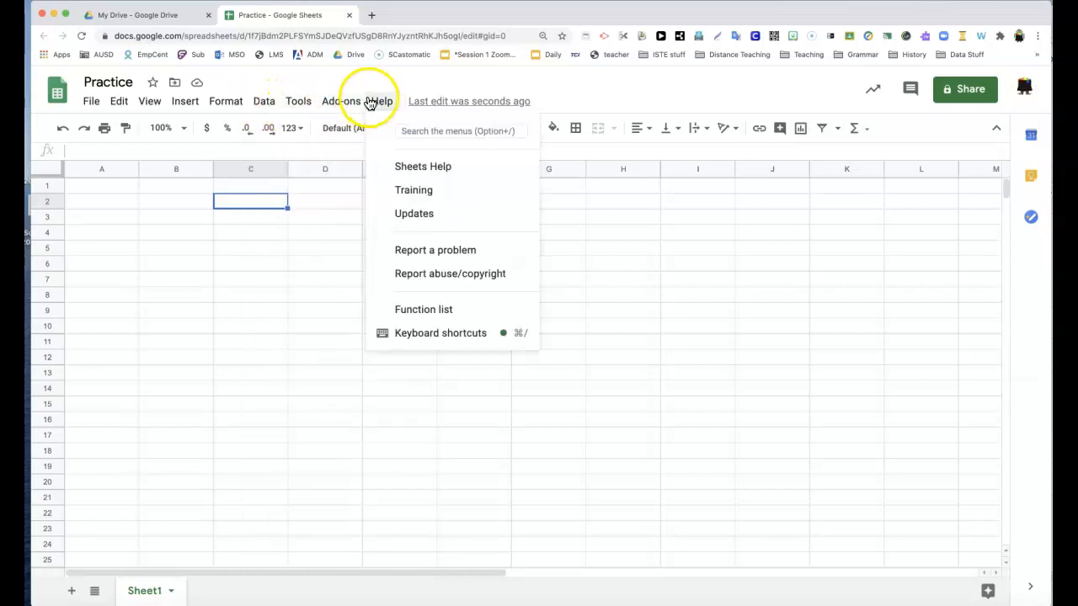
pyautogui.click(612, 249)
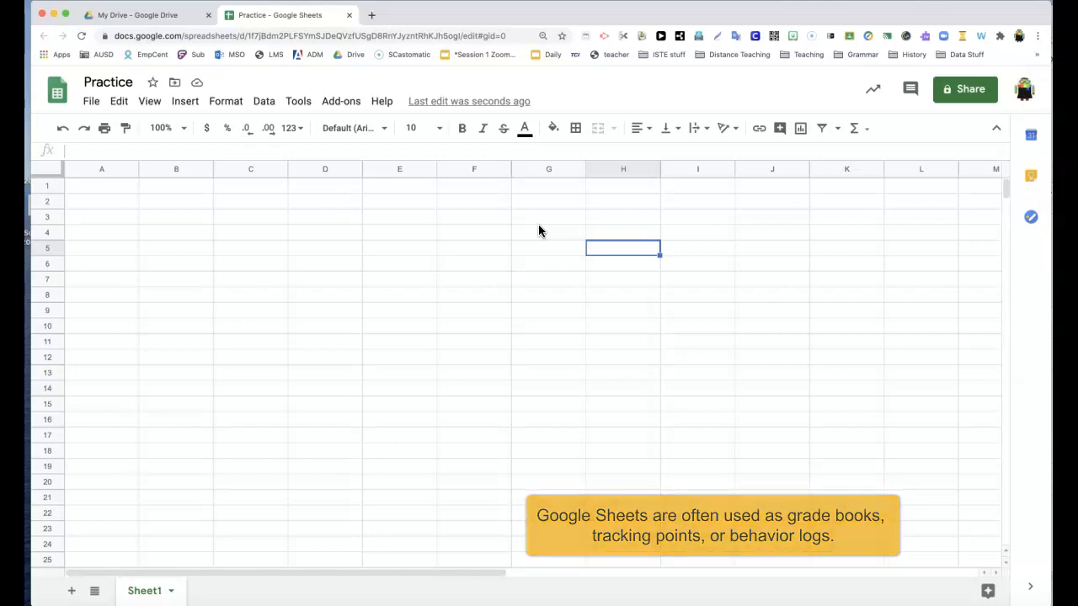
# Enter the five students' first names down column A in cells A3 to A7
pyautogui.click(112, 201)
pyautogui.click(105, 219)
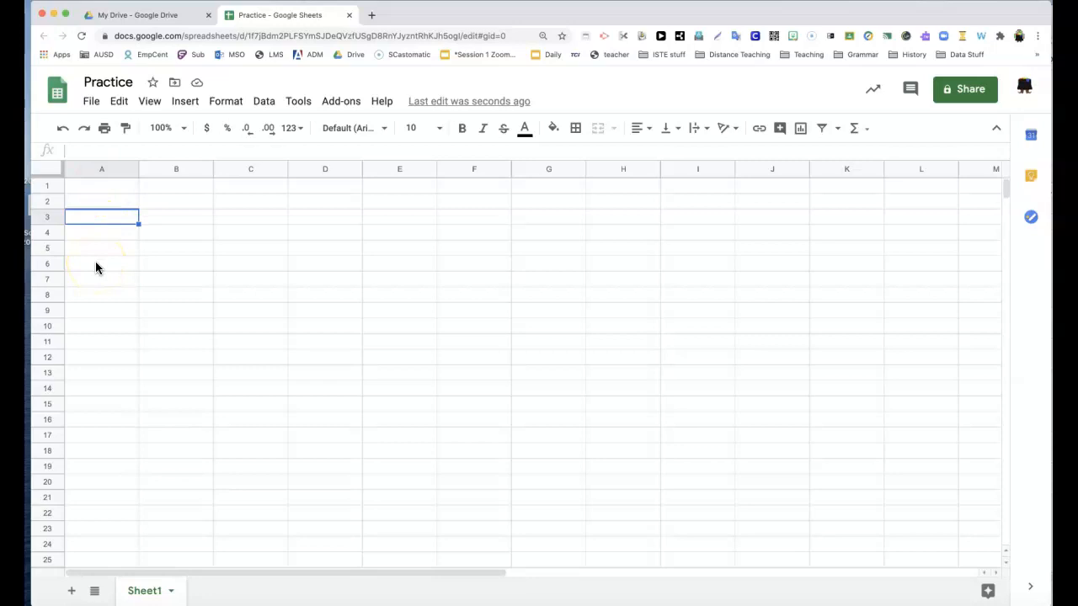
pyautogui.click(111, 224)
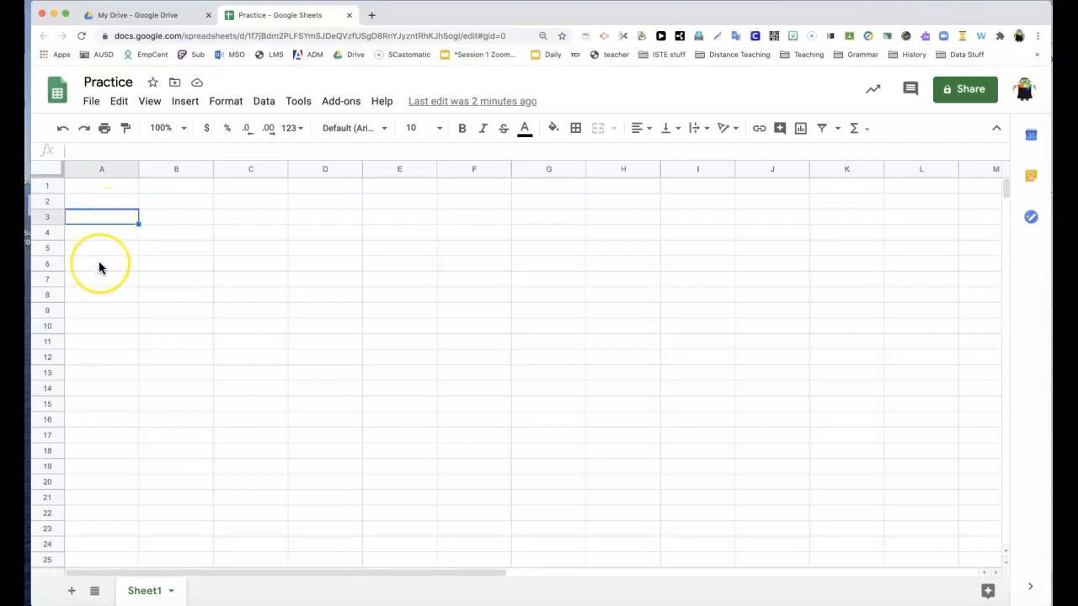
pyautogui.write('Bruce Sally John Teddy Alex')
pyautogui.click(101, 294)
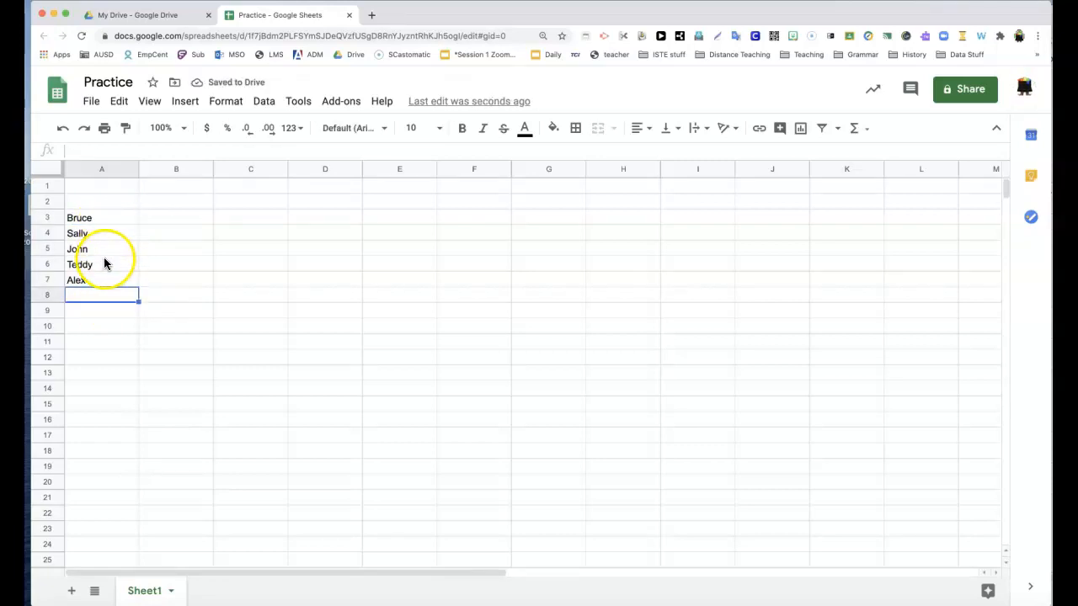
# Enter the heading Day 1 in B1 and autofill the series across row 1 to Day 6 in G1
pyautogui.click(168, 187)
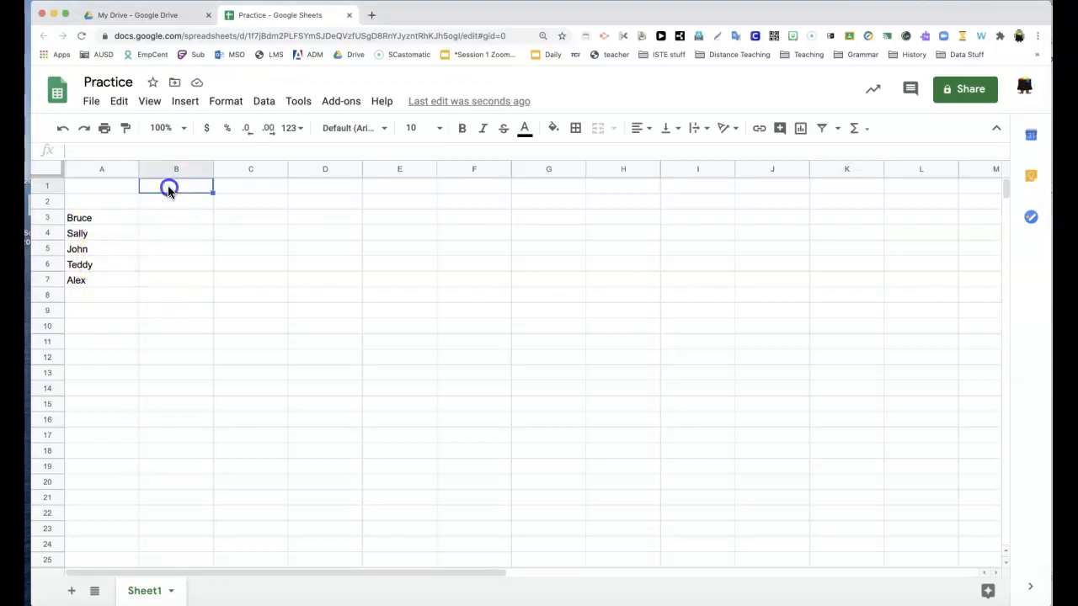
pyautogui.write('Day 1')
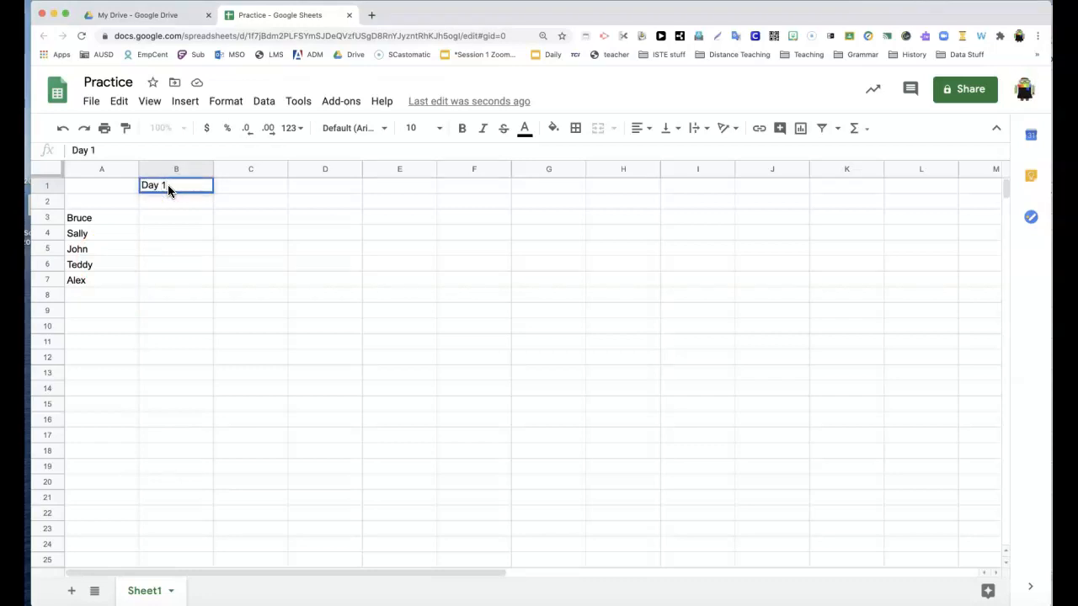
pyautogui.click(187, 205)
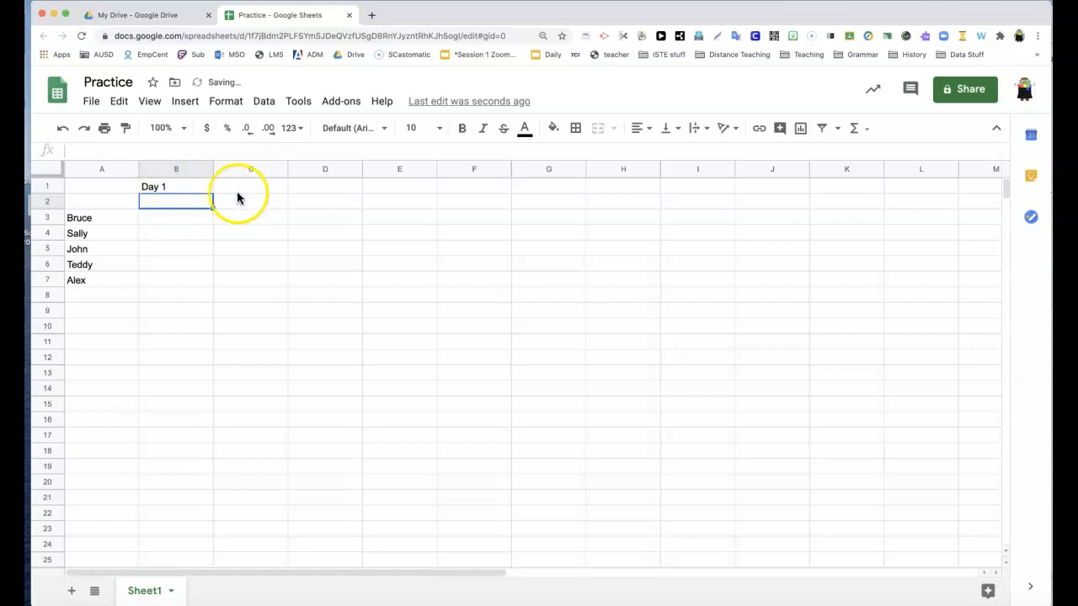
pyautogui.click(195, 189)
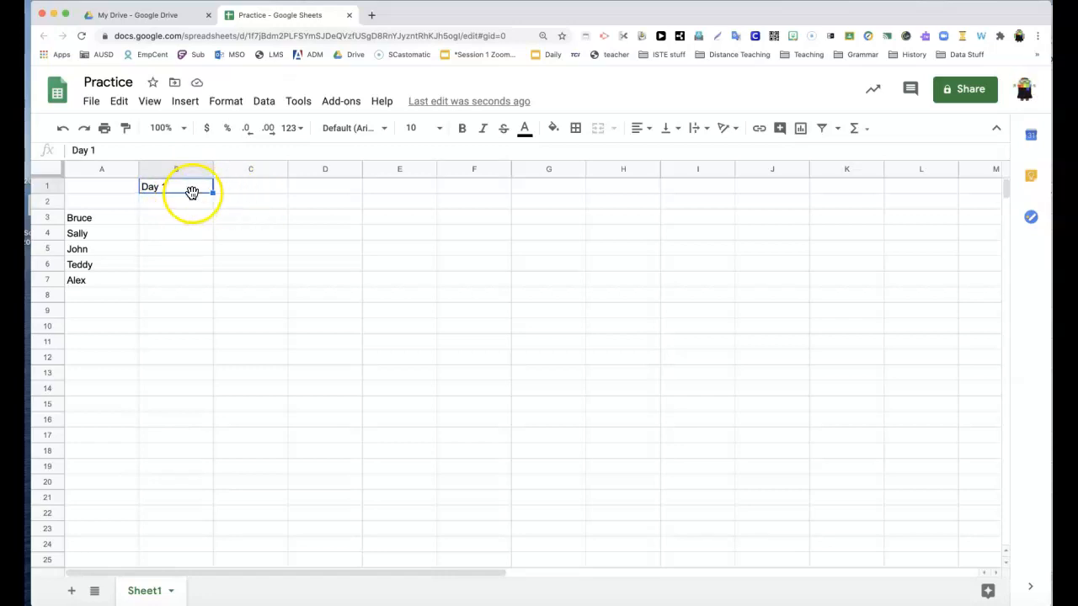
pyautogui.moveTo(213, 193); pyautogui.dragTo(524, 193)
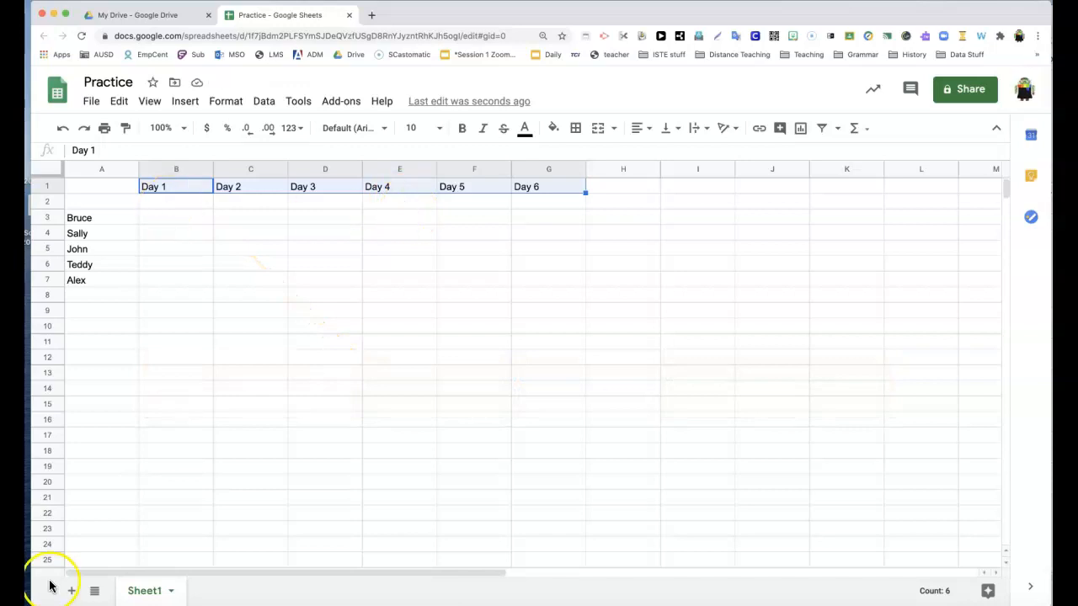
# Enter the point values 5, 10, 50, 100 and 5 under the Day 1 to Day 5 headings in row 2
pyautogui.click(169, 207)
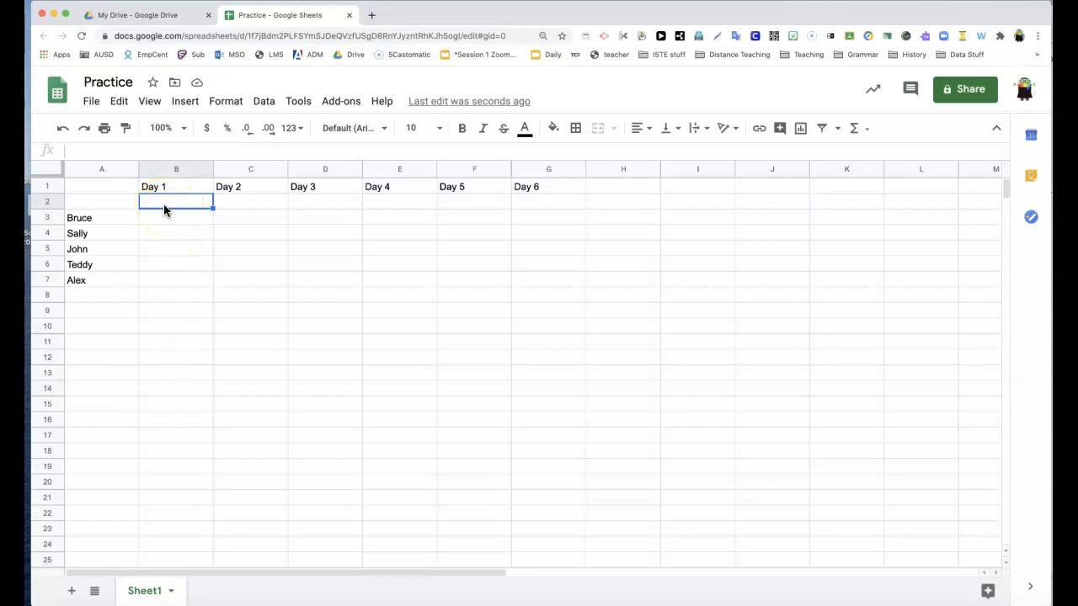
pyautogui.write('5')
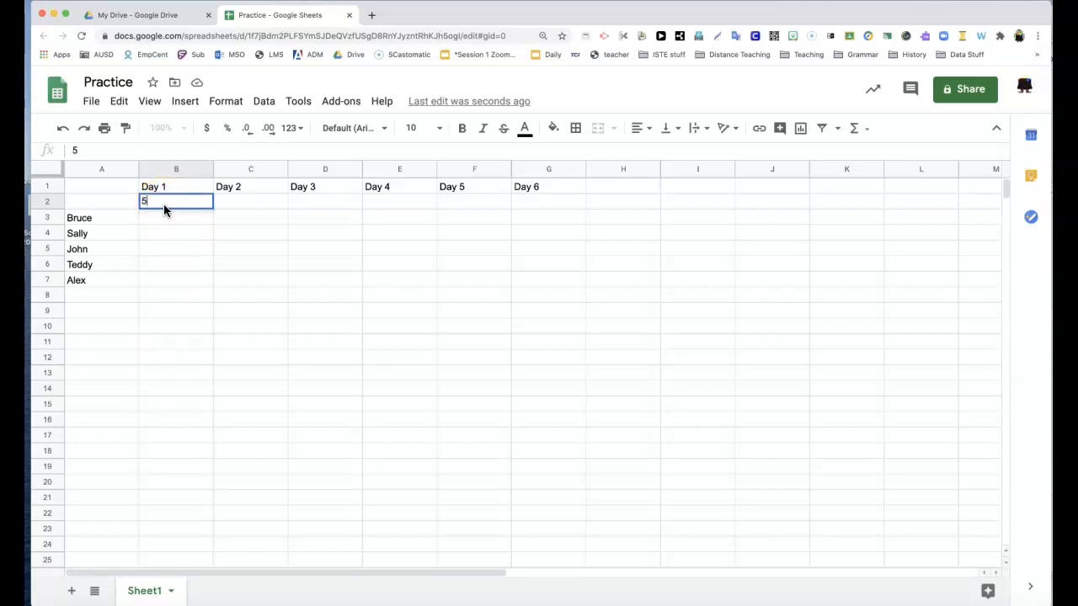
pyautogui.click(254, 202)
pyautogui.write('10')
pyautogui.click(347, 207)
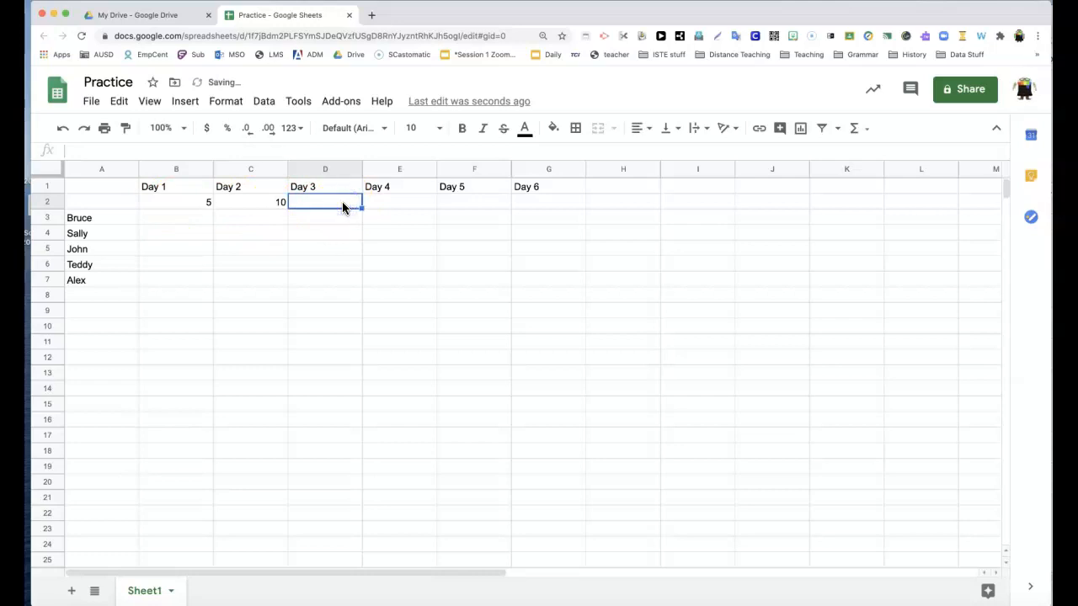
pyautogui.write('50')
pyautogui.click(386, 204)
pyautogui.write('100')
pyautogui.click(459, 205)
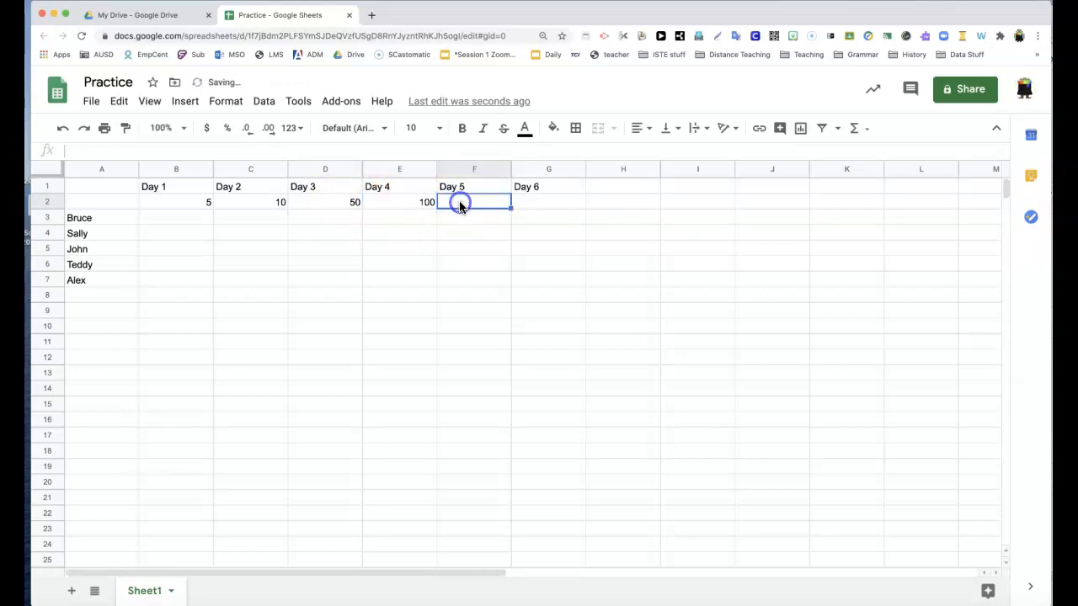
pyautogui.write('5')
# Clear the Day 6 heading from G1 and label cell A2 as "total points"
pyautogui.click(537, 187)
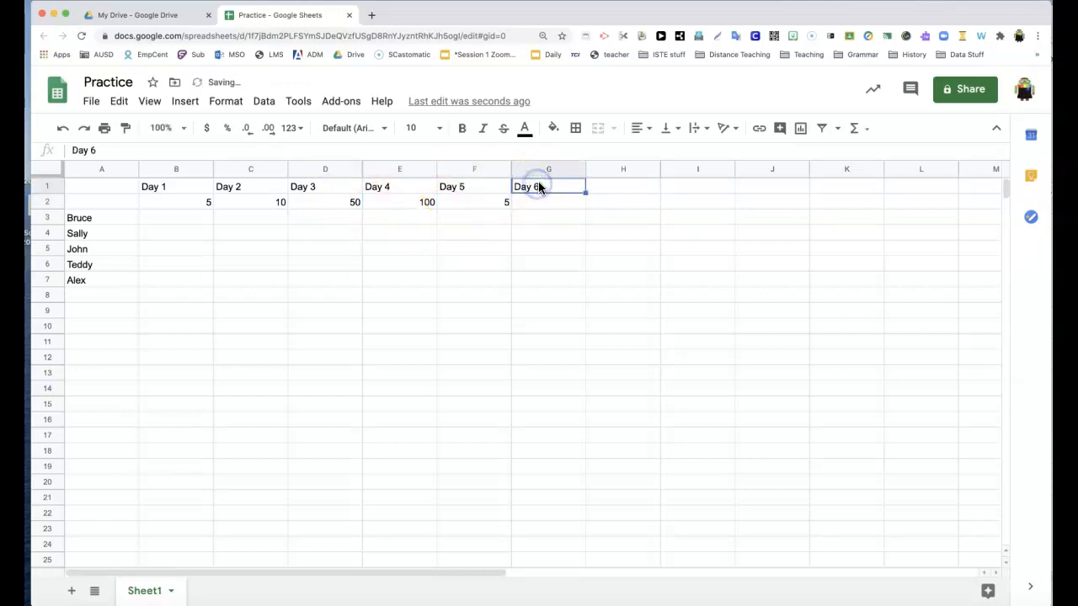
pyautogui.press('Delete')
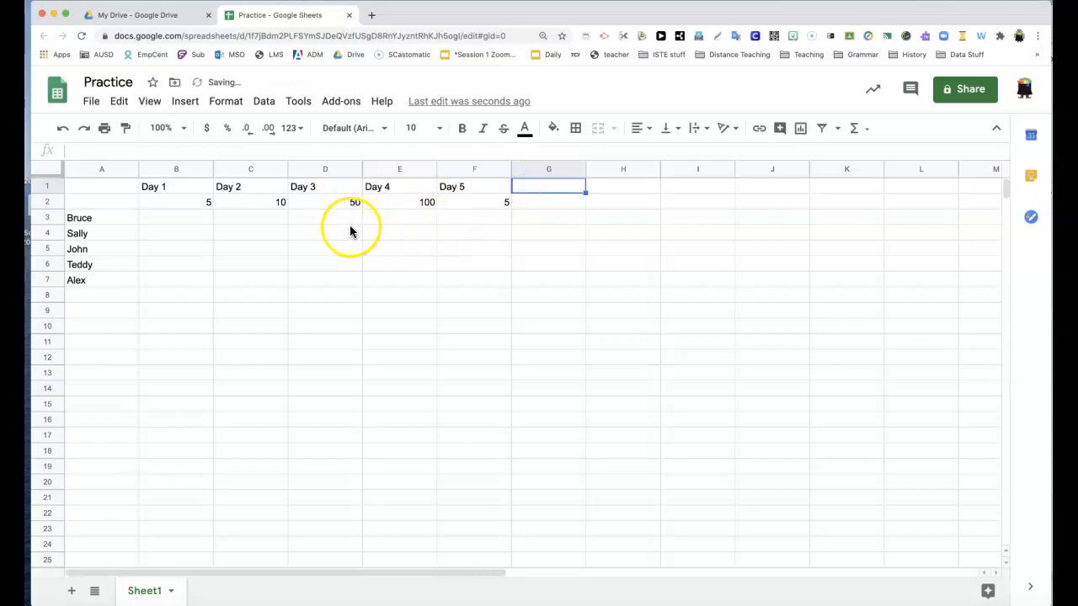
pyautogui.click(116, 203)
pyautogui.write('toatl')
pyautogui.press('BackSpace')
pyautogui.press('BackSpace')
pyautogui.press('BackSpace')
pyautogui.write('ta')
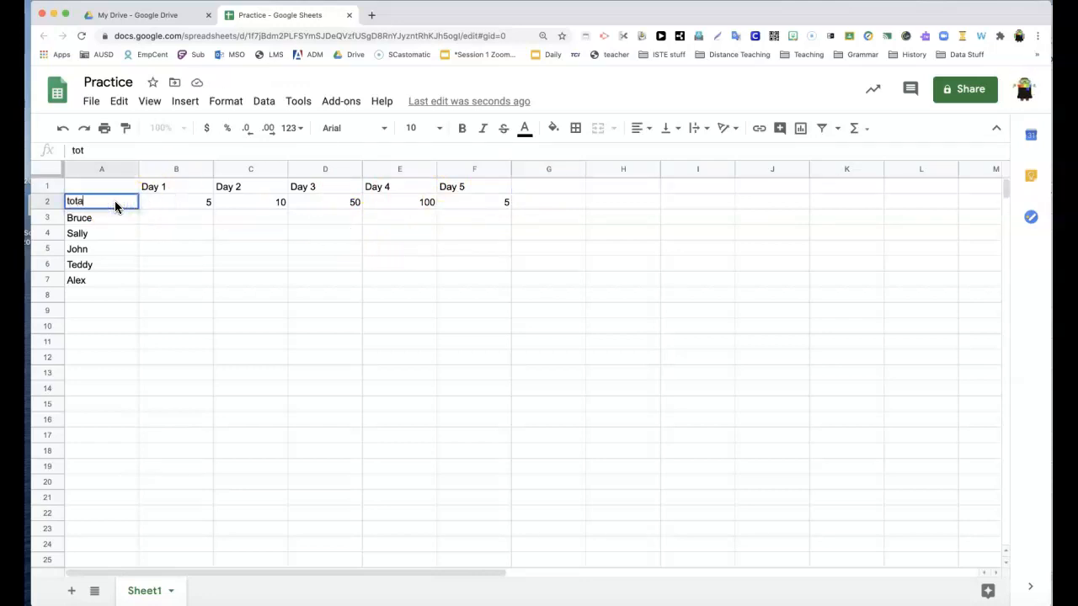
pyautogui.write('l points')
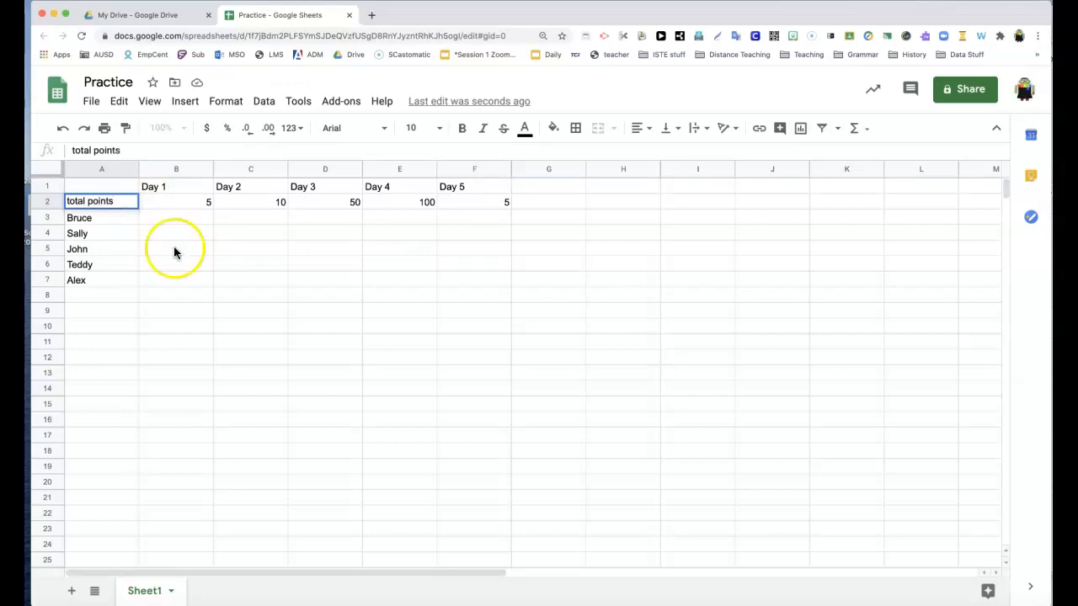
# Fill in the five students' Day 1 to Day 5 scores in cells B3 to F7
pyautogui.click(196, 219)
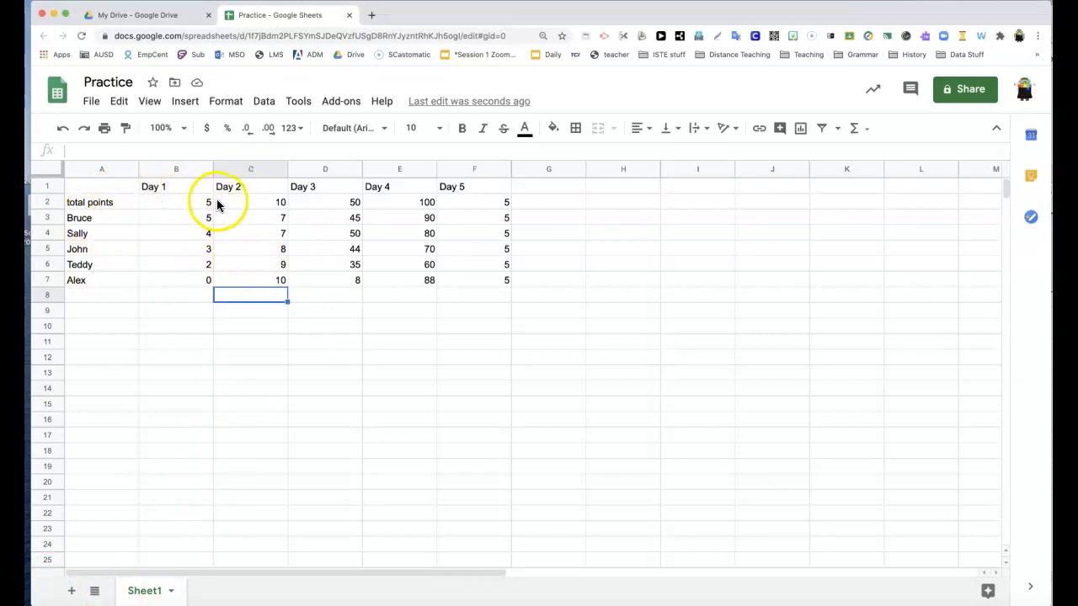
# Make the total points label in A2 bold and italicize the Day 1 to Day 5 headings in B1 to F1
pyautogui.click(108, 203)
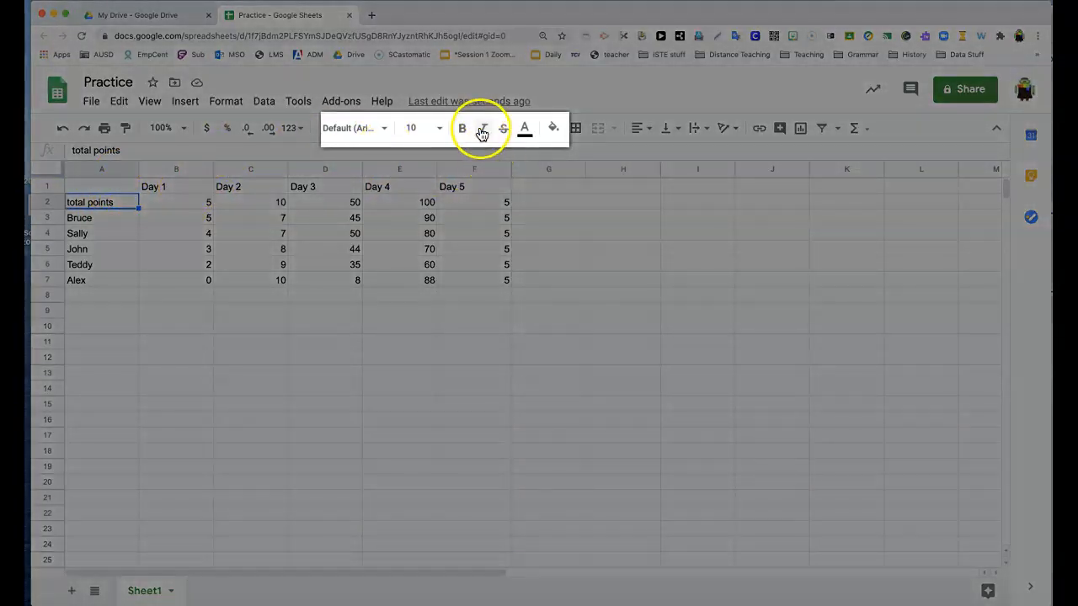
pyautogui.click(462, 130)
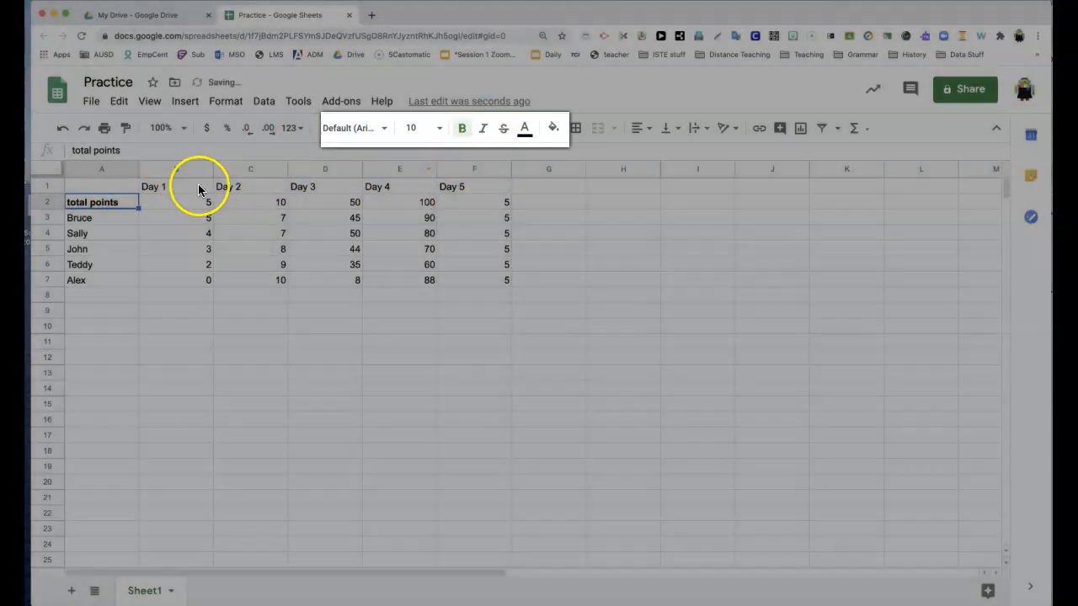
pyautogui.moveTo(200, 188); pyautogui.dragTo(457, 188)
pyautogui.click(484, 128)
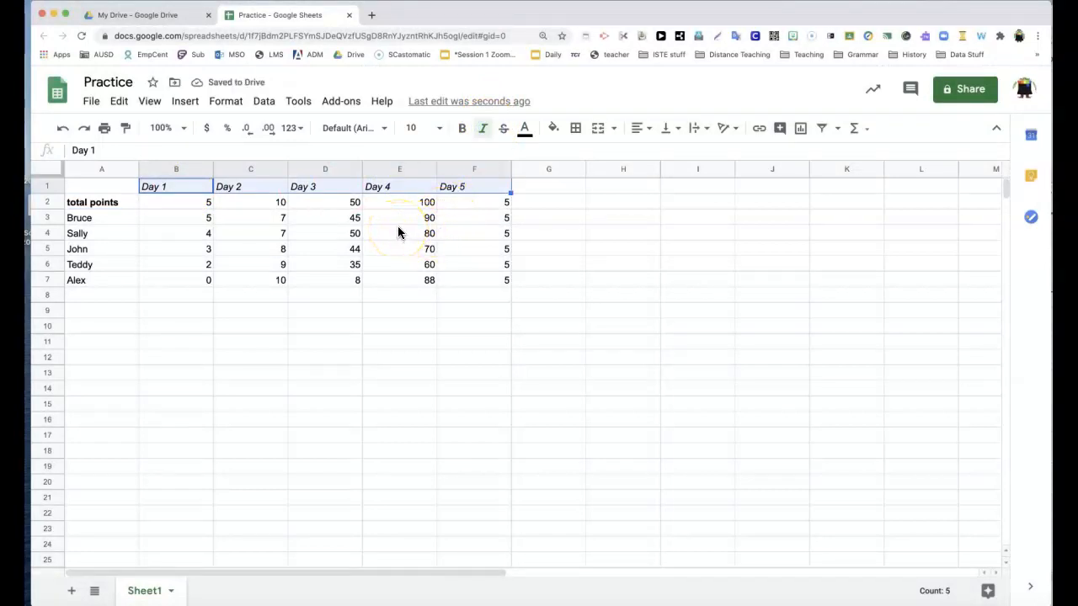
pyautogui.click(200, 219)
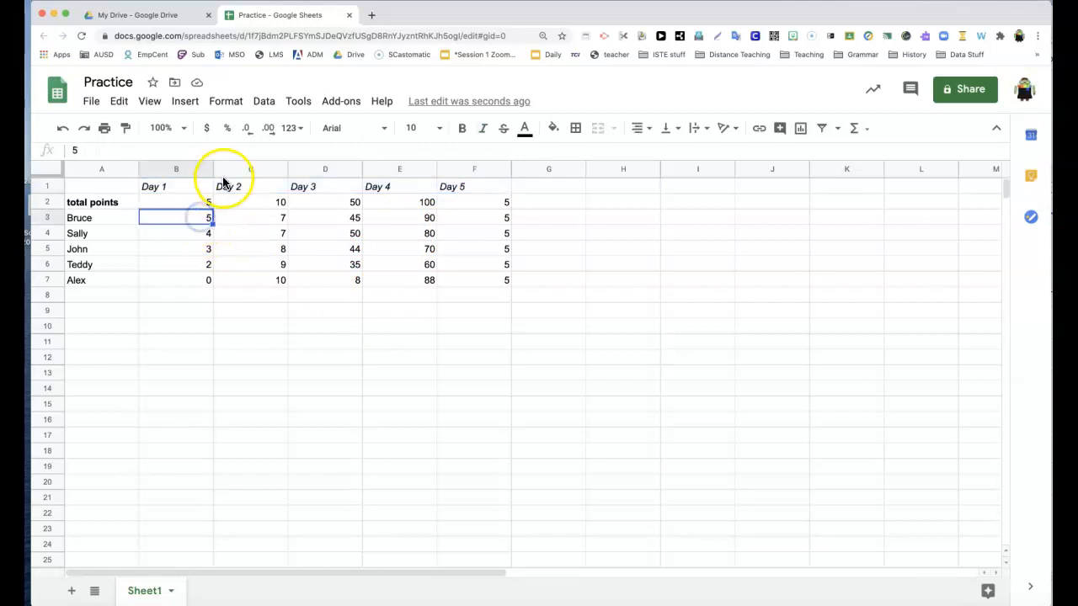
pyautogui.click(229, 105)
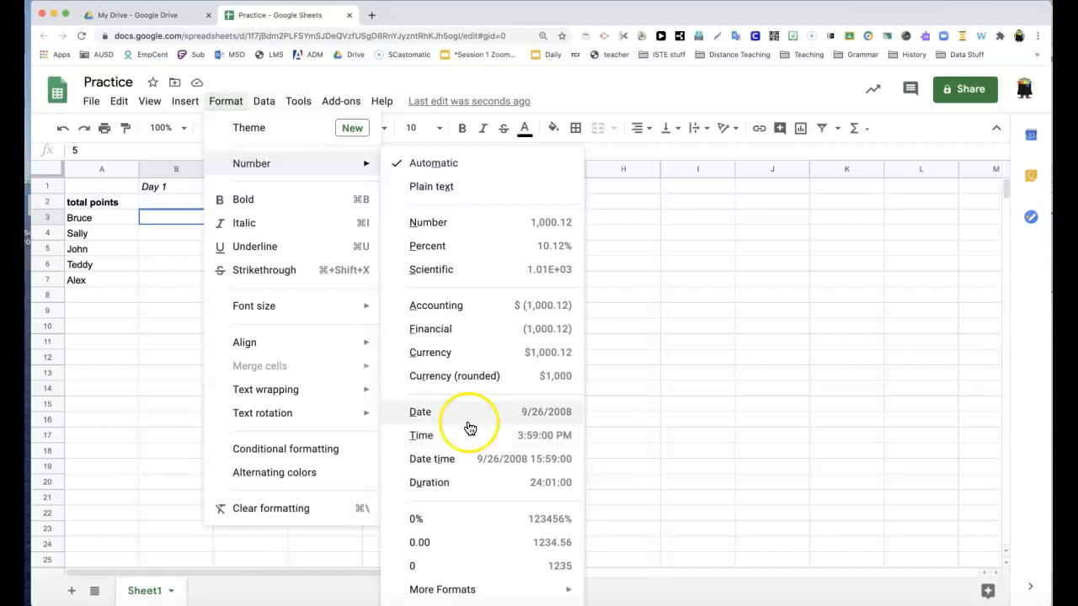
pyautogui.click(142, 363)
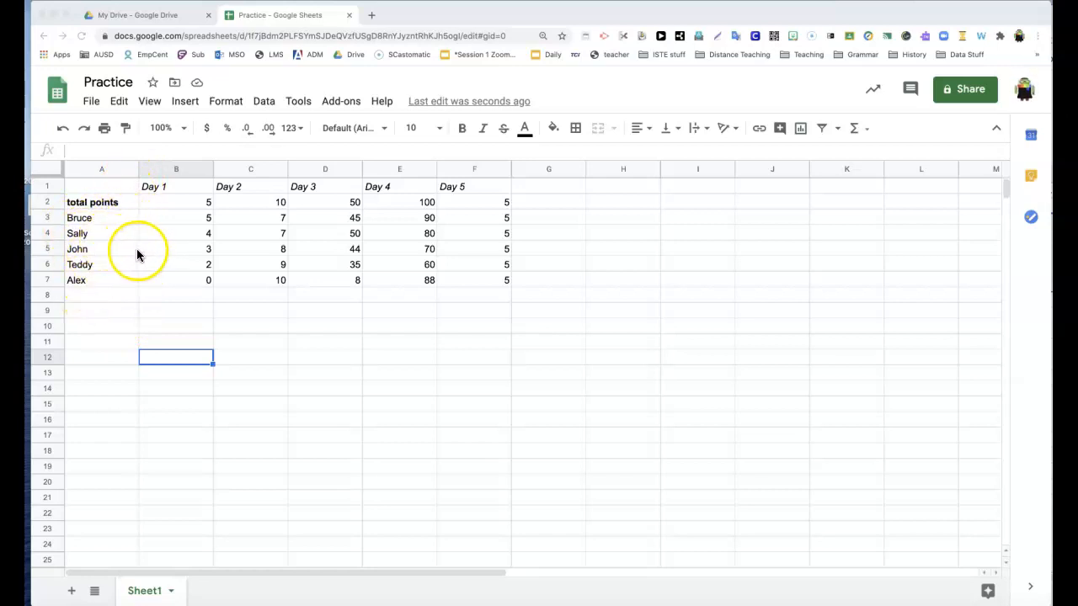
# Sort only the student names and scores in A3 to F7 by column A from A to Z
pyautogui.click(92, 221)
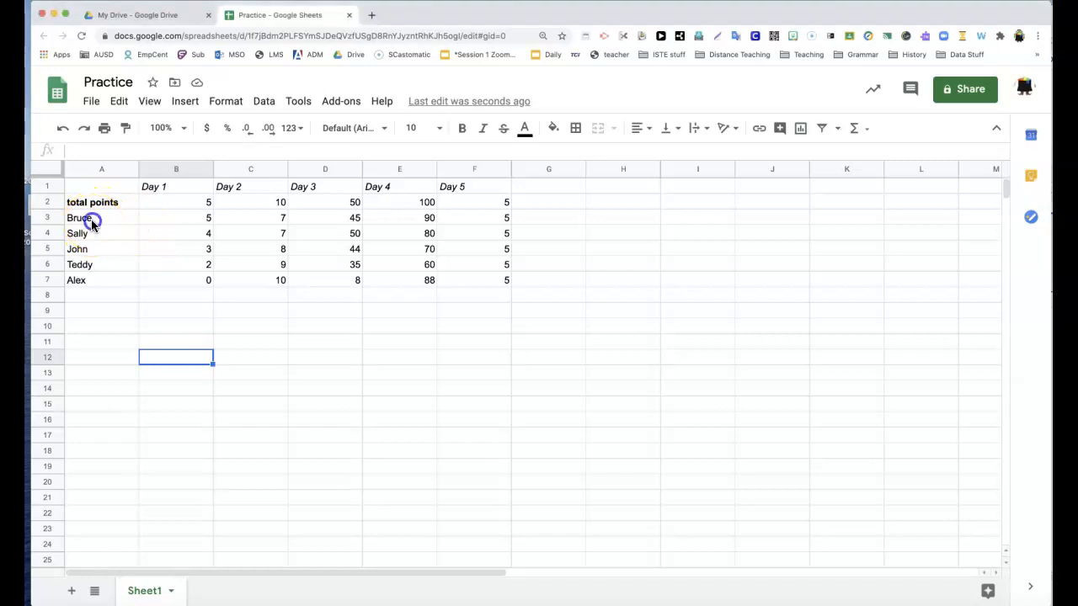
pyautogui.click(91, 217)
pyautogui.click(117, 225)
pyautogui.moveTo(117, 225); pyautogui.dragTo(454, 286)
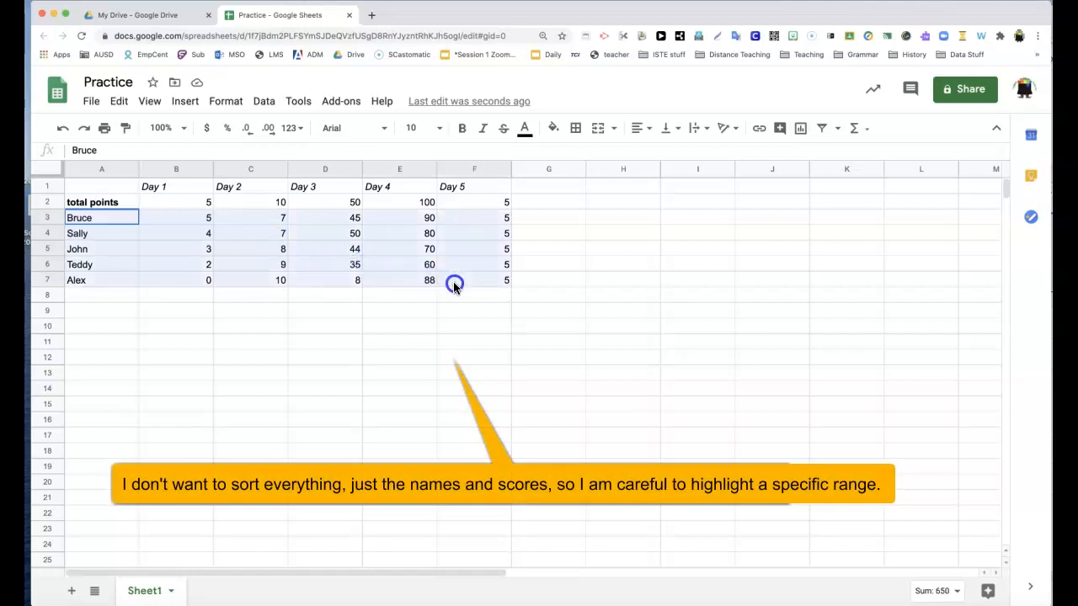
pyautogui.moveTo(453, 286); pyautogui.dragTo(453, 286)
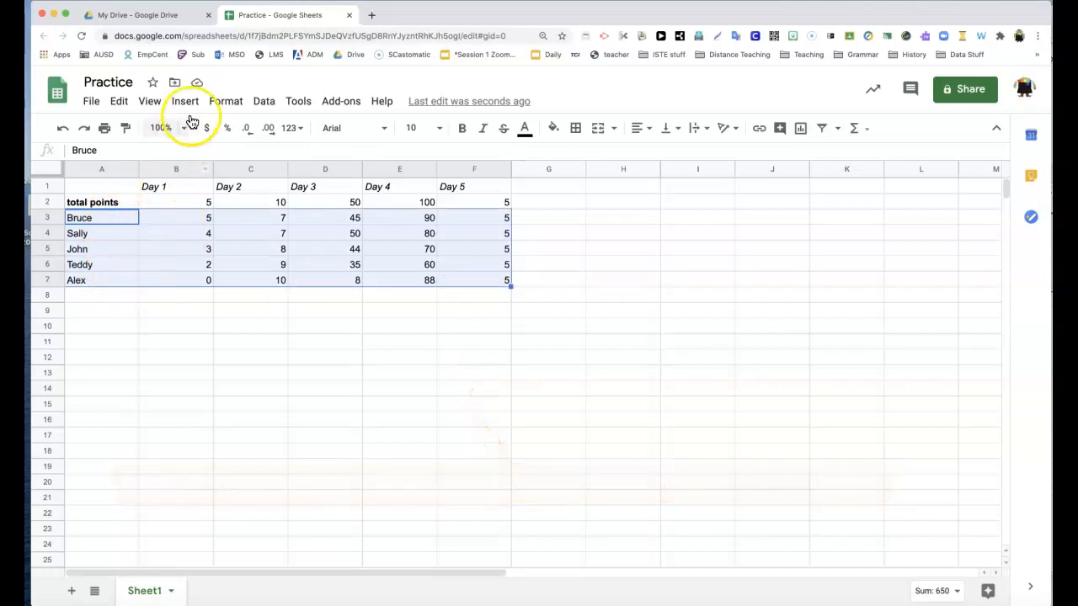
pyautogui.click(264, 102)
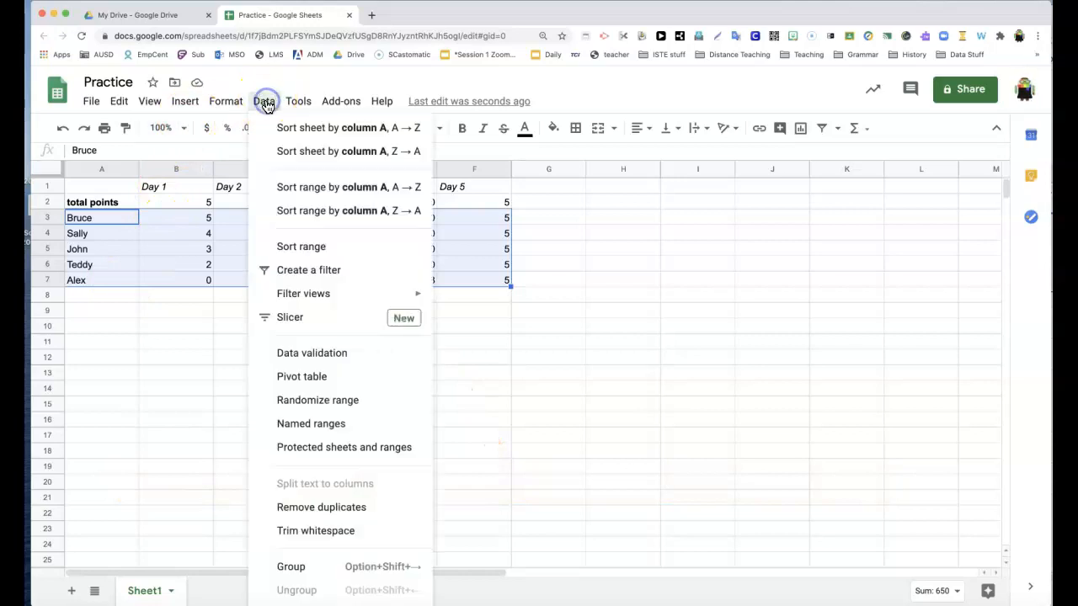
pyautogui.click(299, 247)
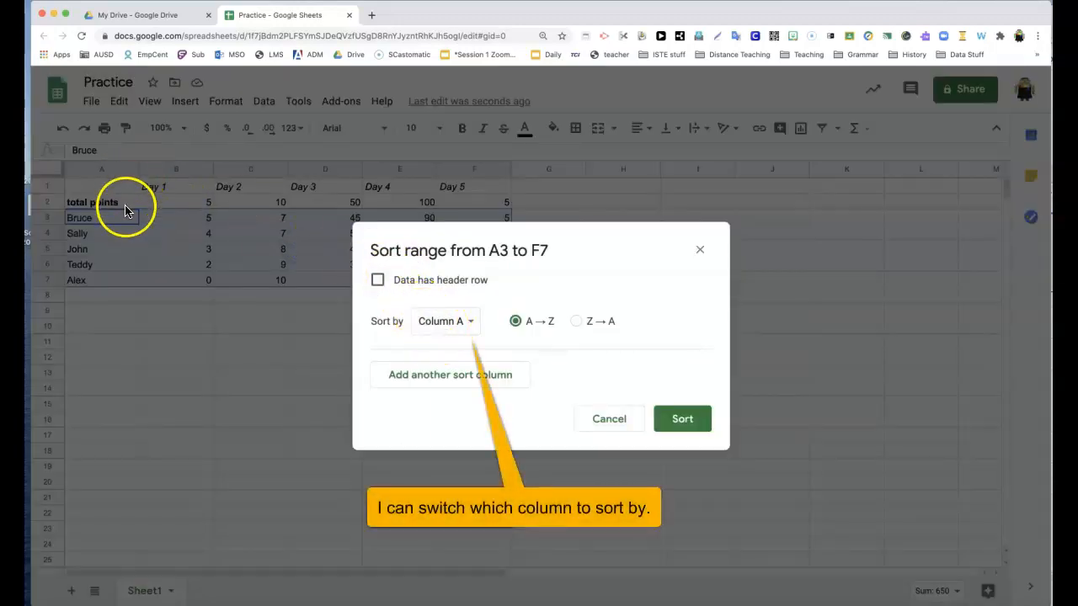
pyautogui.click(680, 419)
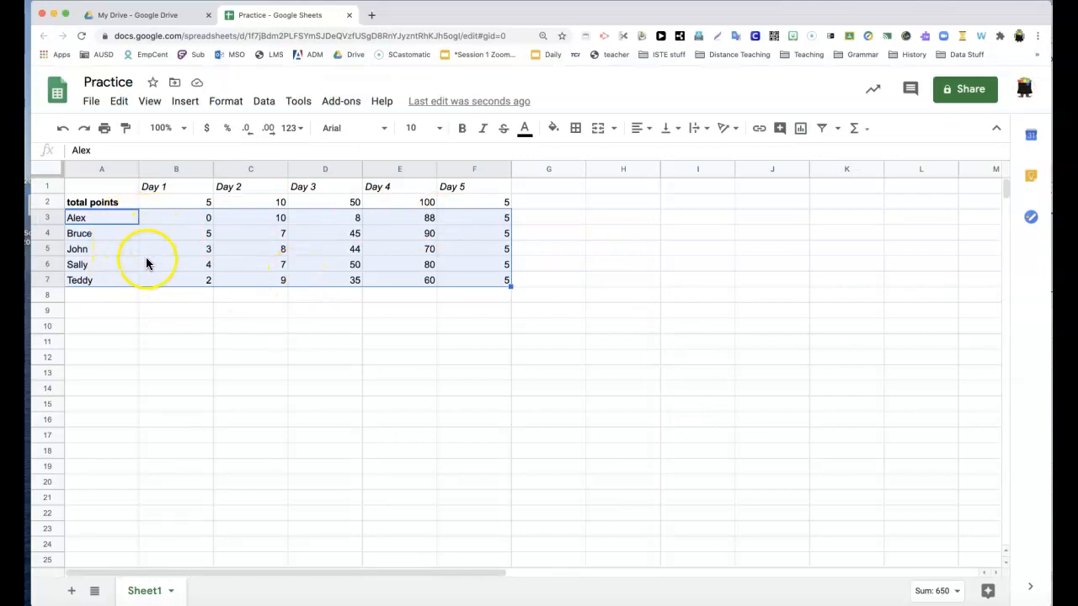
pyautogui.click(199, 208)
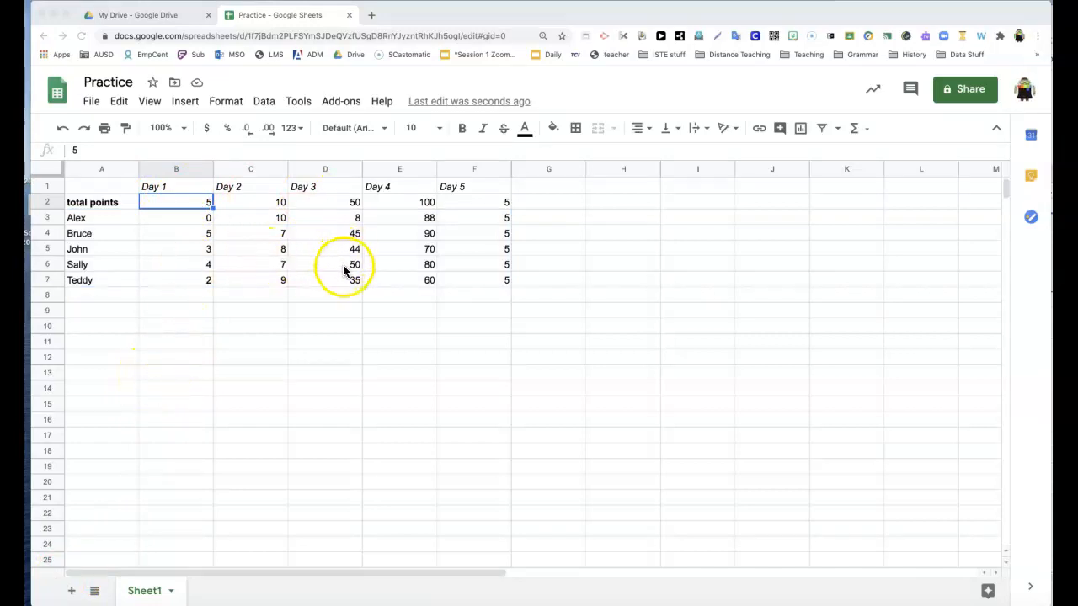
# Add the heading "Total" in cell G1, after the Day 5 column
pyautogui.click(556, 204)
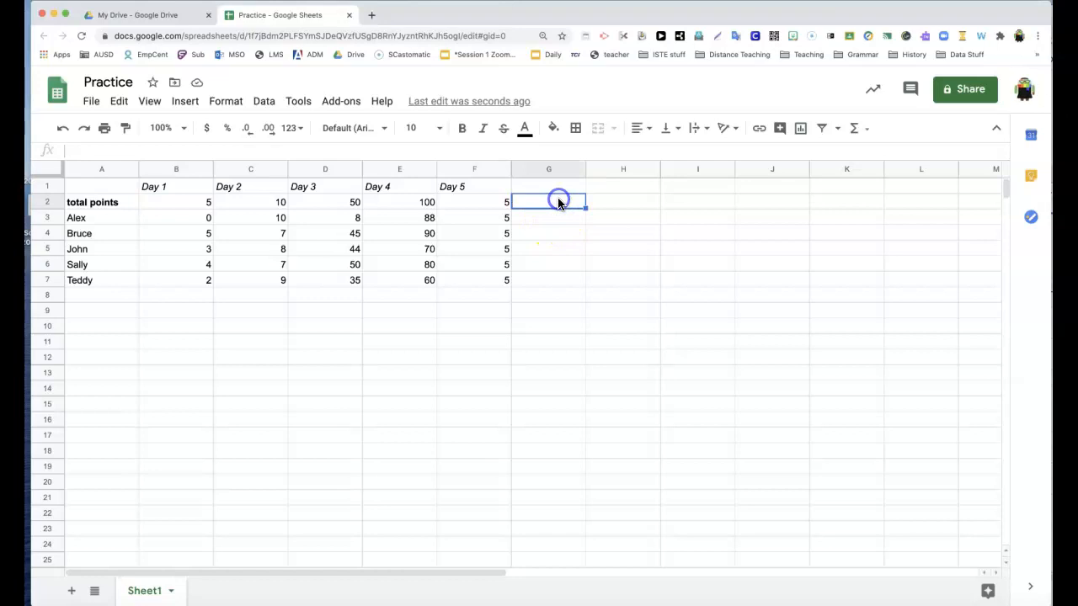
pyautogui.click(555, 184)
pyautogui.write('Taot')
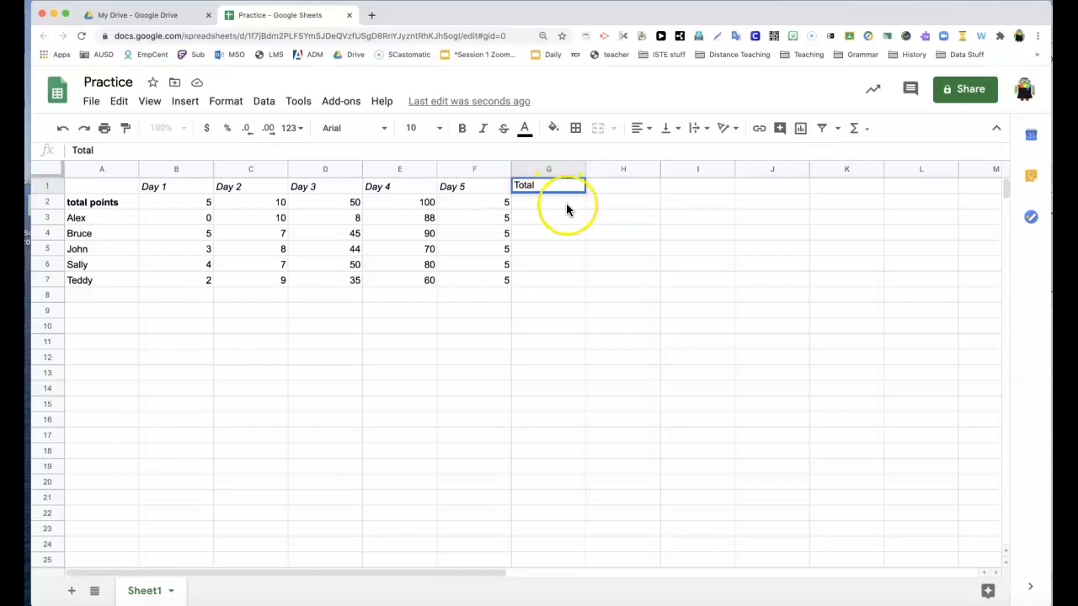
# Insert a SUM function in G2 that adds the point values in B2 to F2
pyautogui.click(565, 203)
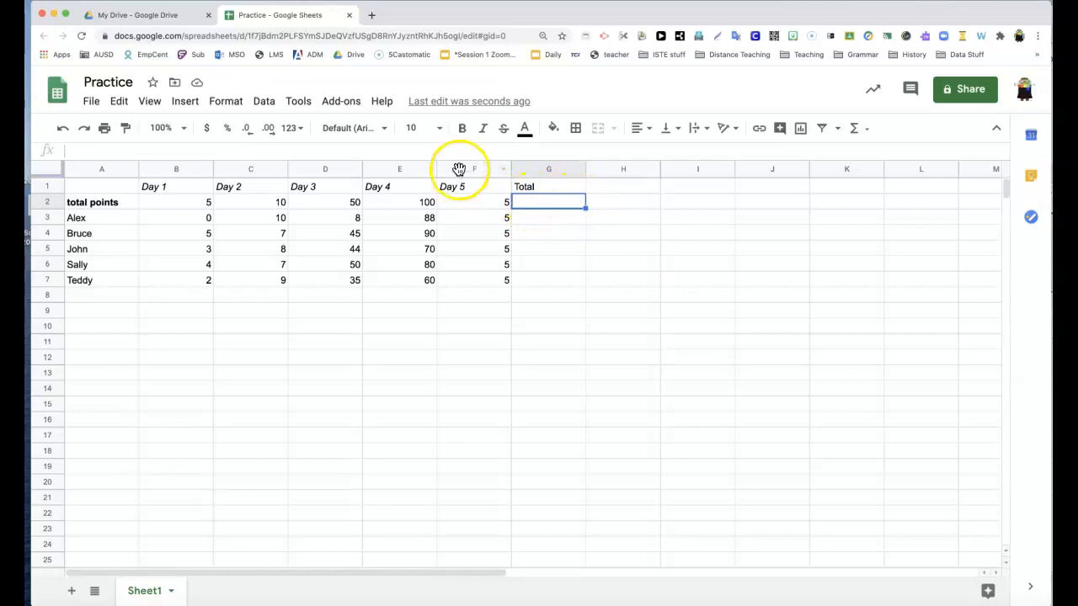
pyautogui.click(187, 102)
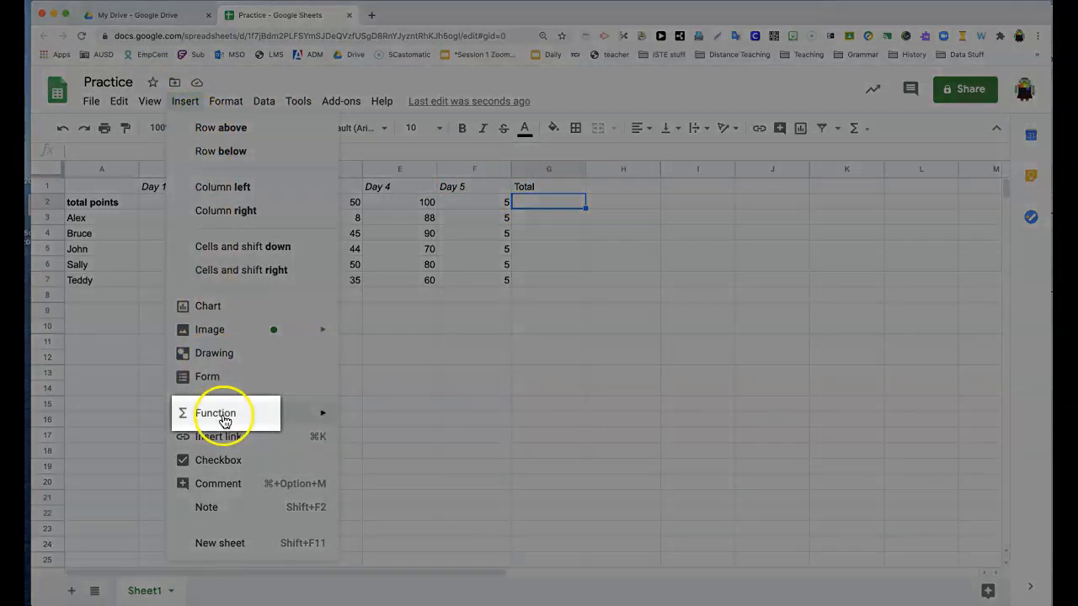
pyautogui.moveTo(222, 416)
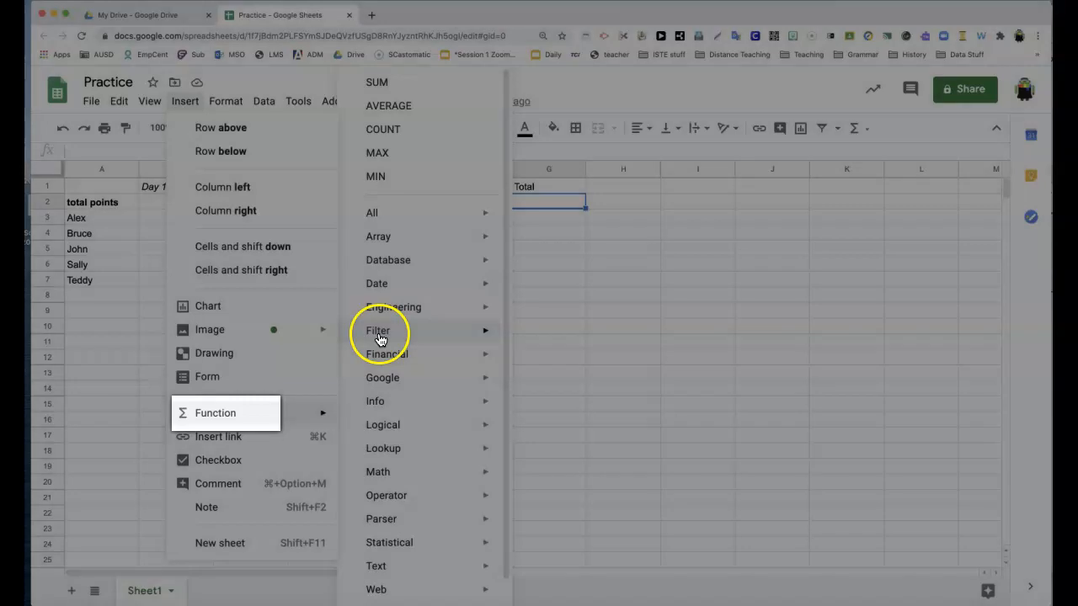
pyautogui.moveTo(404, 329)
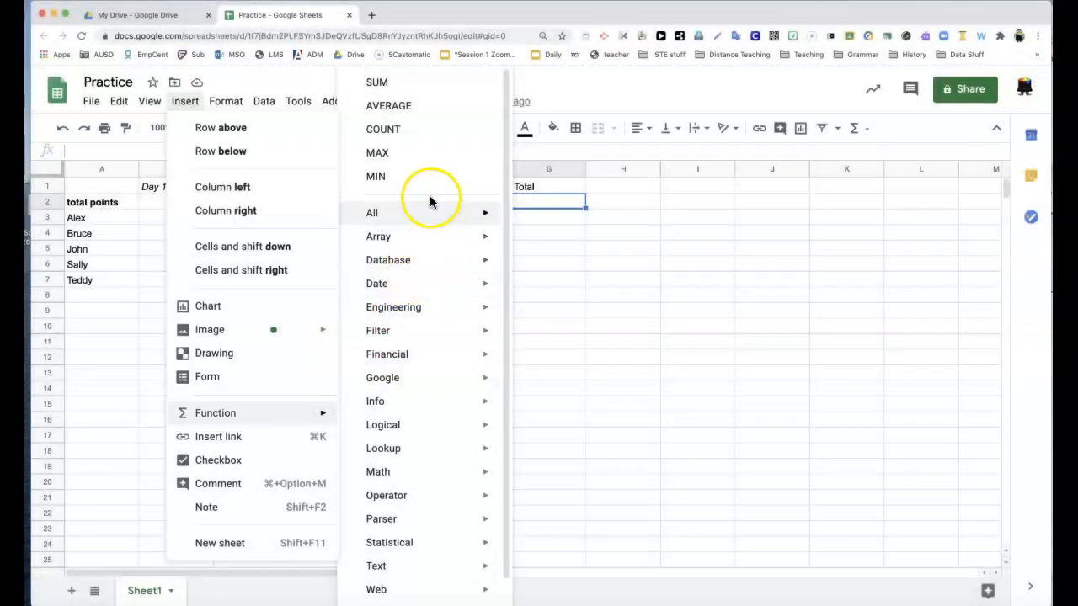
pyautogui.click(415, 84)
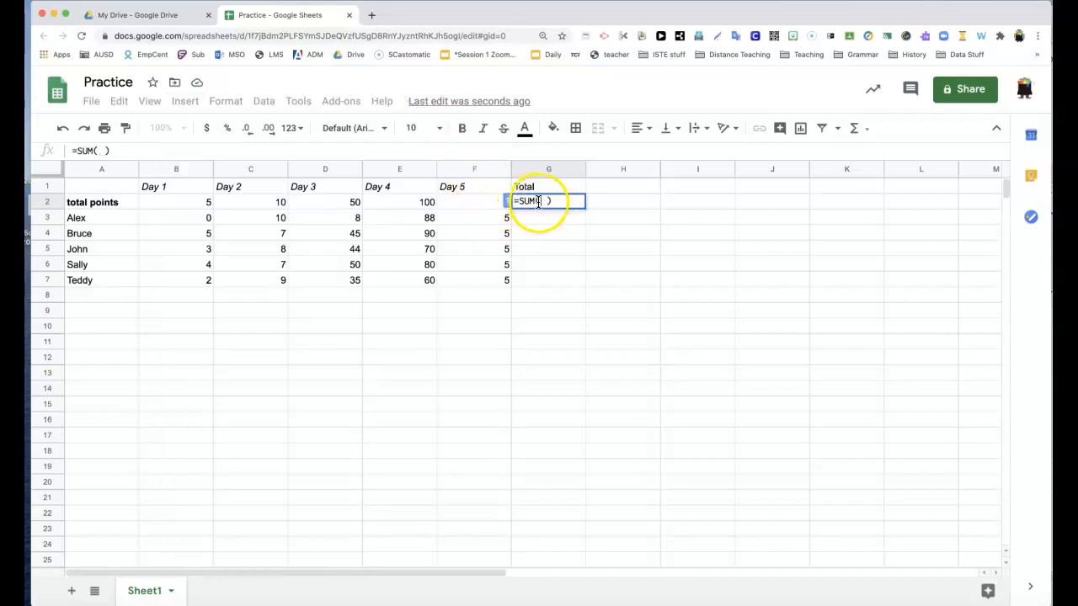
pyautogui.moveTo(487, 200); pyautogui.dragTo(203, 205)
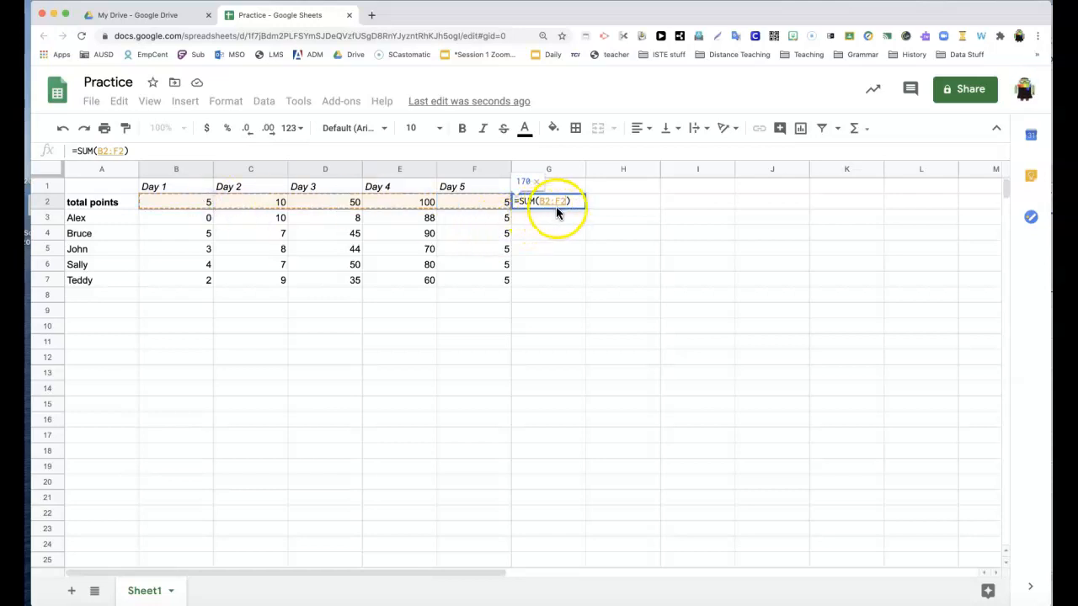
pyautogui.press('Return')
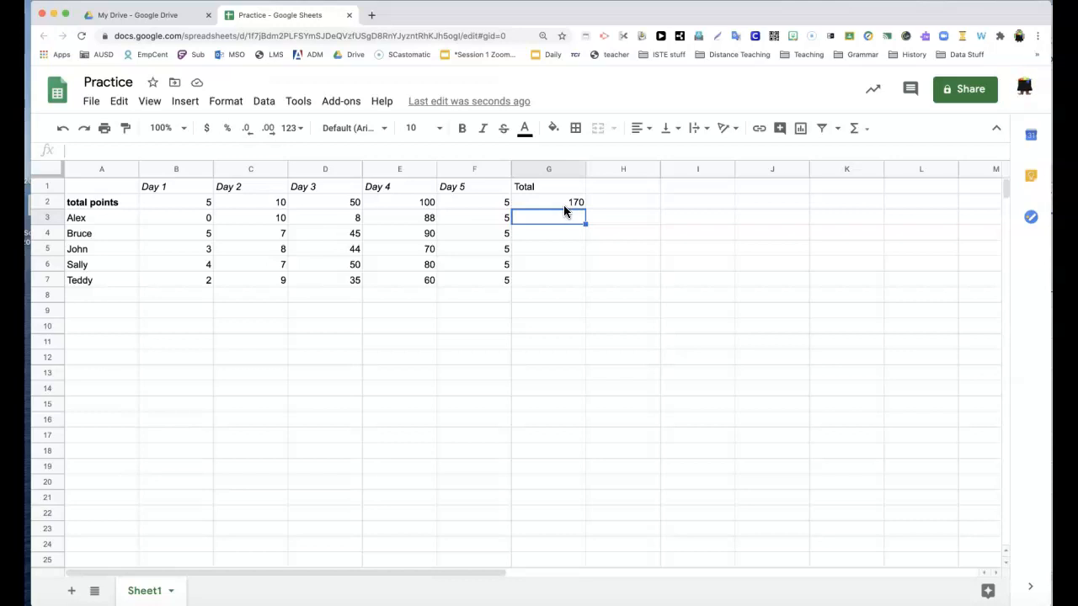
# Insert a SUM function in G3 that adds the first student's scores in B3 to F3
pyautogui.click(182, 102)
pyautogui.moveTo(300, 414)
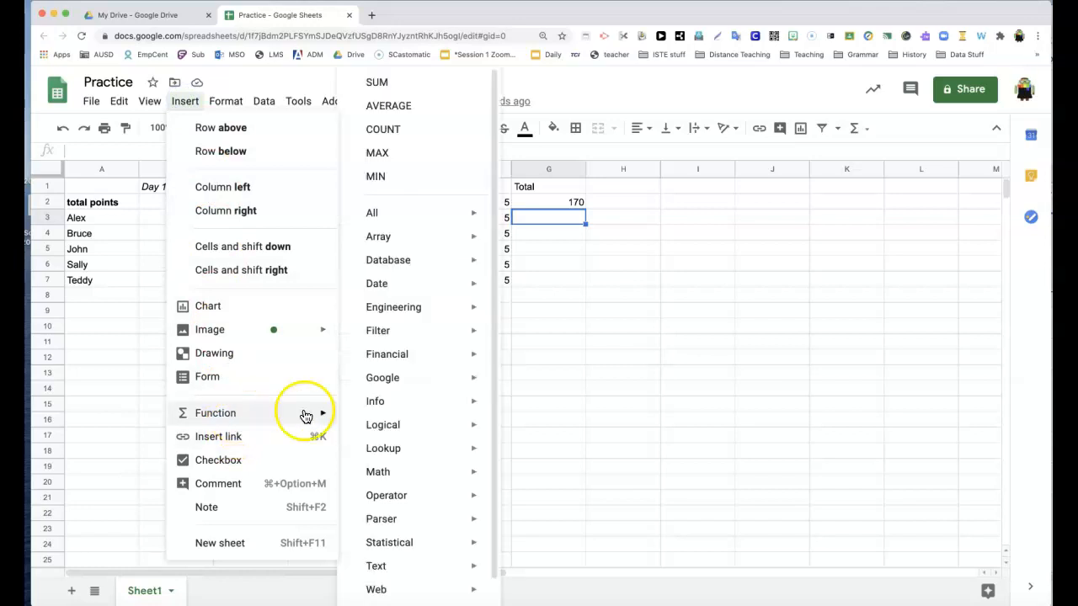
pyautogui.click(393, 83)
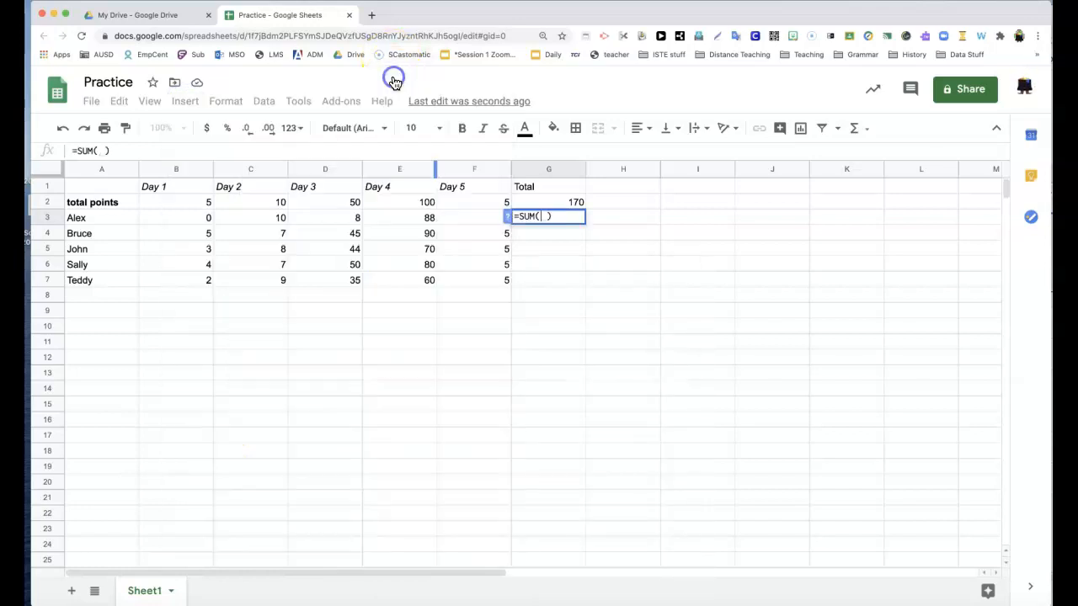
pyautogui.moveTo(457, 222); pyautogui.dragTo(185, 216)
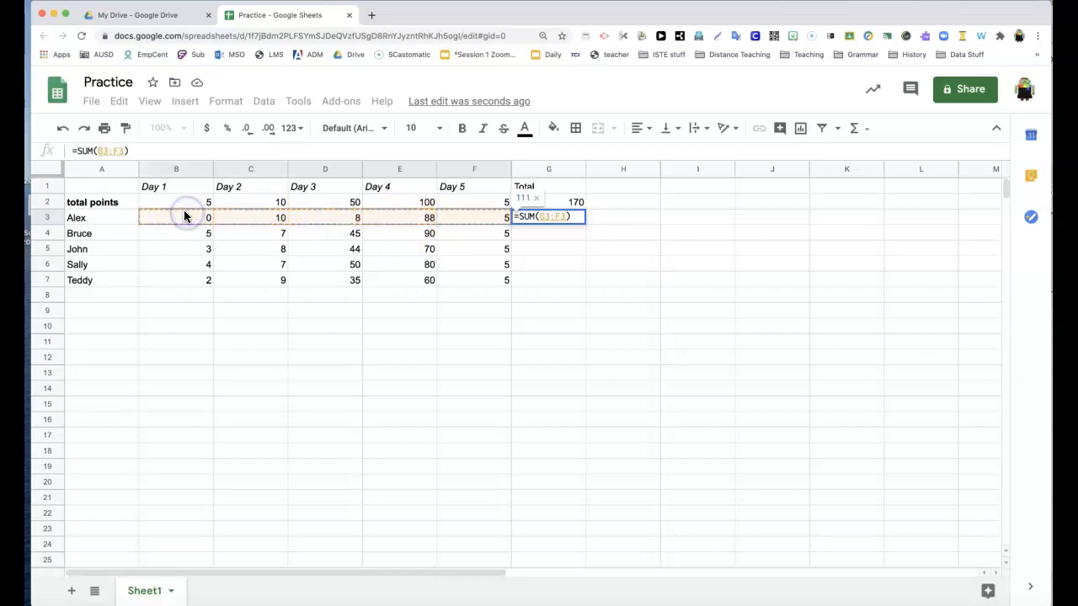
pyautogui.press('Return')
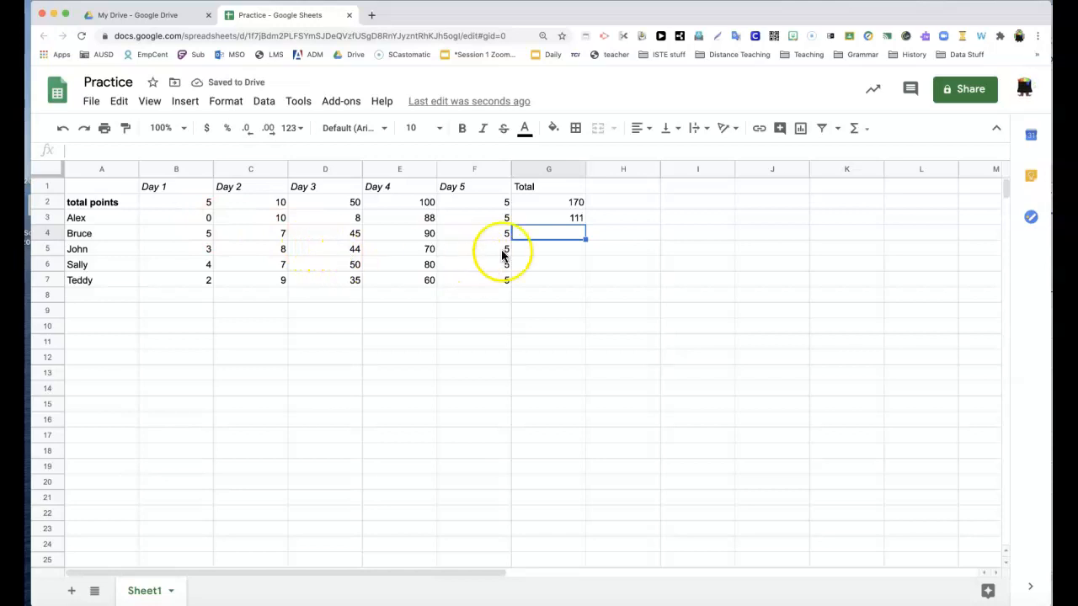
# Copy the SUM formula from G3 to cells G4 to G7 for the remaining students
pyautogui.click(549, 218)
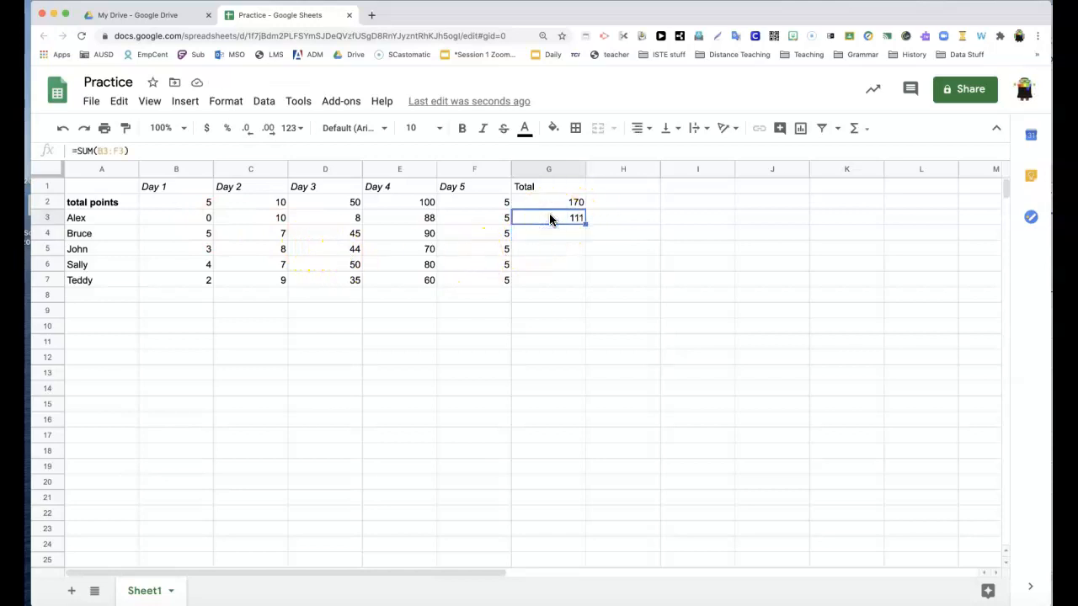
pyautogui.press('super+c')
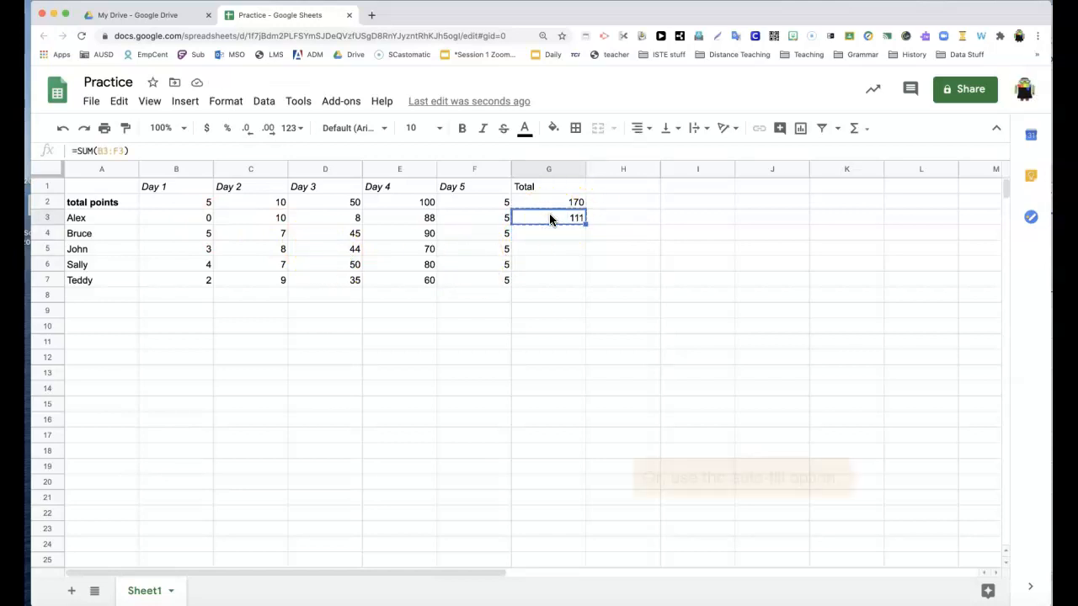
pyautogui.moveTo(553, 231); pyautogui.dragTo(555, 277)
pyautogui.press('super+v')
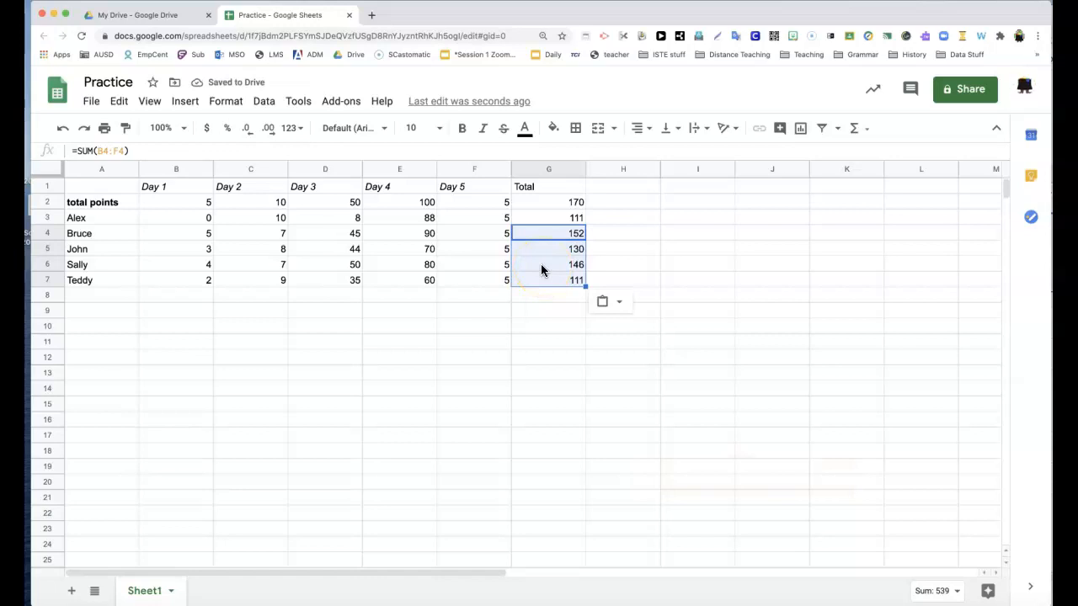
# Make the whole Total column G bold and give it a yellow fill
pyautogui.click(525, 168)
pyautogui.click(462, 128)
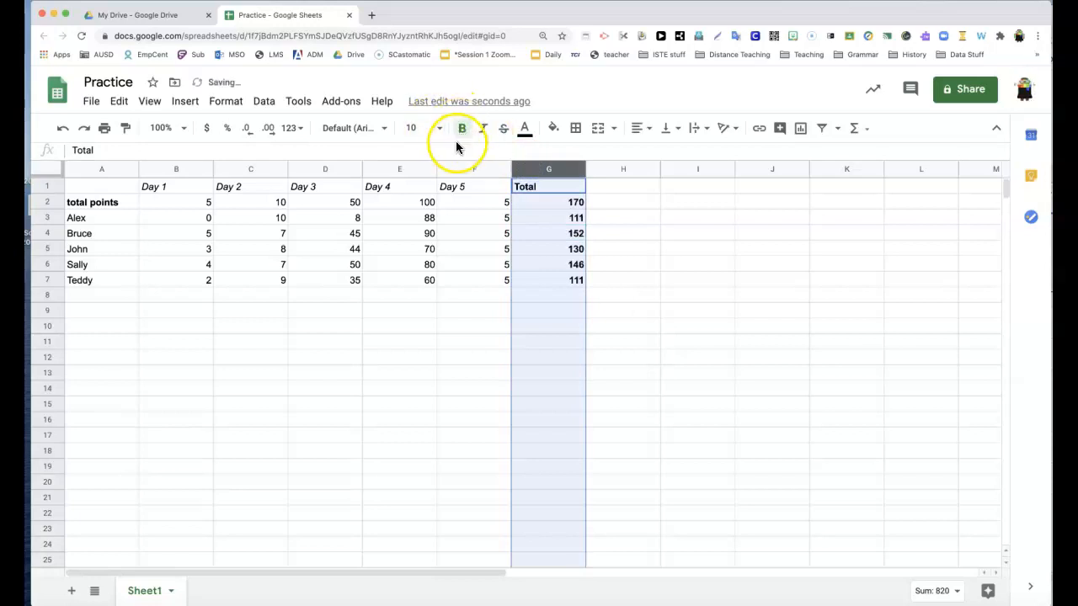
pyautogui.click(553, 129)
pyautogui.click(611, 197)
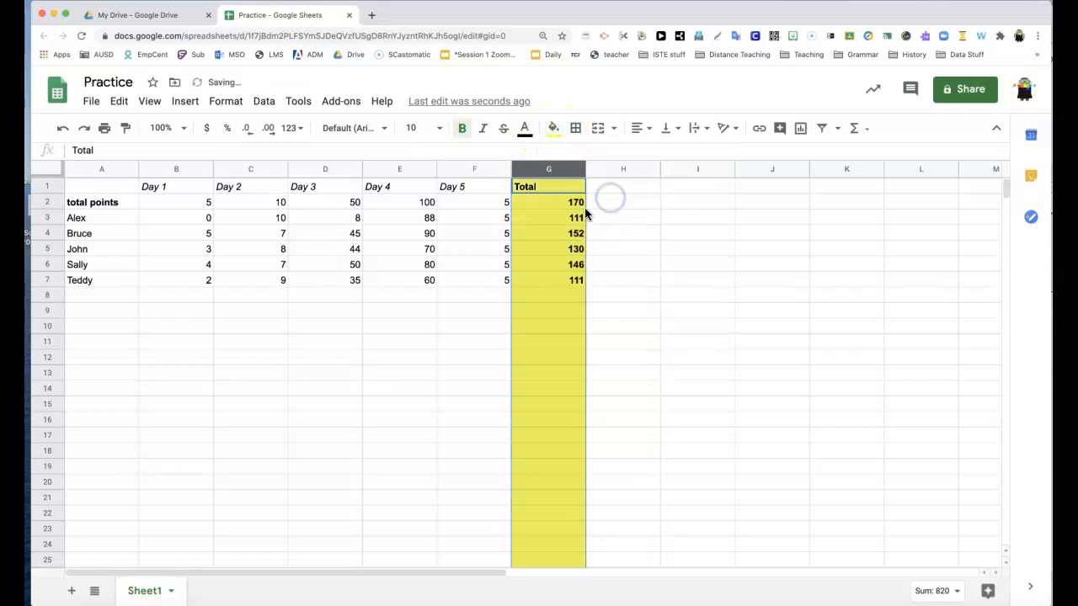
pyautogui.click(609, 218)
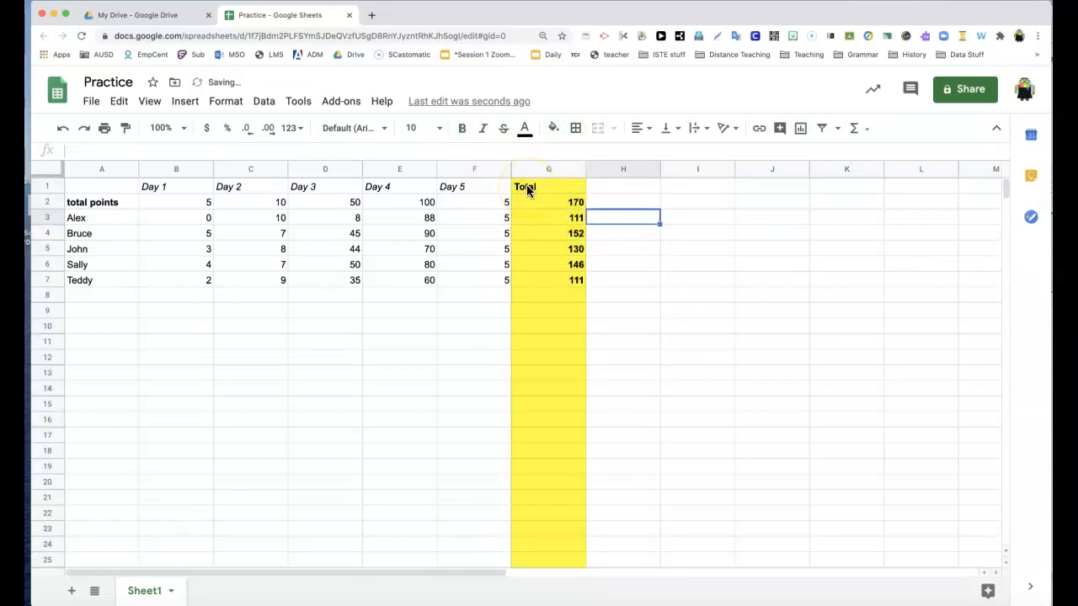
pyautogui.click(51, 583)
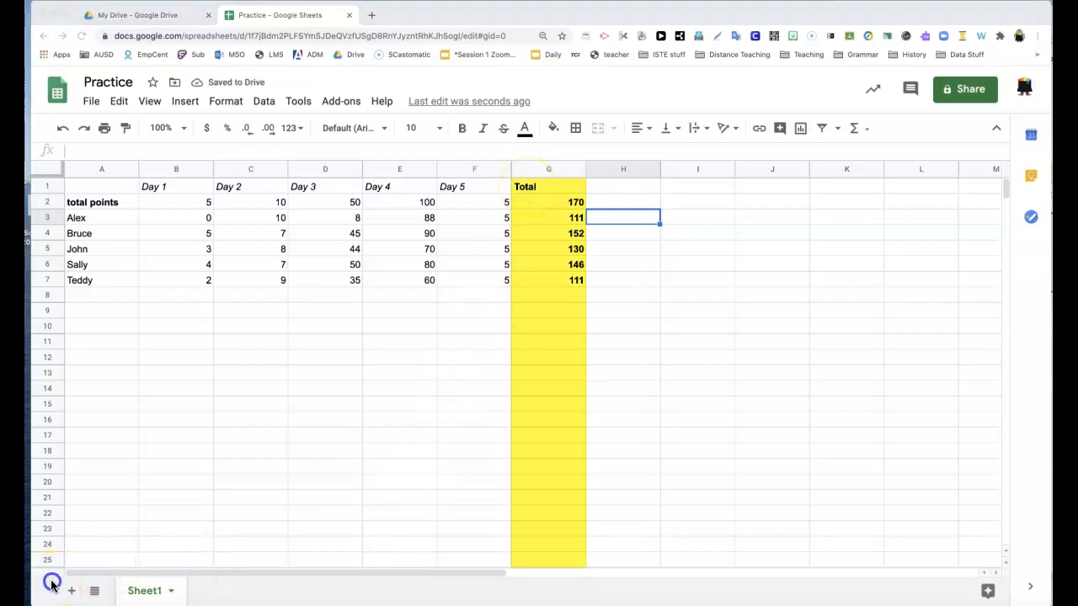
# Insert an AVERAGE function in B8 that averages the students' Day 1 scores in B3 to B7
pyautogui.click(191, 297)
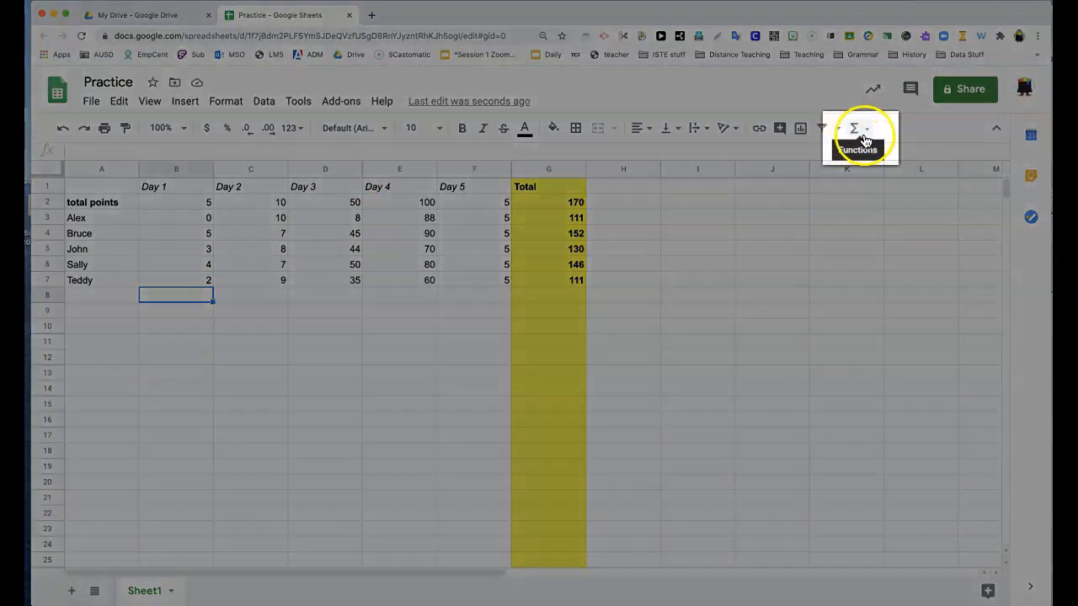
pyautogui.click(867, 132)
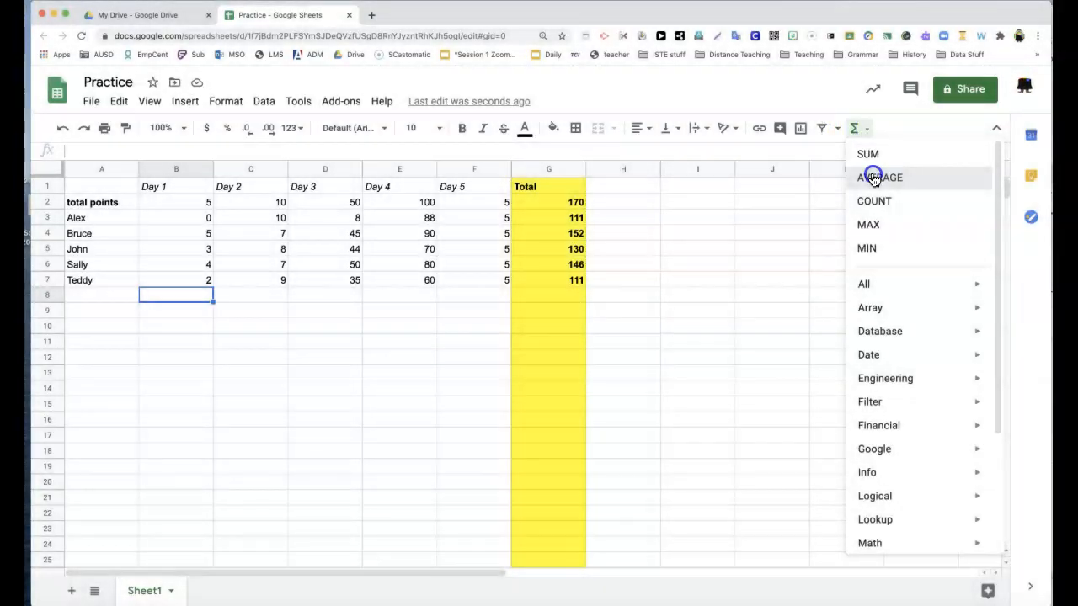
pyautogui.click(873, 177)
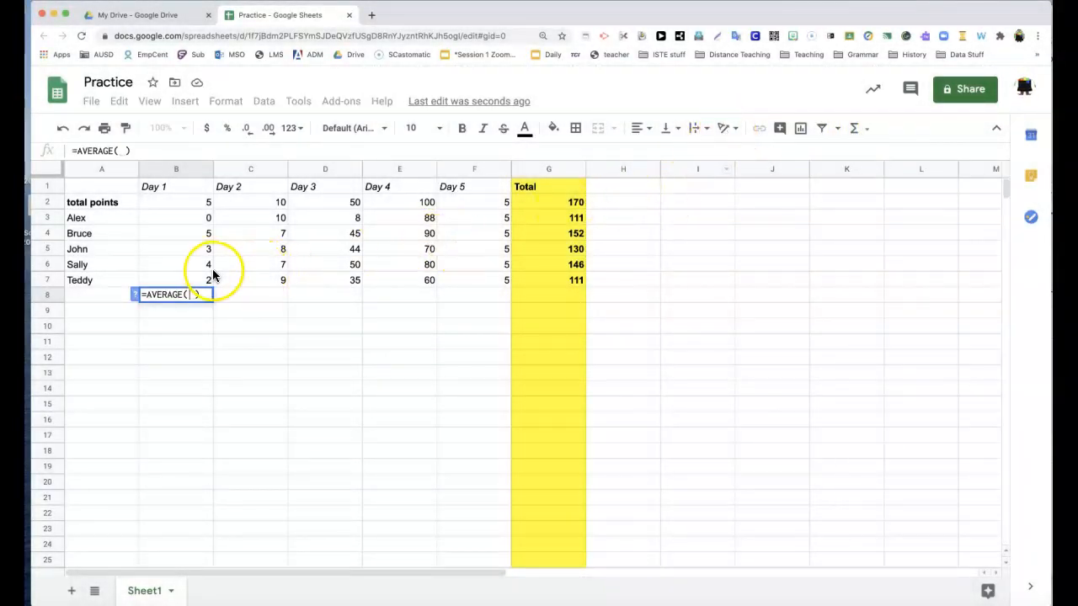
pyautogui.moveTo(199, 282); pyautogui.dragTo(195, 222)
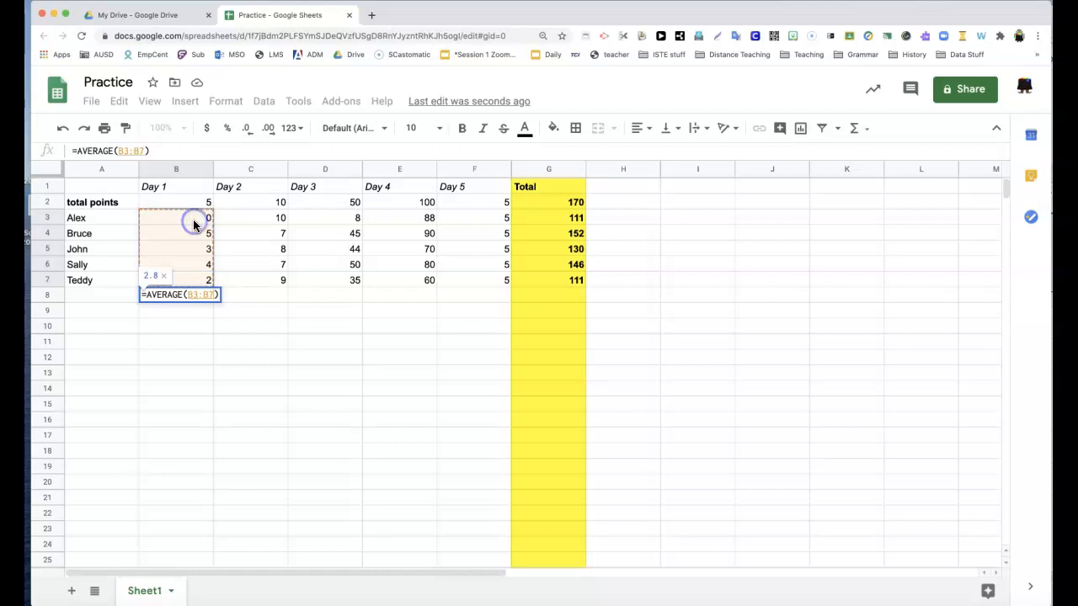
pyautogui.press('Return')
# Copy the AVERAGE formula from B8 across row 8 to cells C8 to G8
pyautogui.click(187, 295)
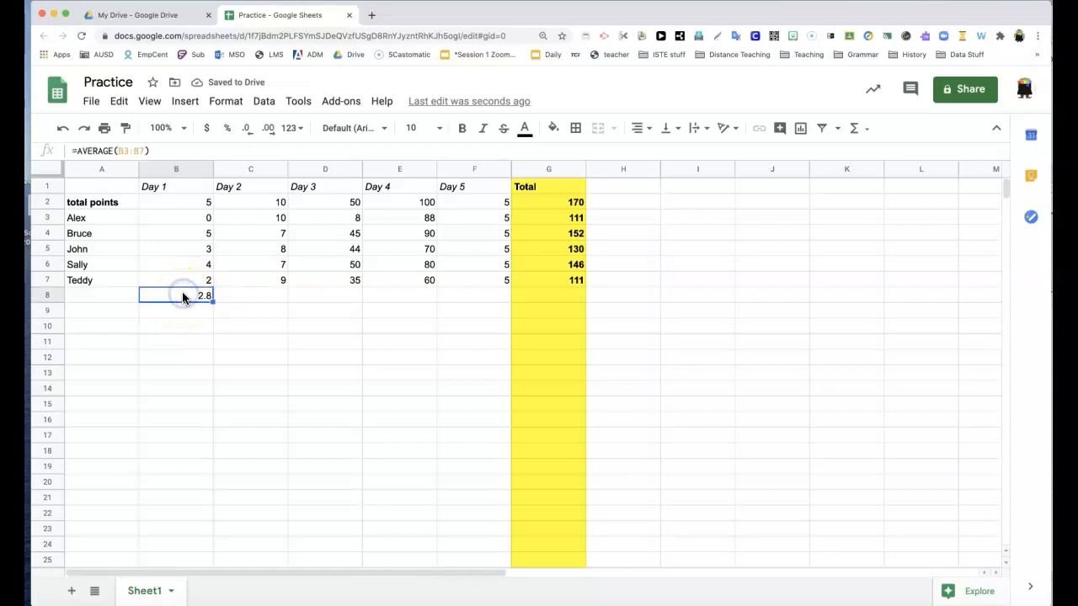
pyautogui.press('super+c')
pyautogui.moveTo(225, 298); pyautogui.dragTo(531, 298)
pyautogui.press('super+v')
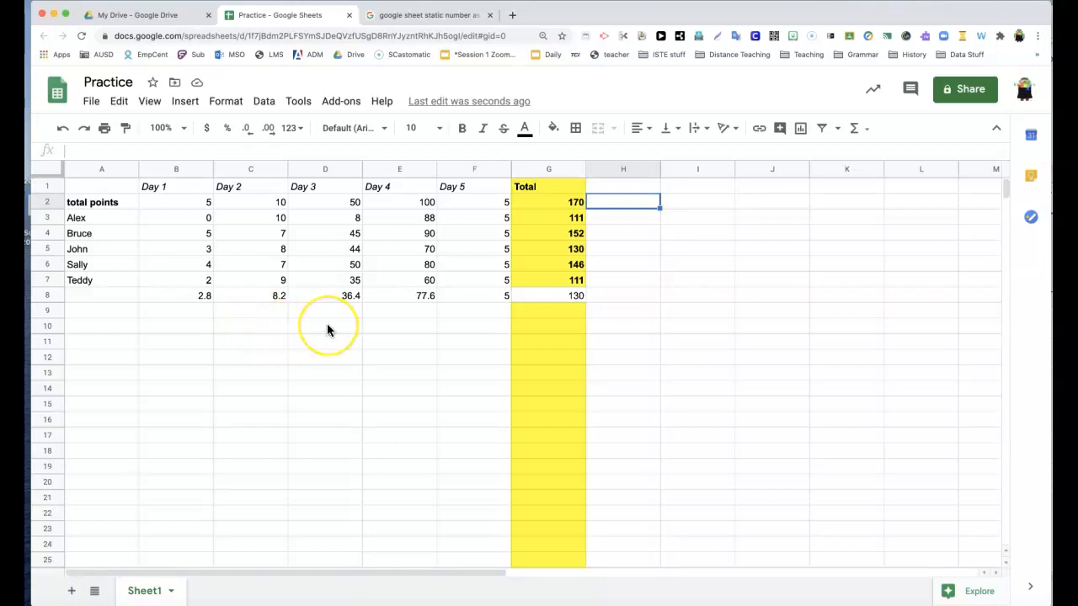
# Enter the formula =G3/G2 in H3 to divide the first student's total by the total possible points
pyautogui.click(603, 219)
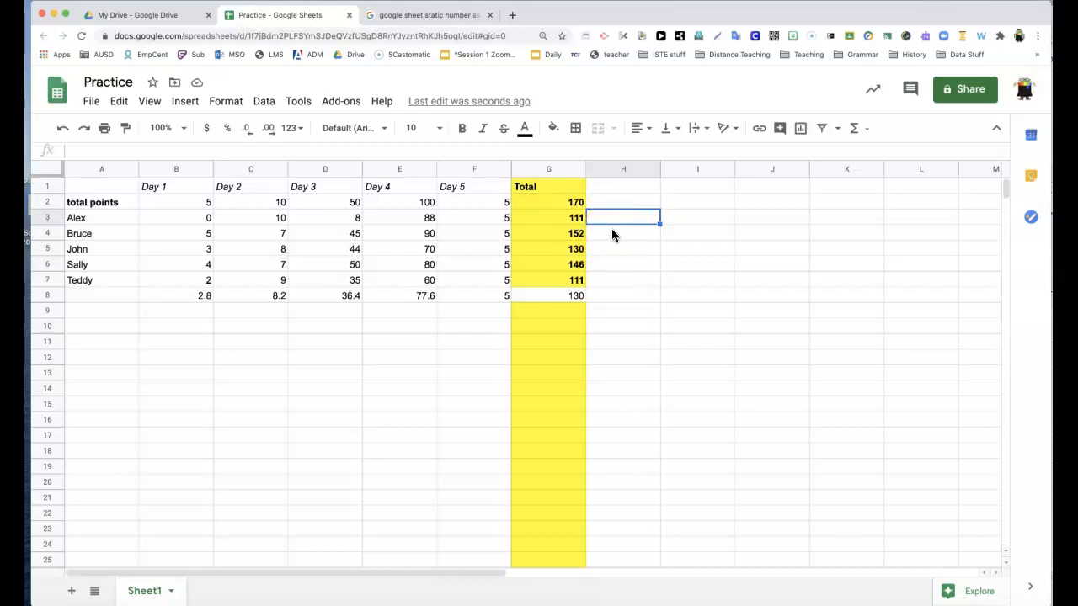
pyautogui.write('=')
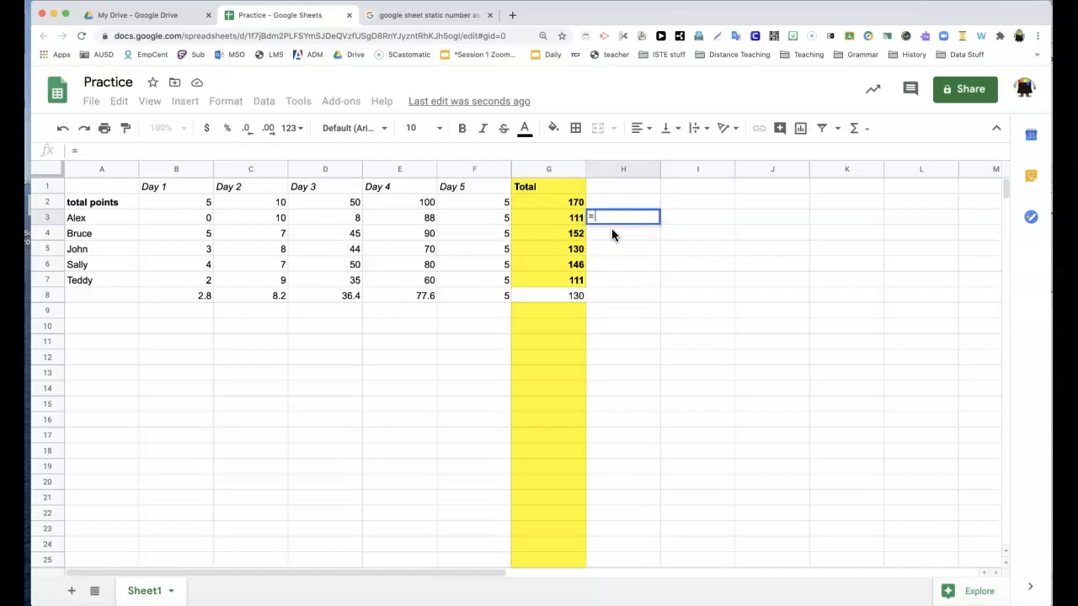
pyautogui.click(566, 219)
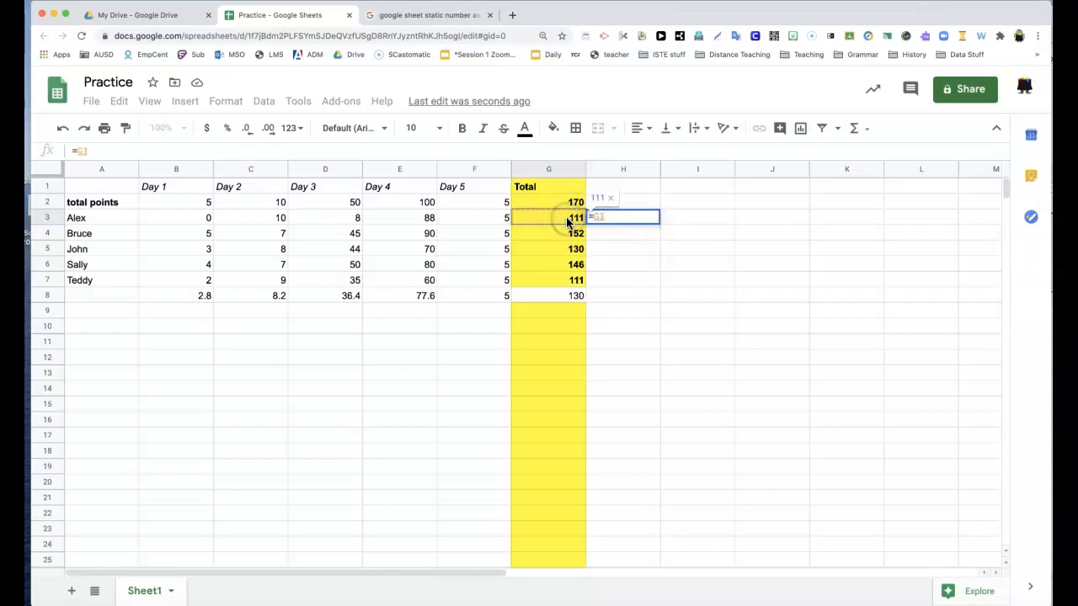
pyautogui.write('/')
pyautogui.click(567, 204)
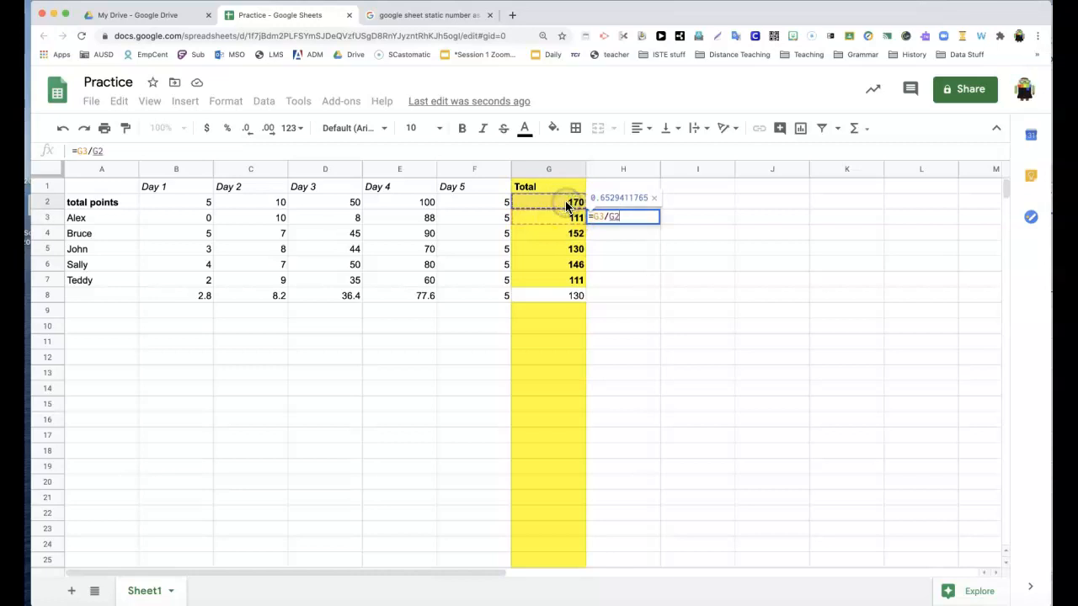
pyautogui.press('Return')
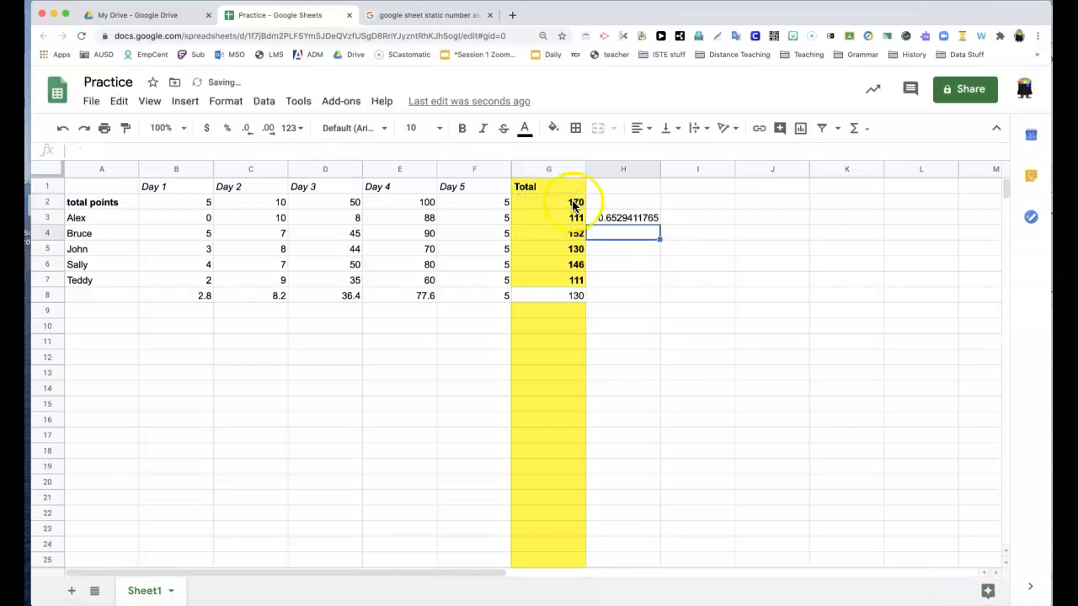
# Try copying the division formula from H3 to H4, check its references against H3, and clear H4
pyautogui.click(617, 218)
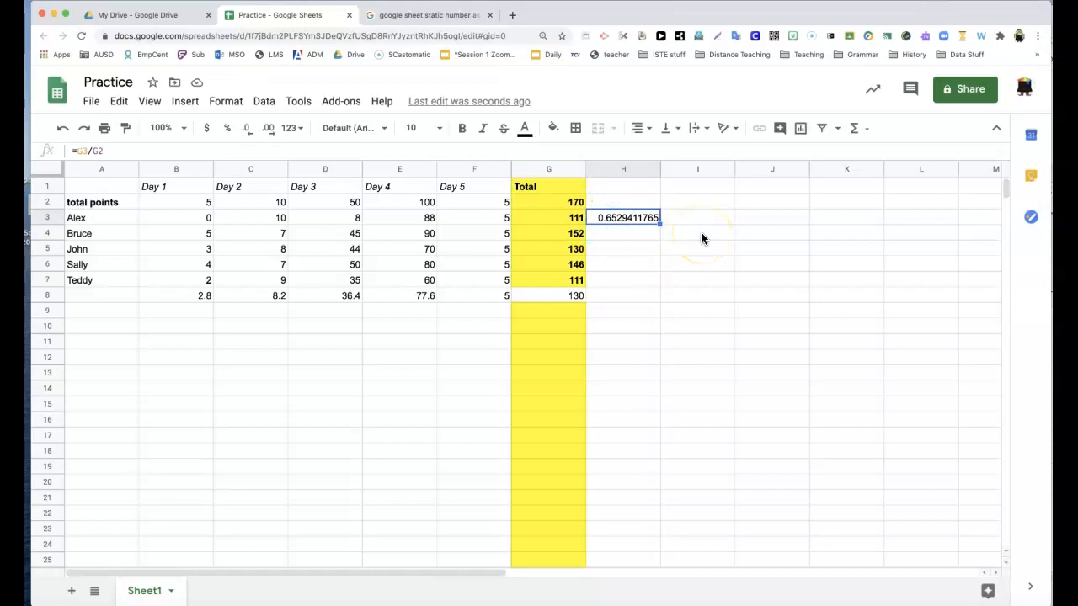
pyautogui.hscroll(2, 700, 232)
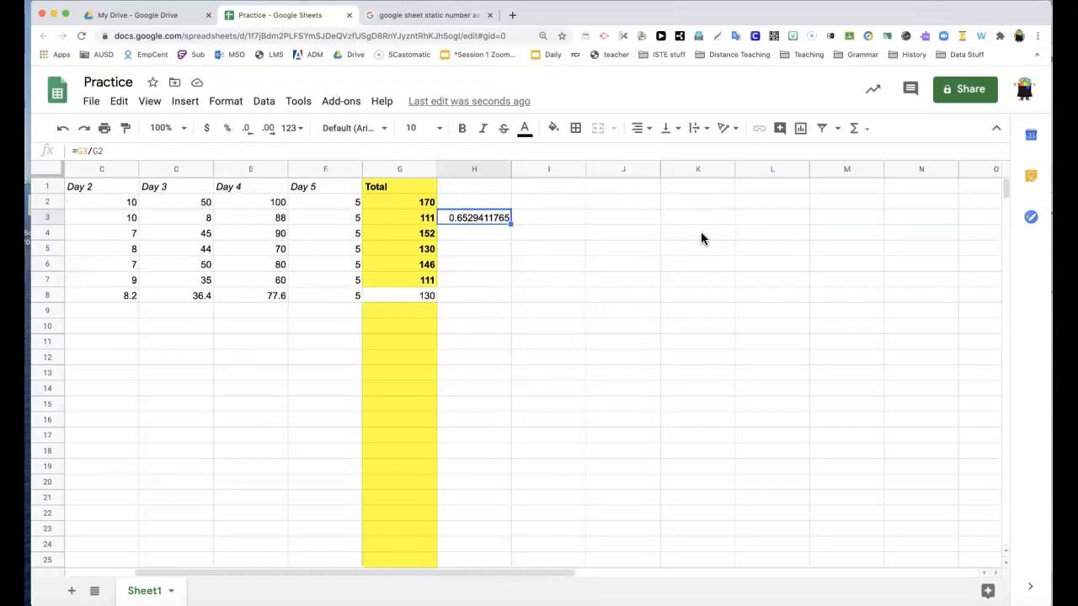
pyautogui.click(493, 233)
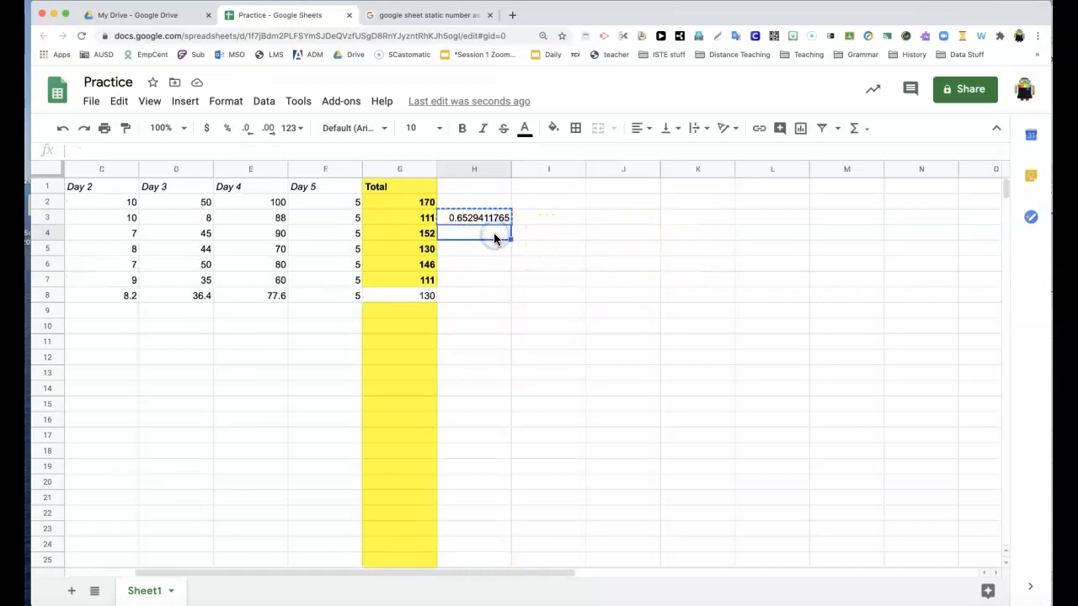
pyautogui.press('super+v')
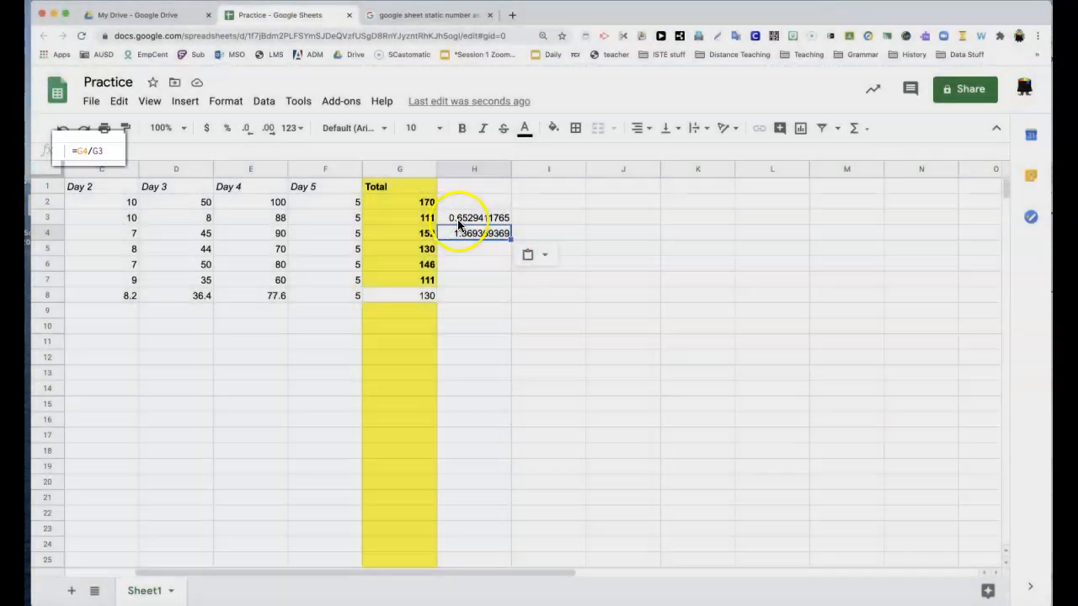
pyautogui.click(461, 218)
pyautogui.click(468, 238)
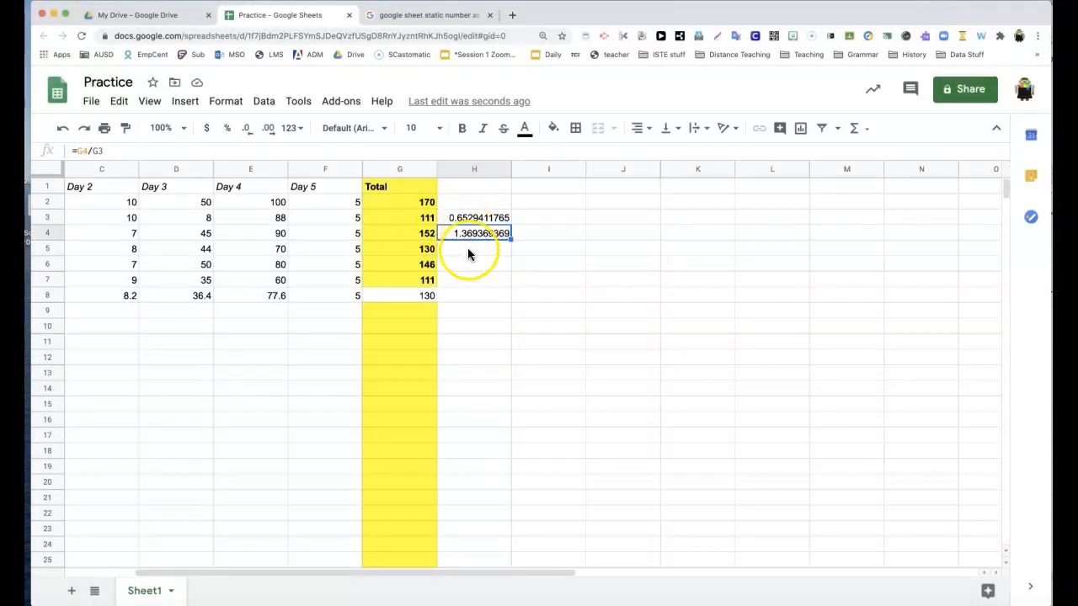
pyautogui.press('BackSpace')
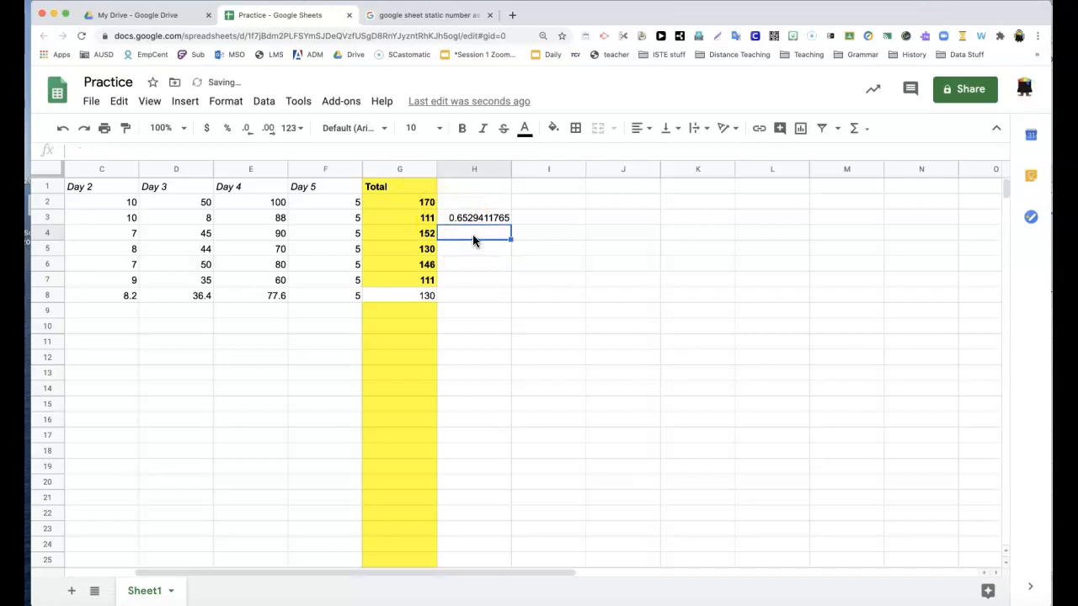
# Make the divisor in H3 an absolute reference so the formula reads =G3/$G$2
pyautogui.click(466, 217)
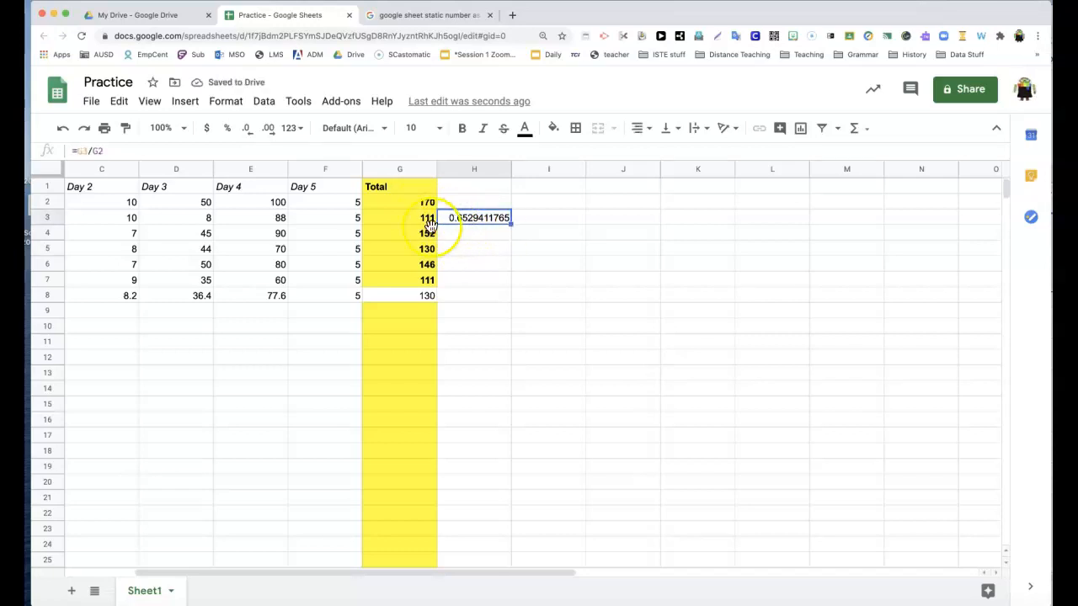
pyautogui.click(91, 153)
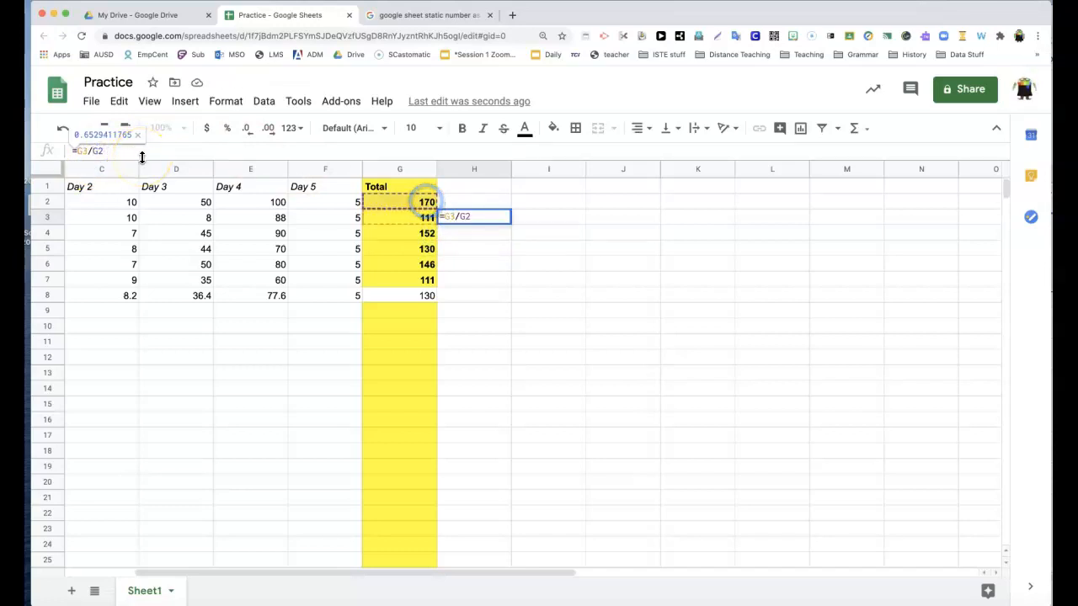
pyautogui.write('$')
pyautogui.press('Right')
pyautogui.write('$')
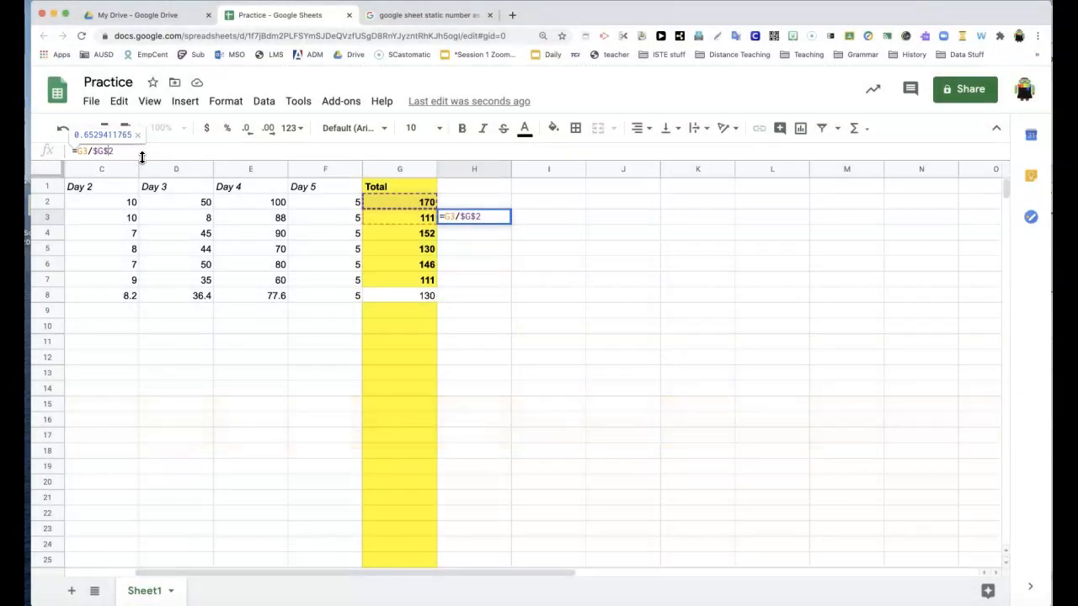
pyautogui.press('Return')
# Copy the formula with the absolute reference from H3 to cells H4 to H7 for the remaining students
pyautogui.click(485, 219)
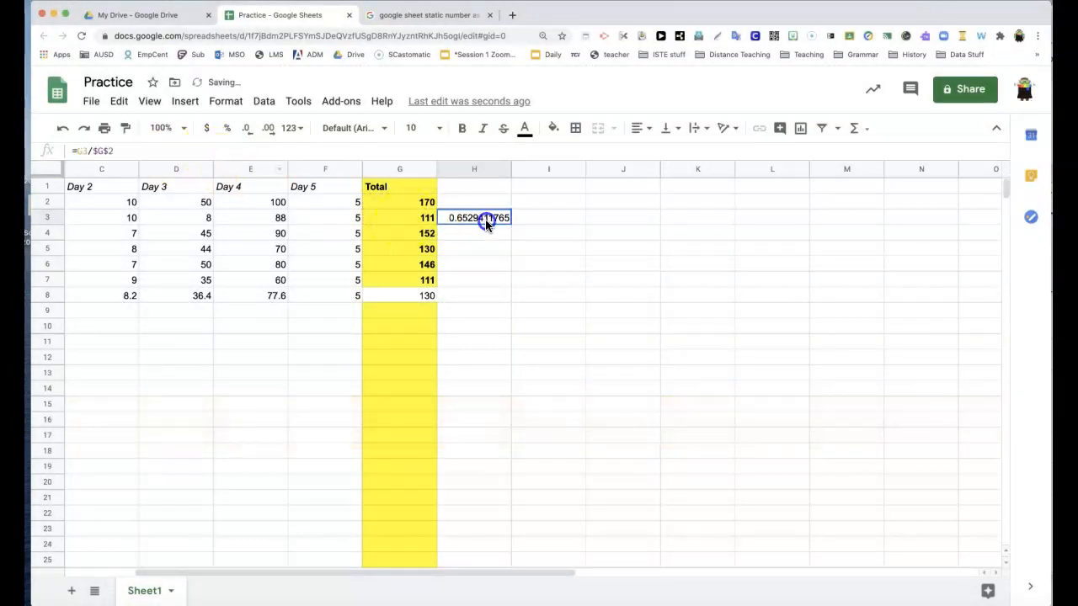
pyautogui.hotkey('ctrl', 'c')
pyautogui.click(481, 230)
pyautogui.hotkey('ctrl', 'v')
pyautogui.click(471, 249)
pyautogui.hotkey('ctrl', 'v')
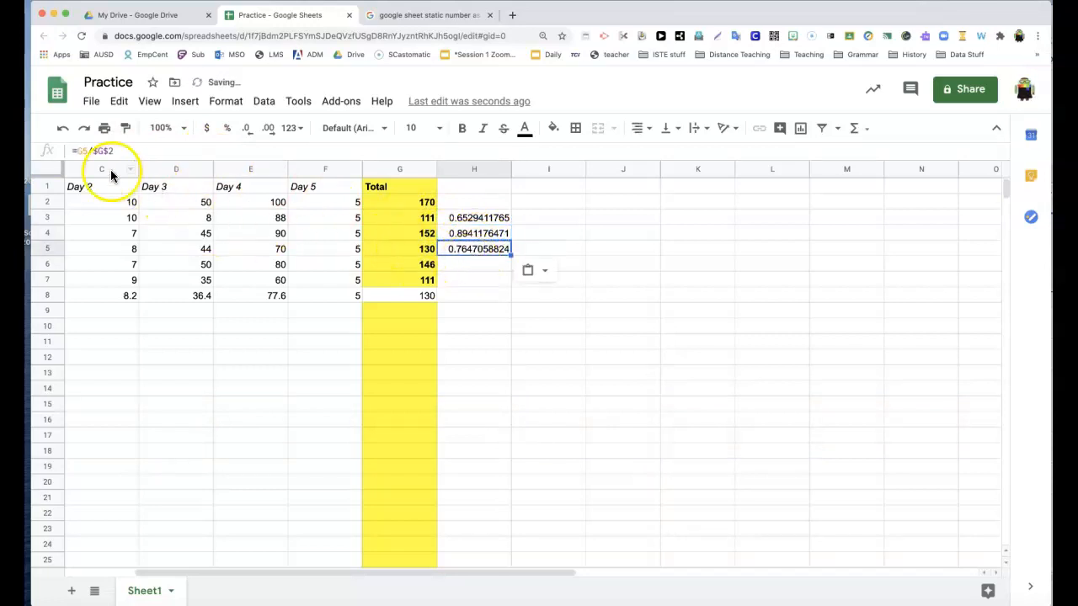
pyautogui.click(474, 270)
pyautogui.hotkey('ctrl', 'v')
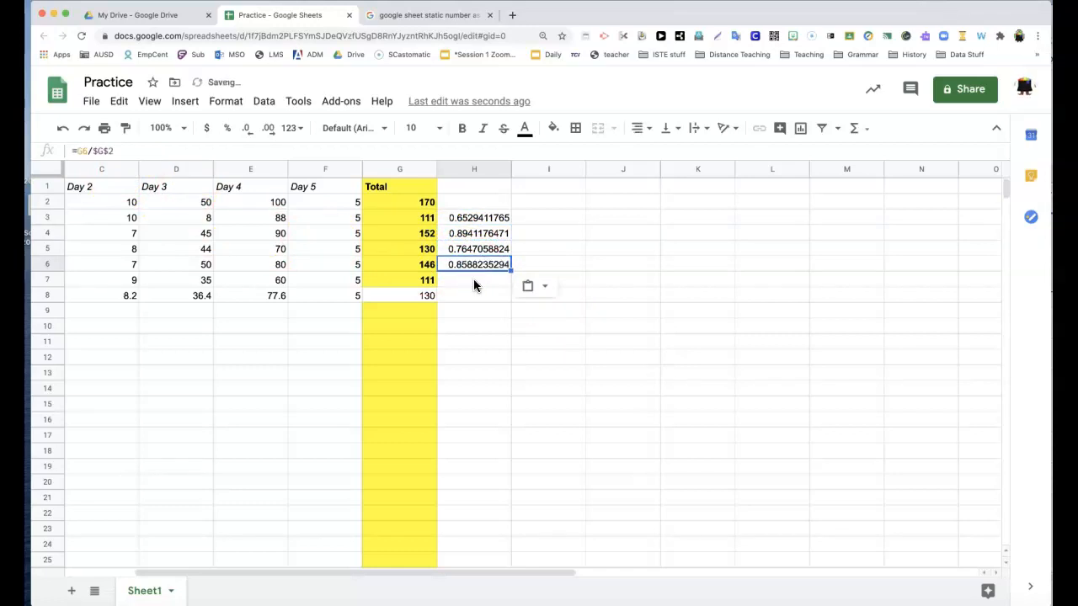
pyautogui.click(474, 280)
pyautogui.hotkey('ctrl', 'v')
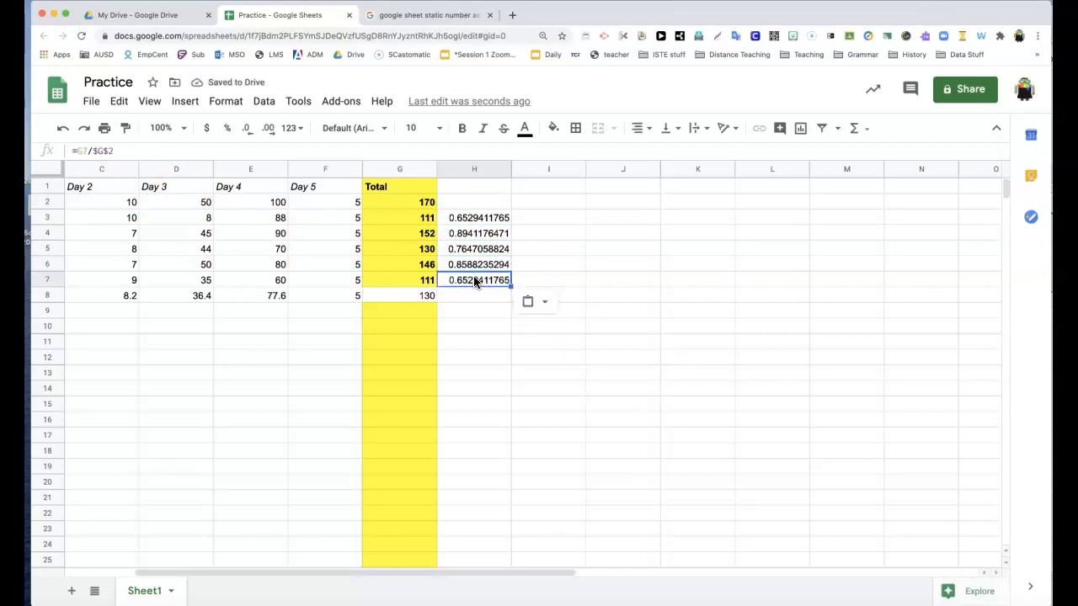
# Format the whole column H with the Percent number format
pyautogui.hscroll(-3, 484, 270)
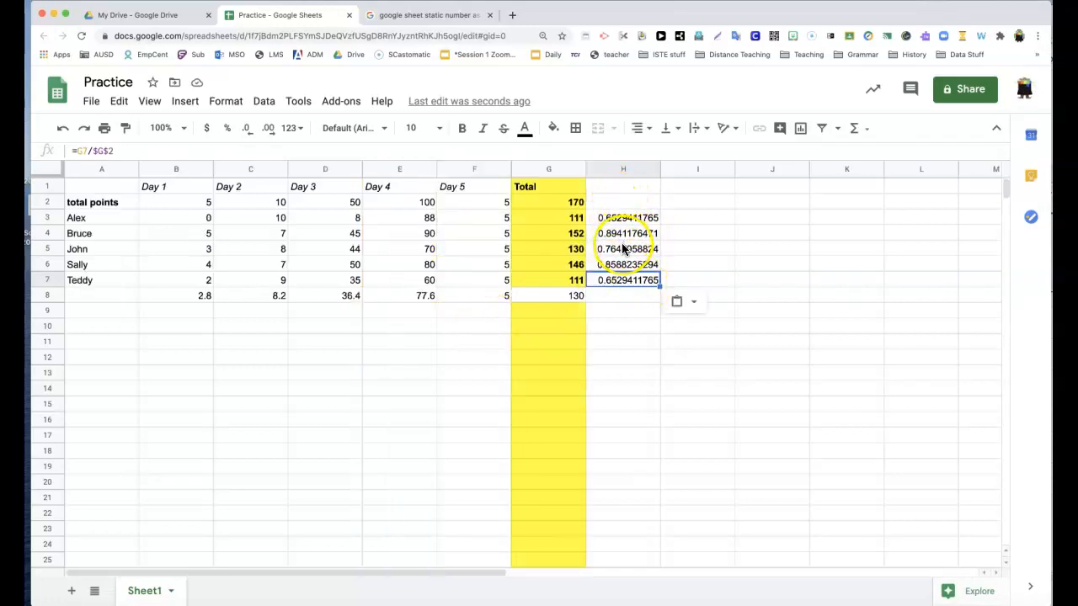
pyautogui.click(617, 169)
pyautogui.scroll(-1, 616, 167)
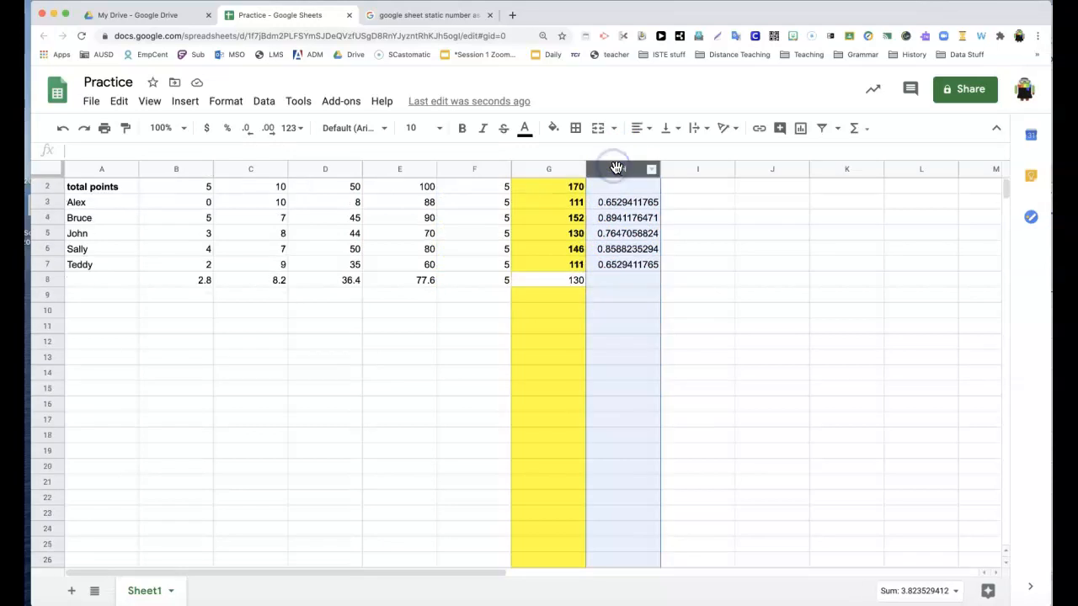
pyautogui.scroll(1, 404, 202)
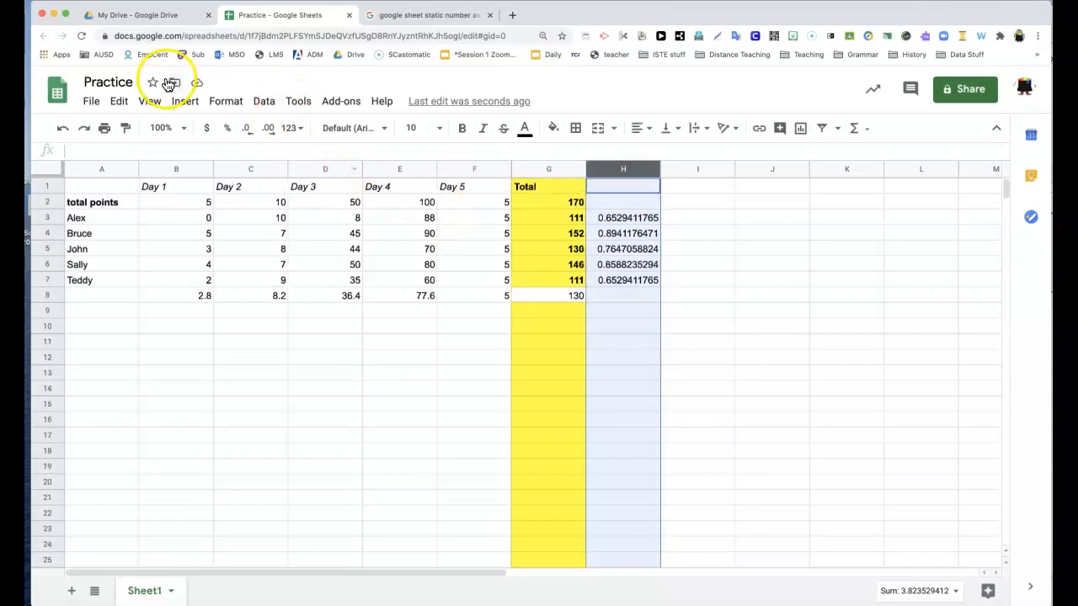
pyautogui.click(238, 109)
pyautogui.moveTo(257, 176)
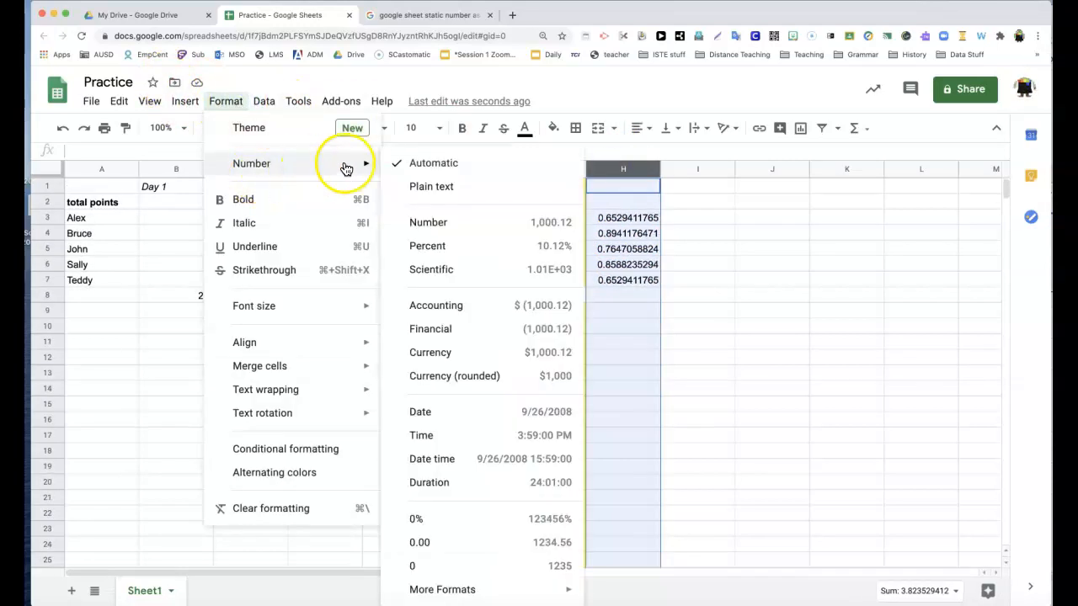
pyautogui.click(460, 246)
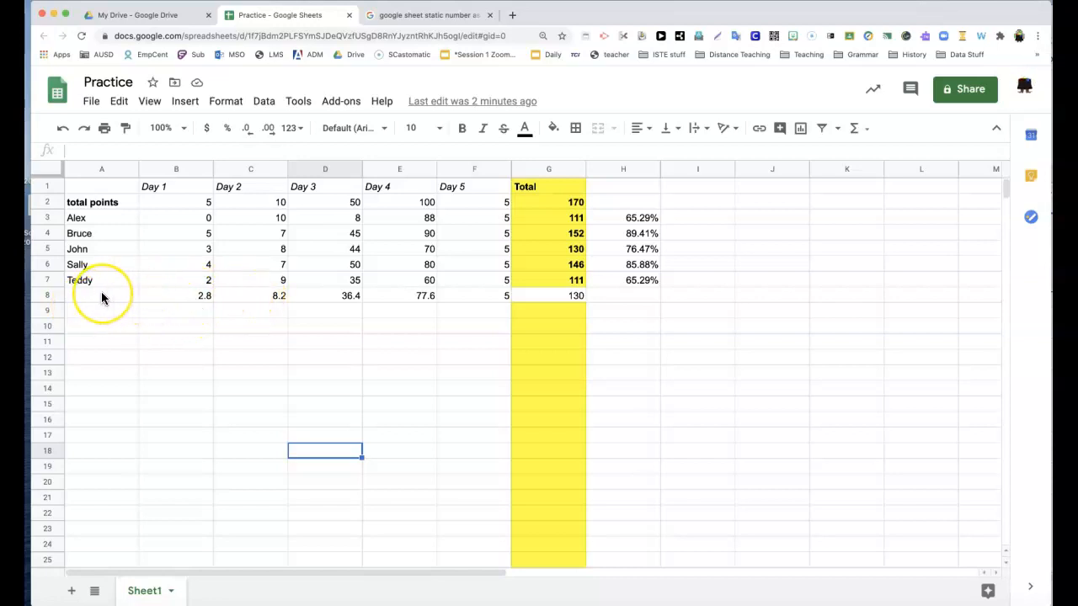
# Delete the whole student row 6 from the grade book
pyautogui.click(46, 265)
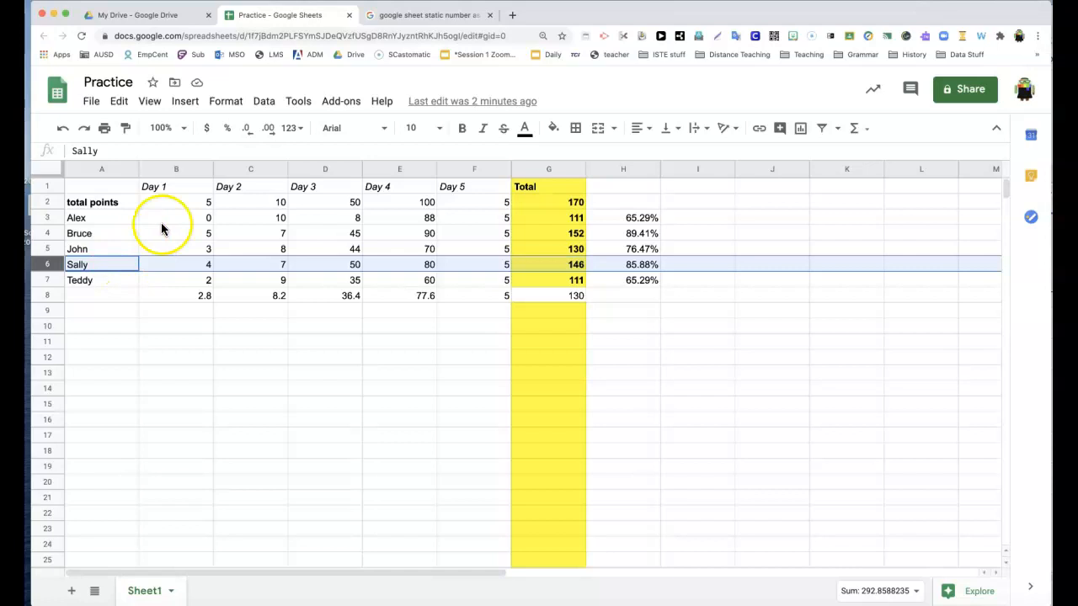
pyautogui.click(116, 105)
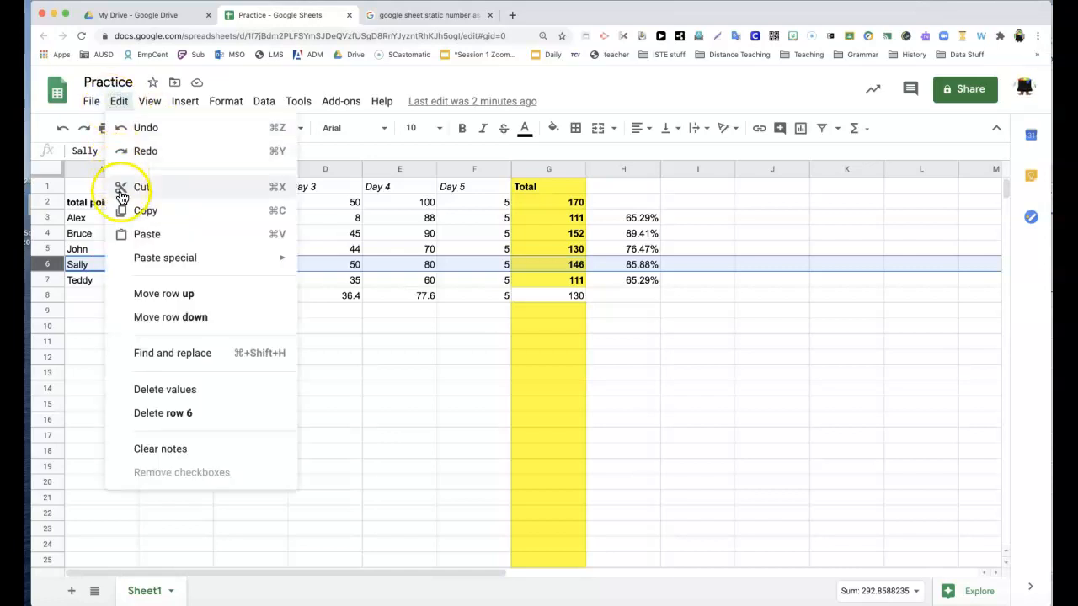
pyautogui.click(179, 418)
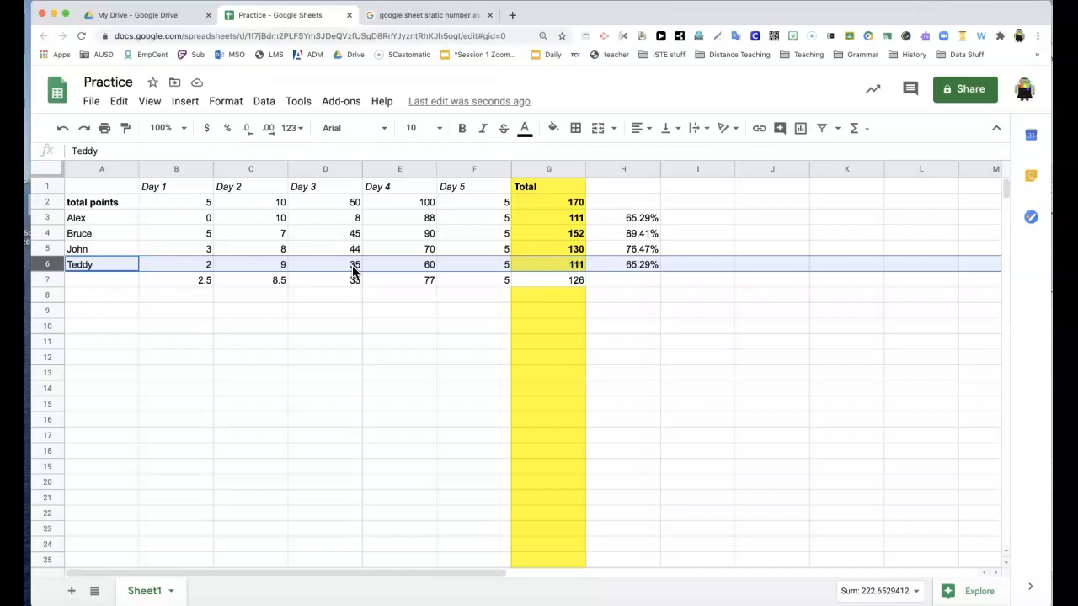
# Insert an empty column before the Day 4 column, between Day 3 and Day 4
pyautogui.click(385, 169)
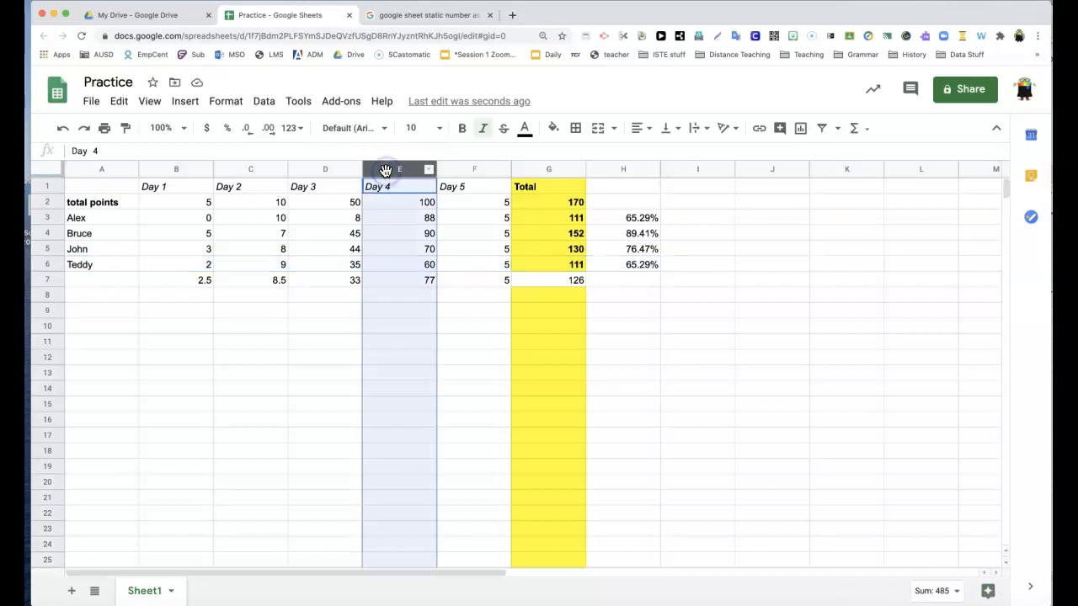
pyautogui.scroll(-1, 278, 143)
pyautogui.click(184, 101)
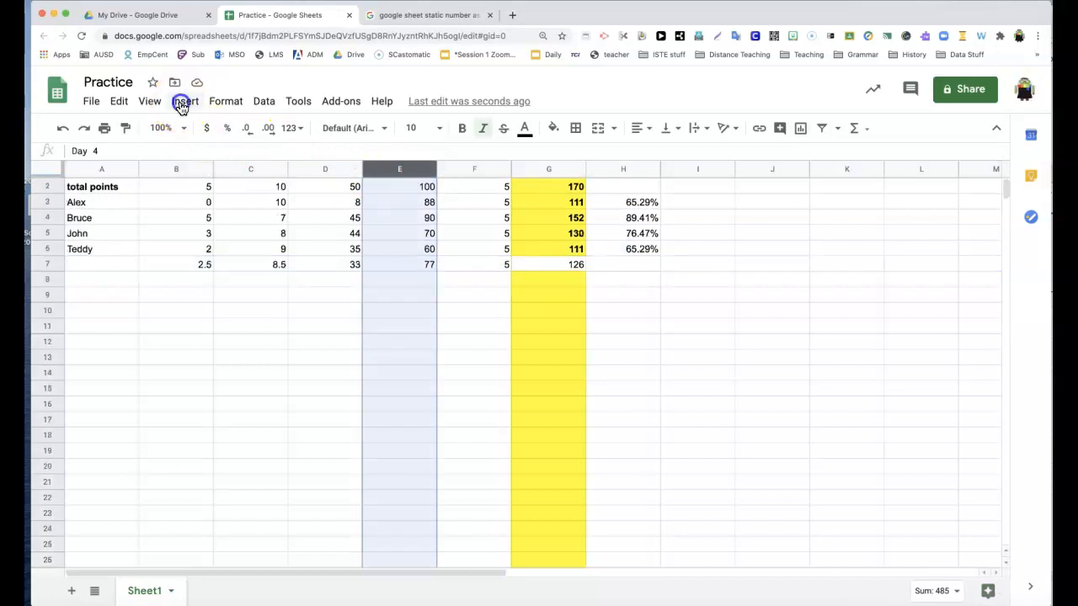
pyautogui.click(202, 129)
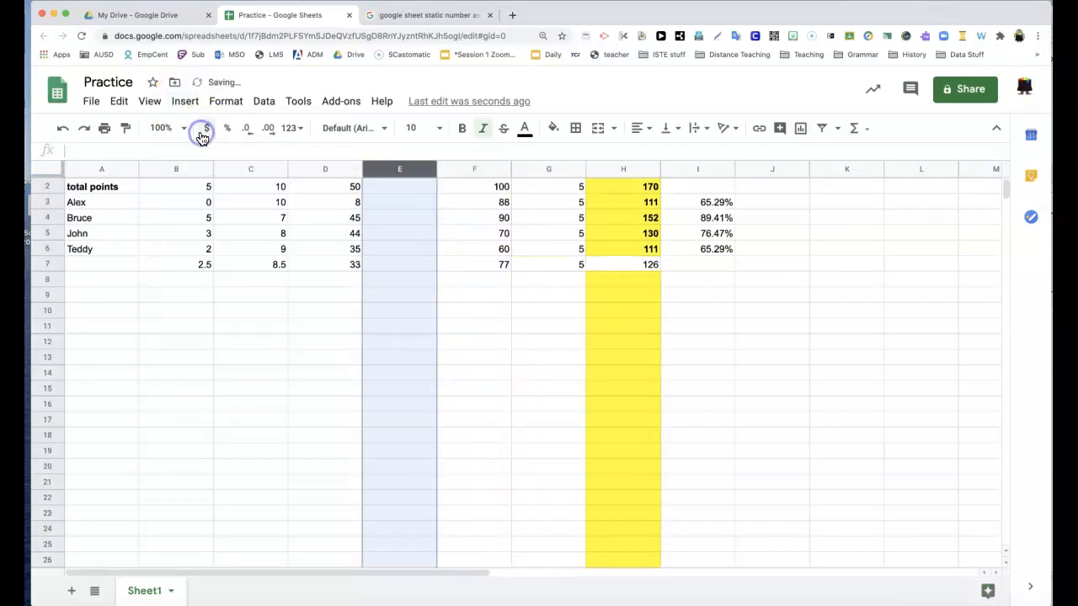
pyautogui.scroll(1, 501, 293)
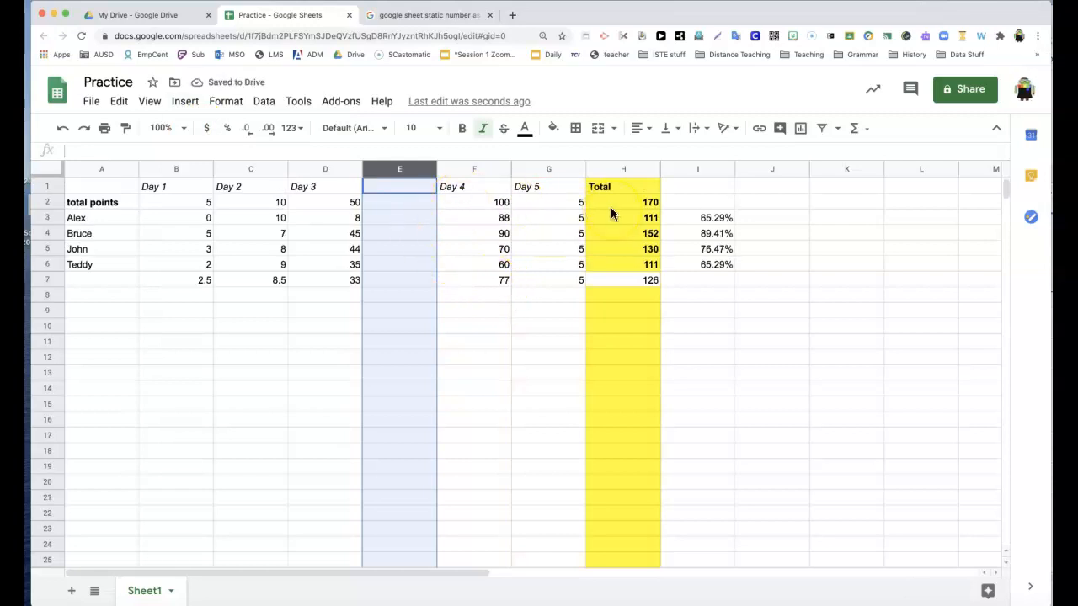
pyautogui.press('Down')
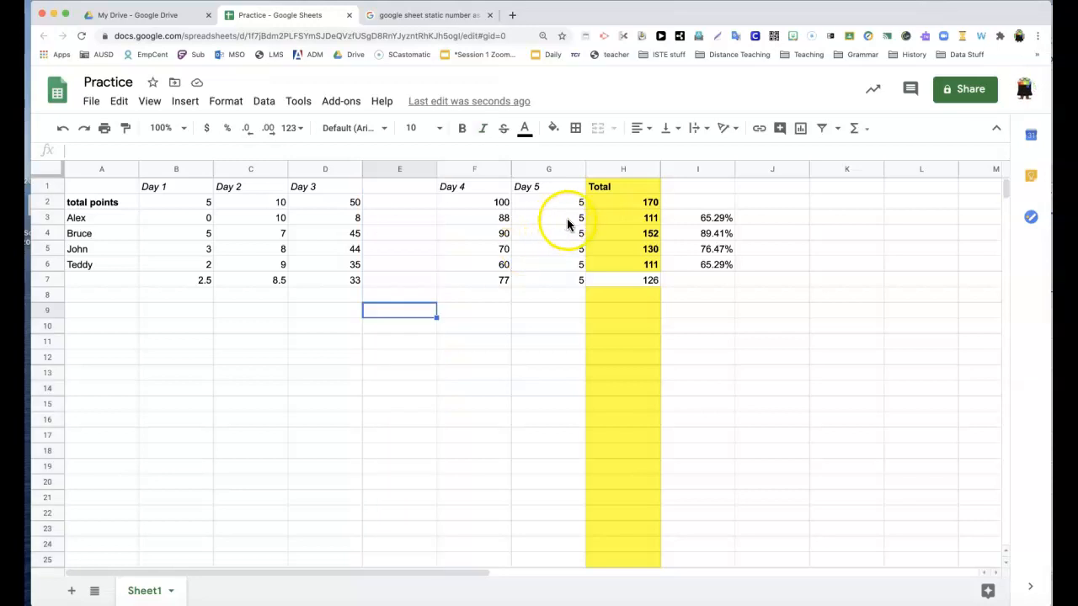
# Give the whole empty column E an orange fill
pyautogui.click(400, 169)
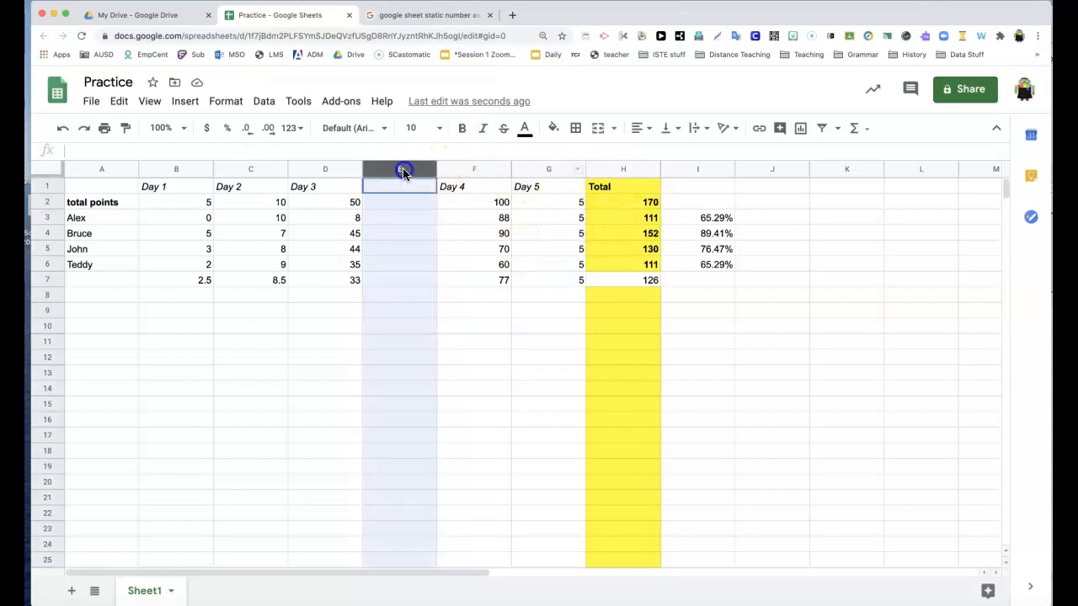
pyautogui.click(551, 130)
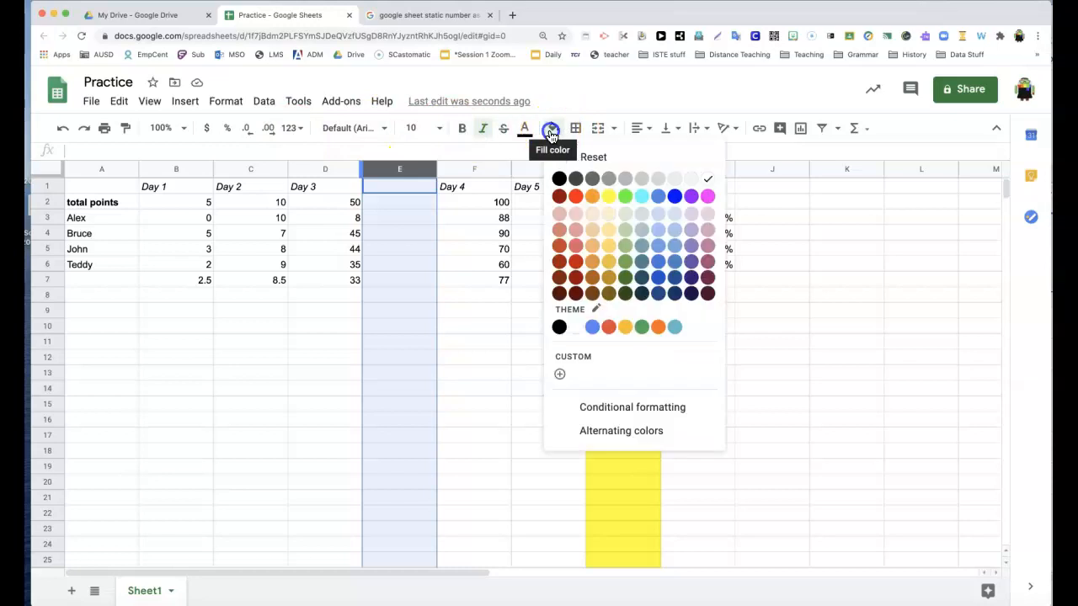
pyautogui.click(592, 196)
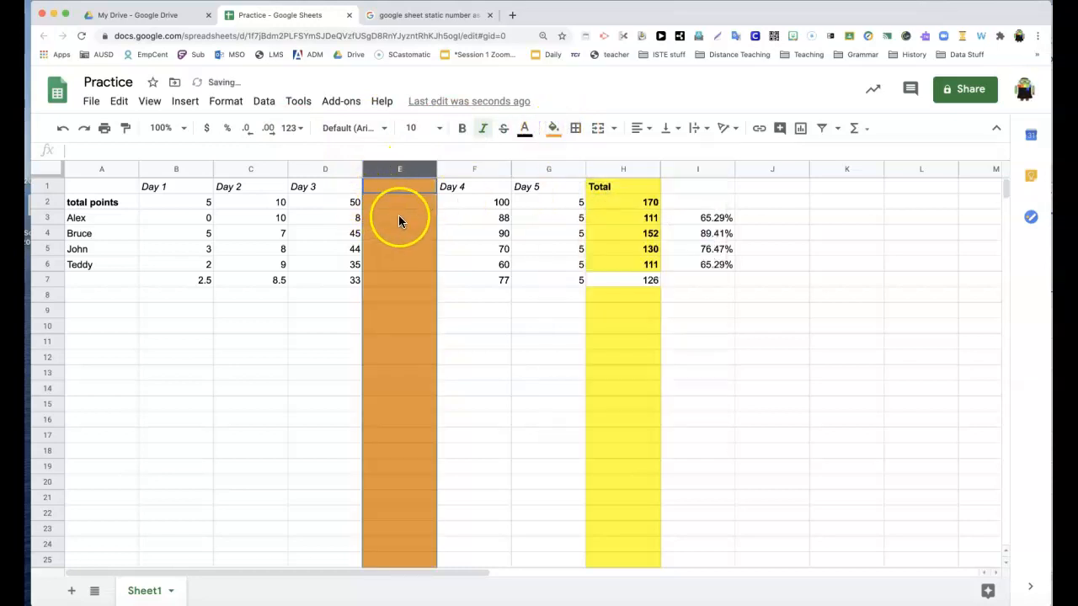
pyautogui.click(320, 185)
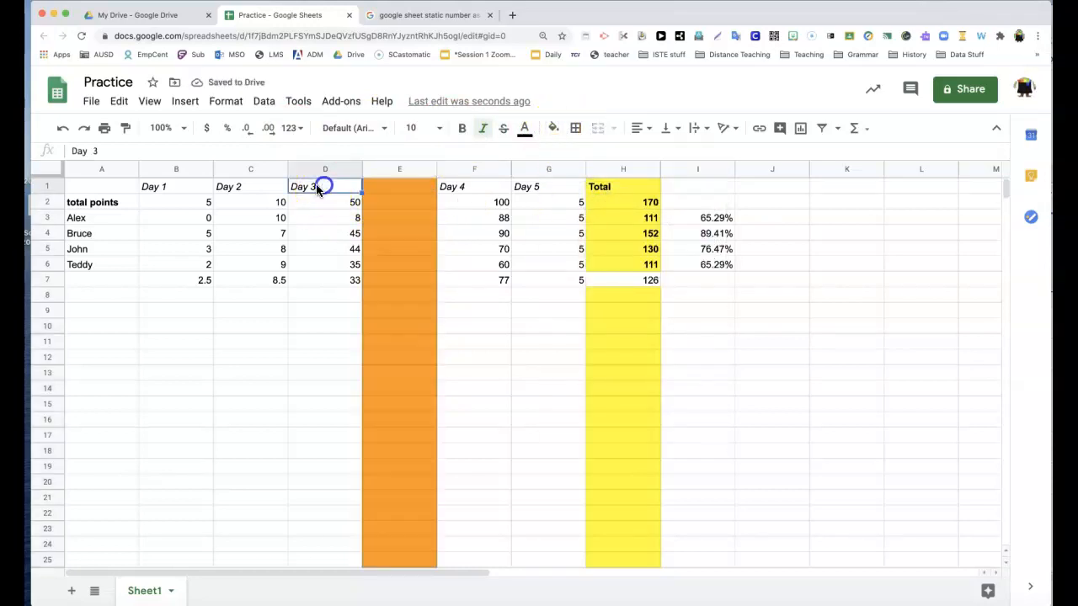
# Give the Day 3 header cell D1 a yellow fill
pyautogui.click(554, 130)
pyautogui.click(606, 195)
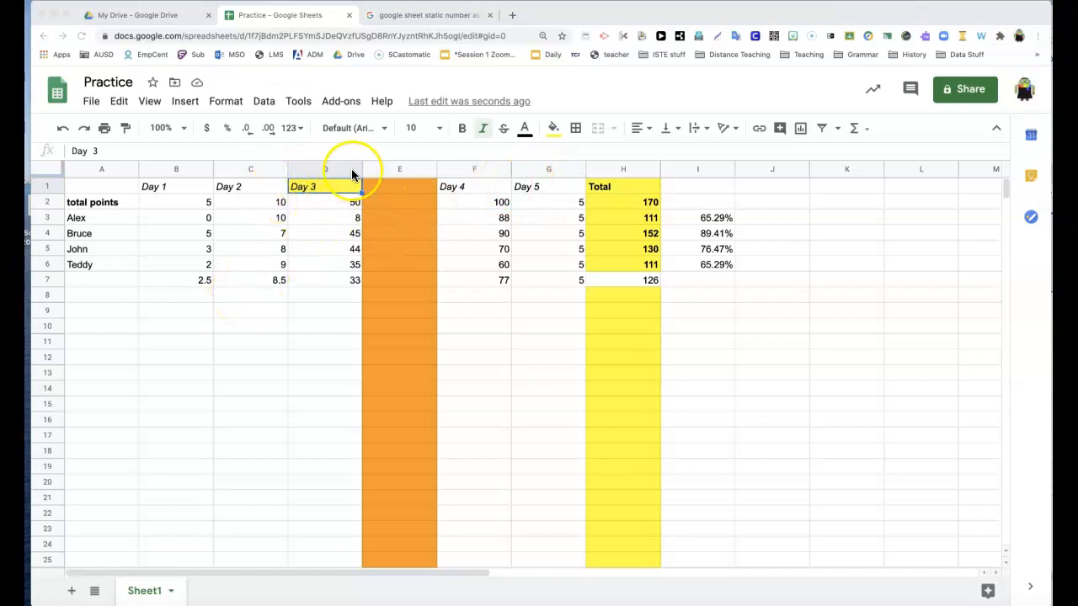
# Add a conditional format rule to cell C4 with the Is not empty condition and default style, reviewing the other available conditions
pyautogui.click(249, 235)
pyautogui.click(227, 102)
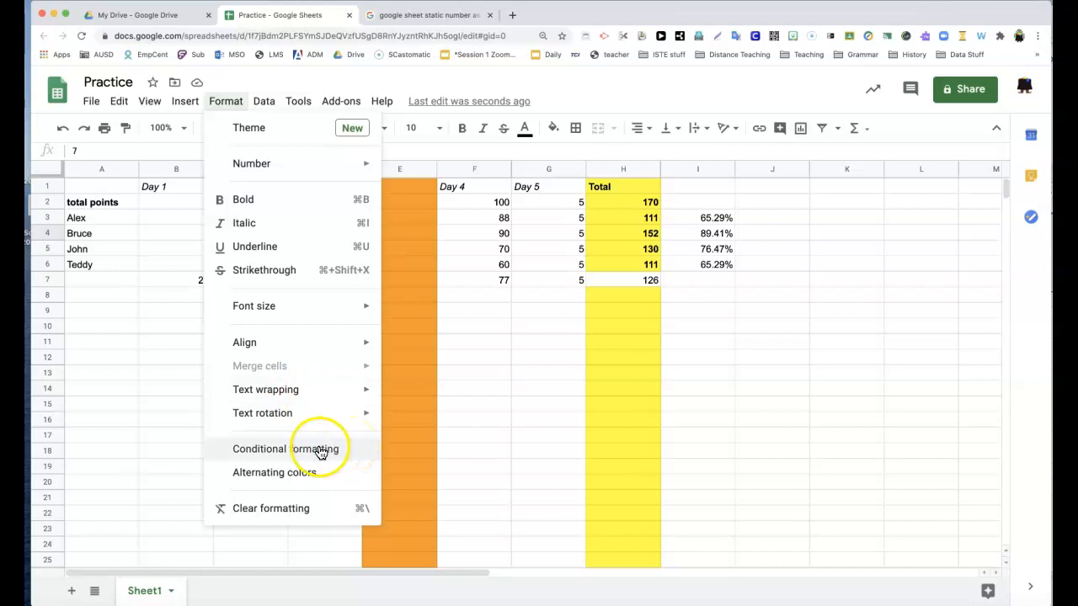
pyautogui.click(263, 449)
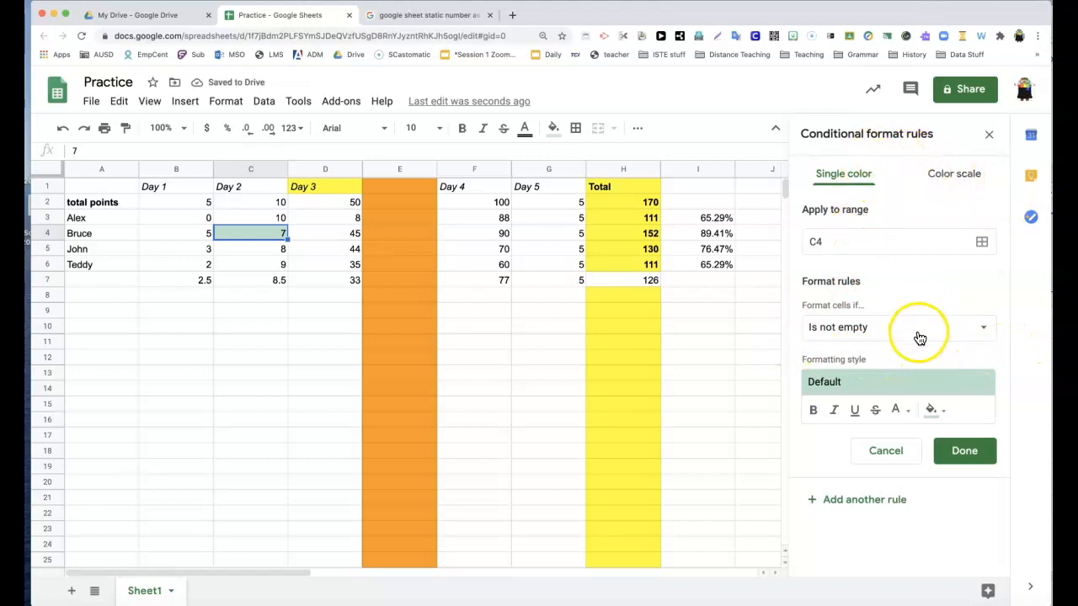
pyautogui.click(920, 336)
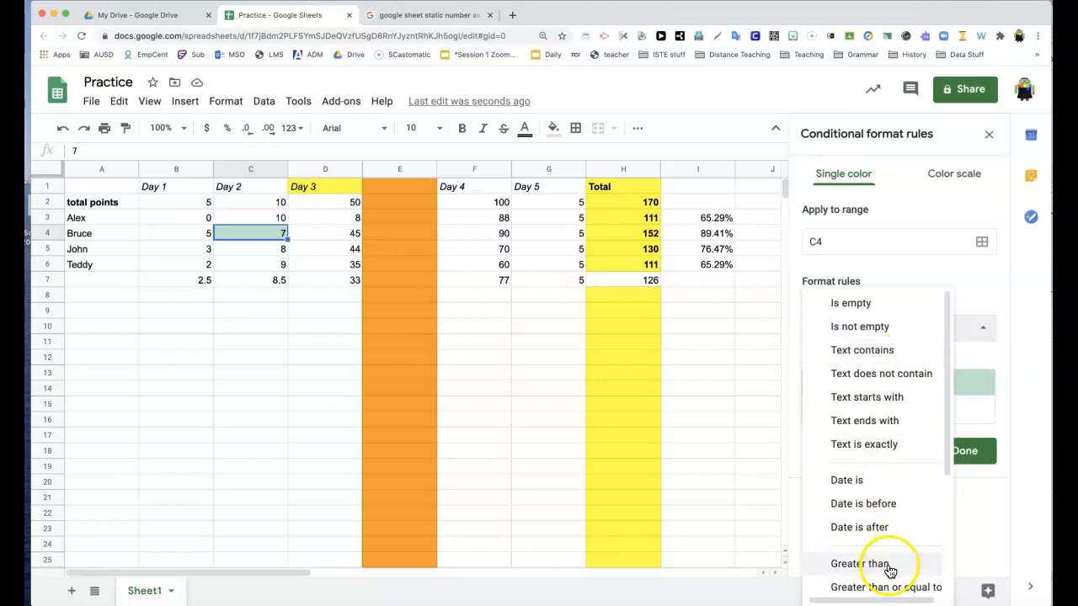
pyautogui.scroll(-5, 890, 547)
pyautogui.scroll(5, 897, 440)
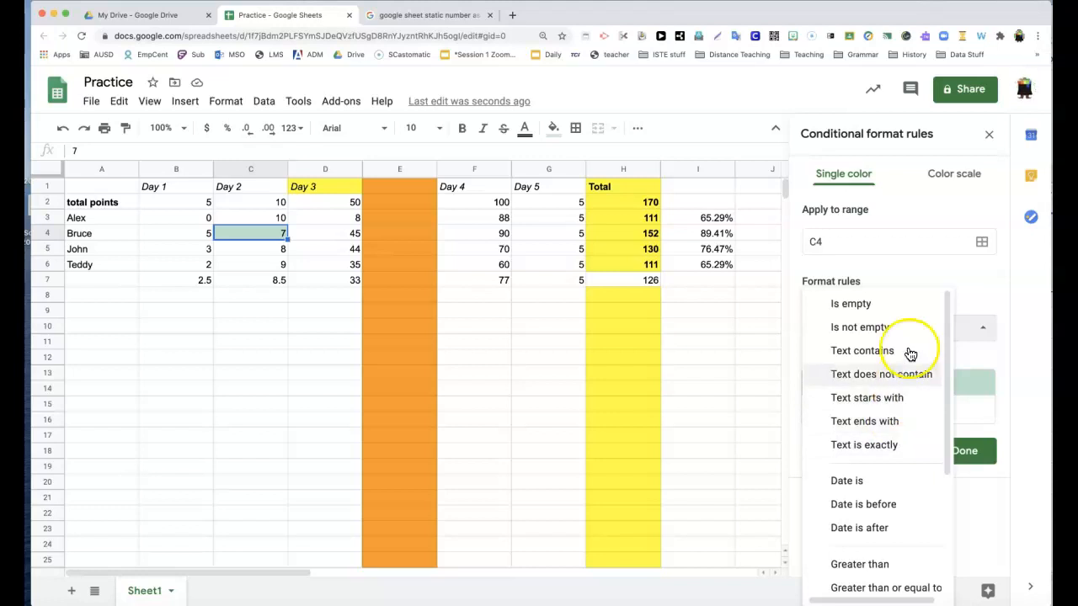
pyautogui.click(986, 135)
pyautogui.click(989, 134)
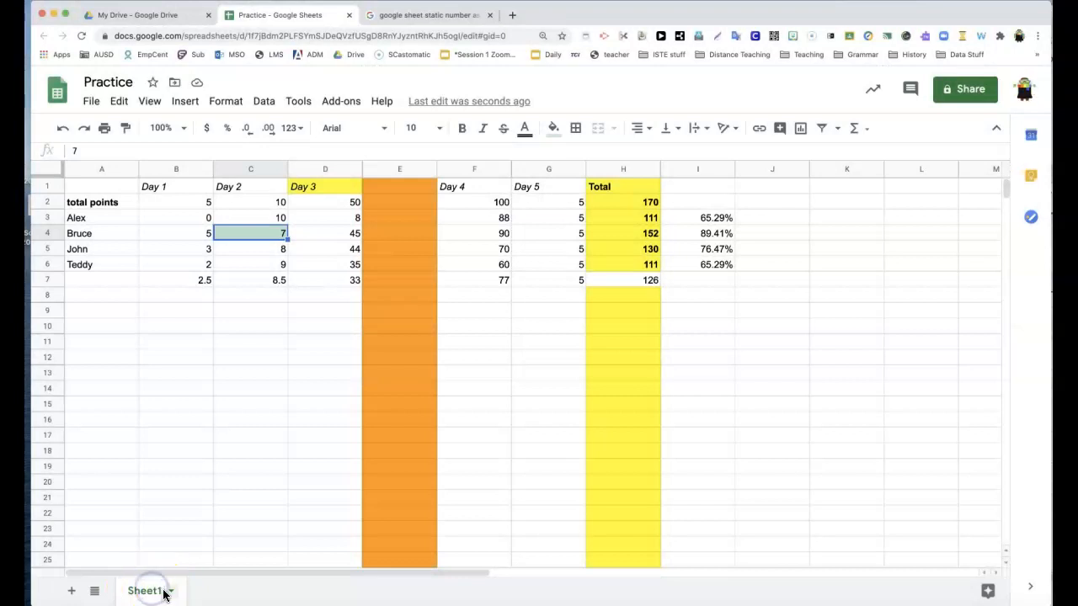
# Rename the sheet Sheet1 as Week 1
pyautogui.click(166, 593)
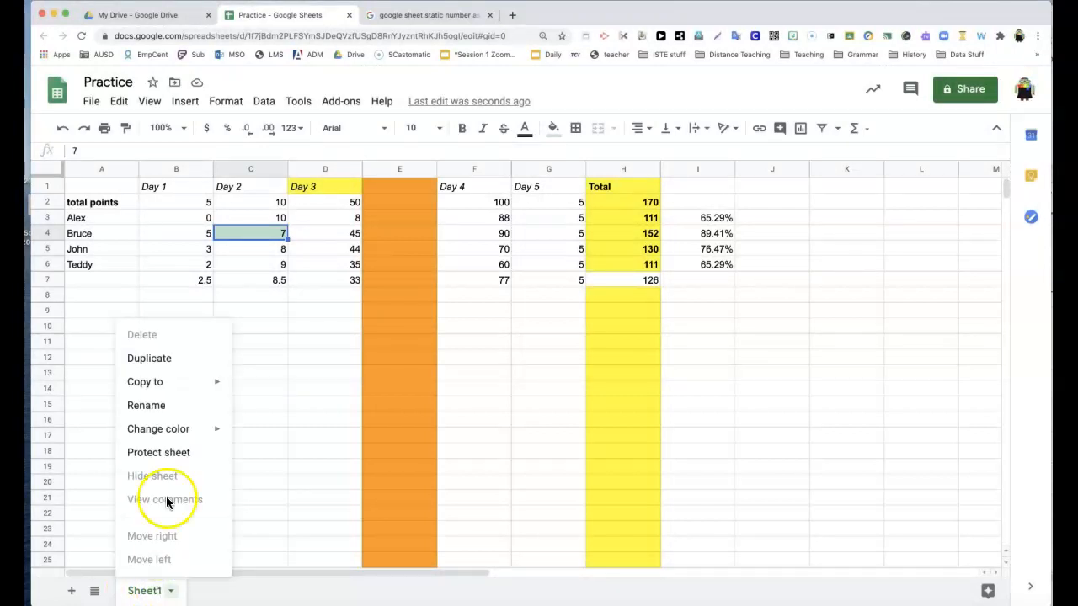
pyautogui.click(155, 407)
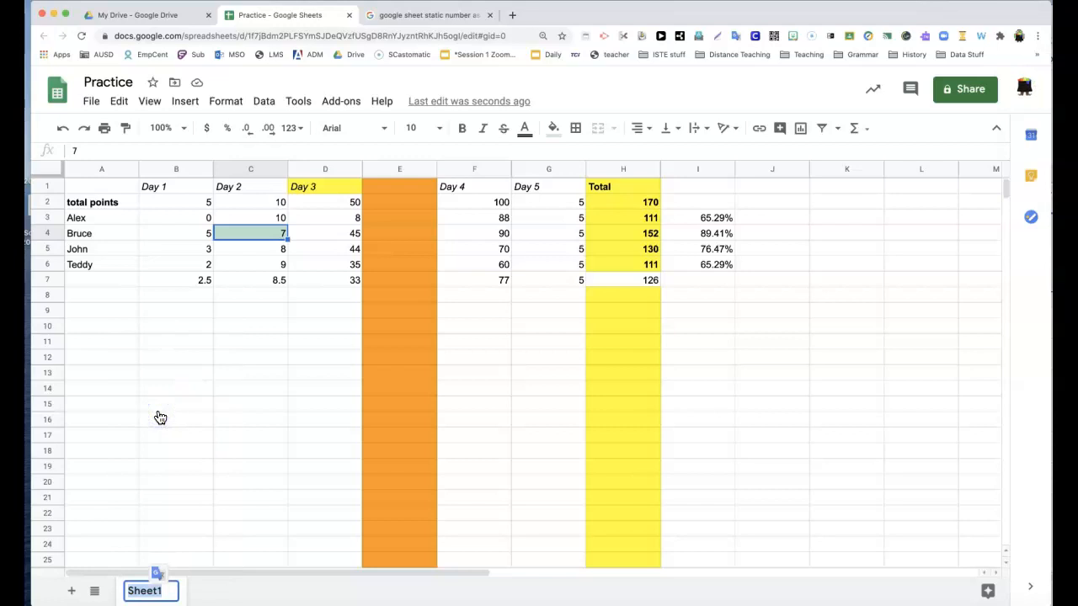
pyautogui.write('Week 1')
pyautogui.click(165, 357)
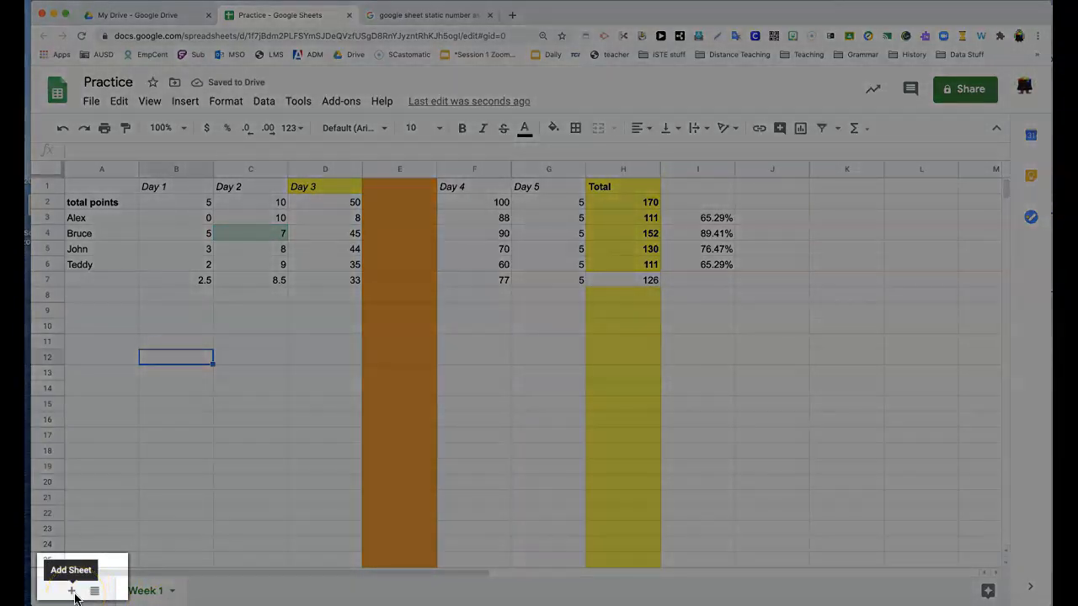
# Add a new sheet to the spreadsheet and rename it Week 2
pyautogui.click(73, 593)
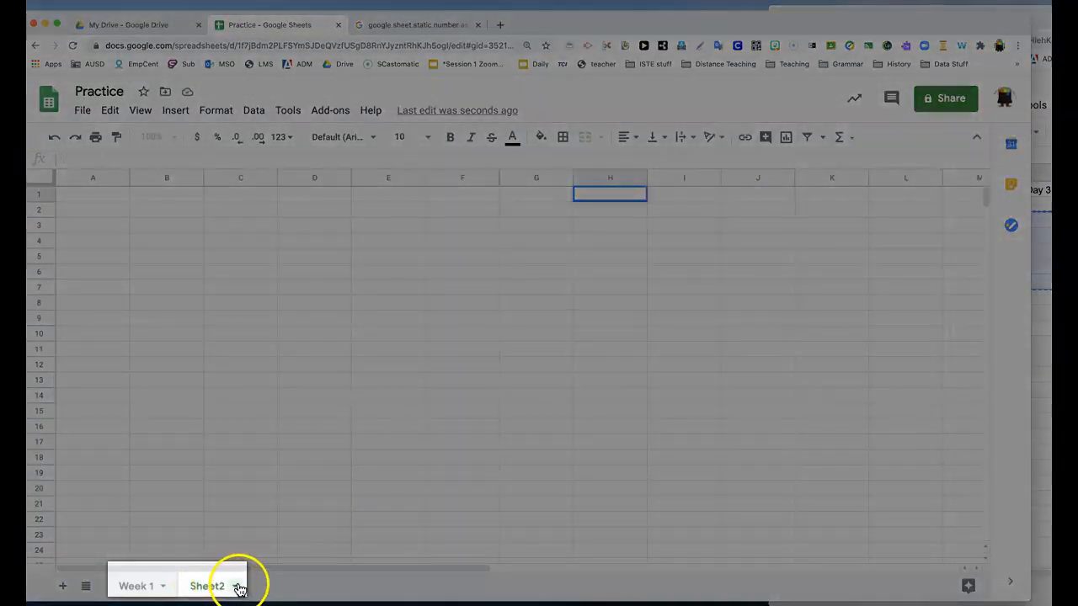
pyautogui.click(237, 588)
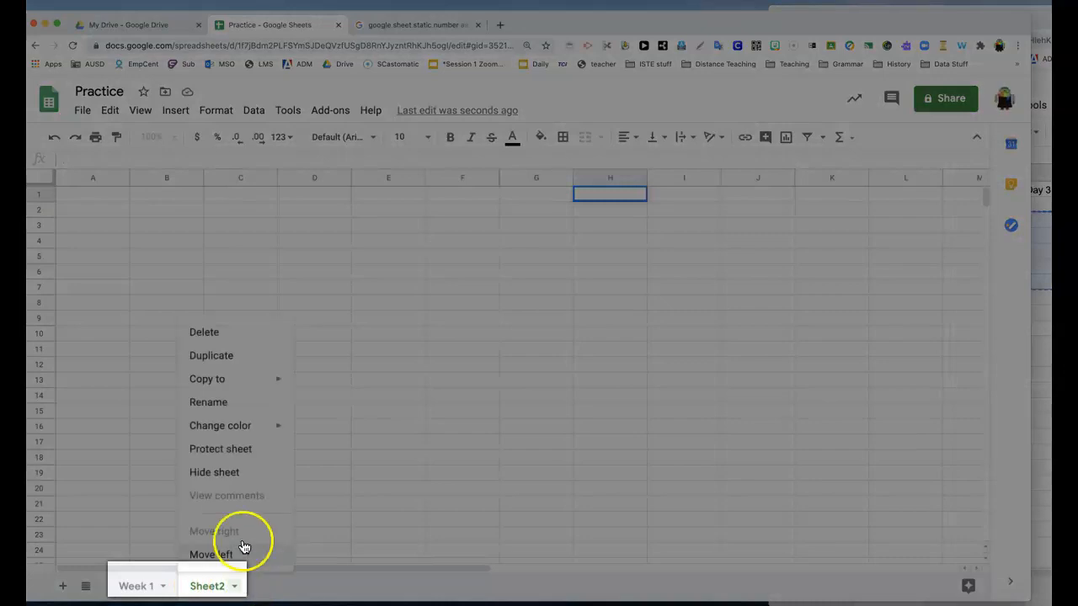
pyautogui.click(241, 402)
pyautogui.write('WEE')
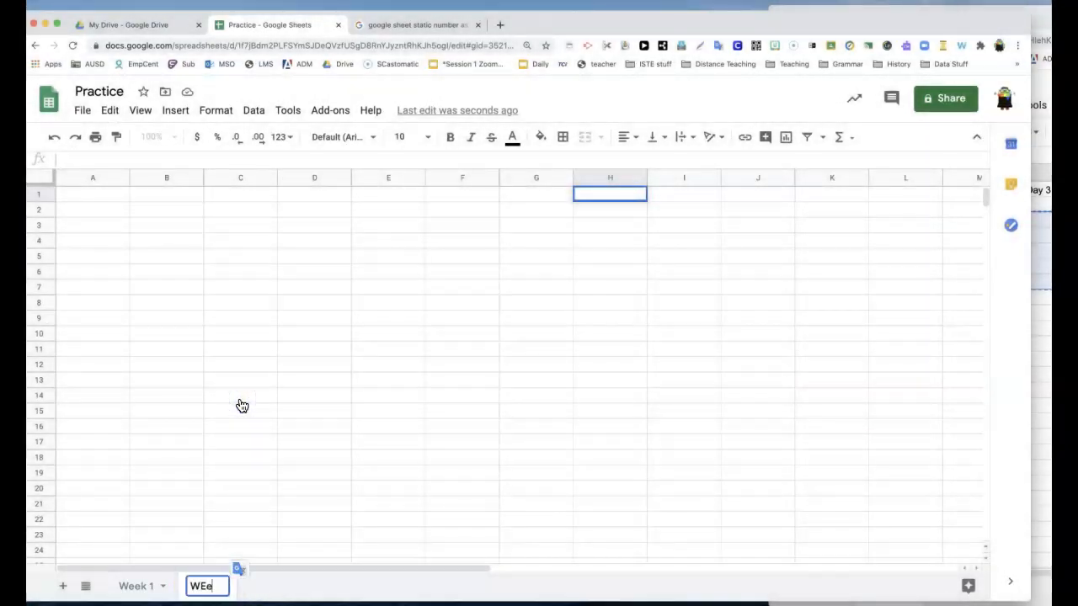
pyautogui.press('BackSpace')
pyautogui.press('BackSpace')
pyautogui.write('ee')
pyautogui.press('BackSpace')
pyautogui.write('e')
pyautogui.press('BackSpace')
pyautogui.write('ek 2')
pyautogui.press('Return')
pyautogui.click(250, 364)
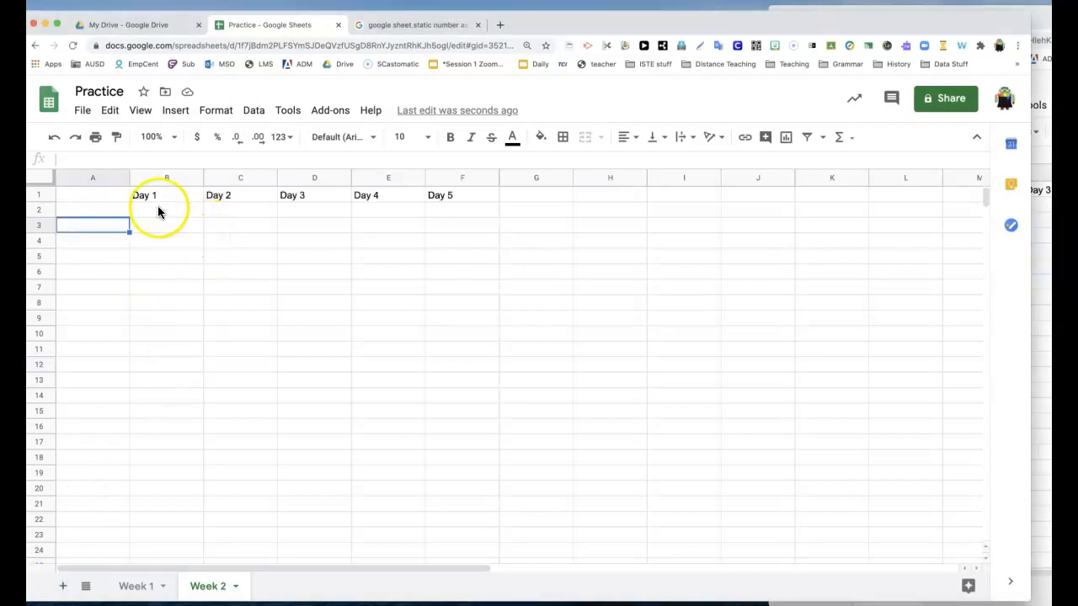
# Put the five student names in A3:A7 and enter great in B3 and absent in B4 under Day 1
pyautogui.write('Bruce Sally John Teddy Alex')
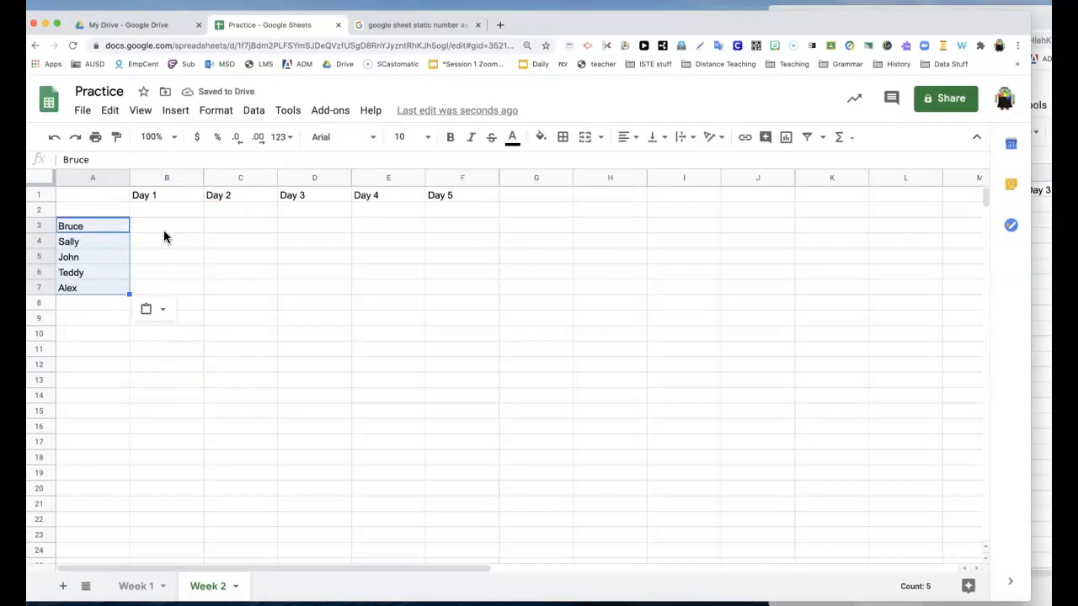
pyautogui.click(168, 229)
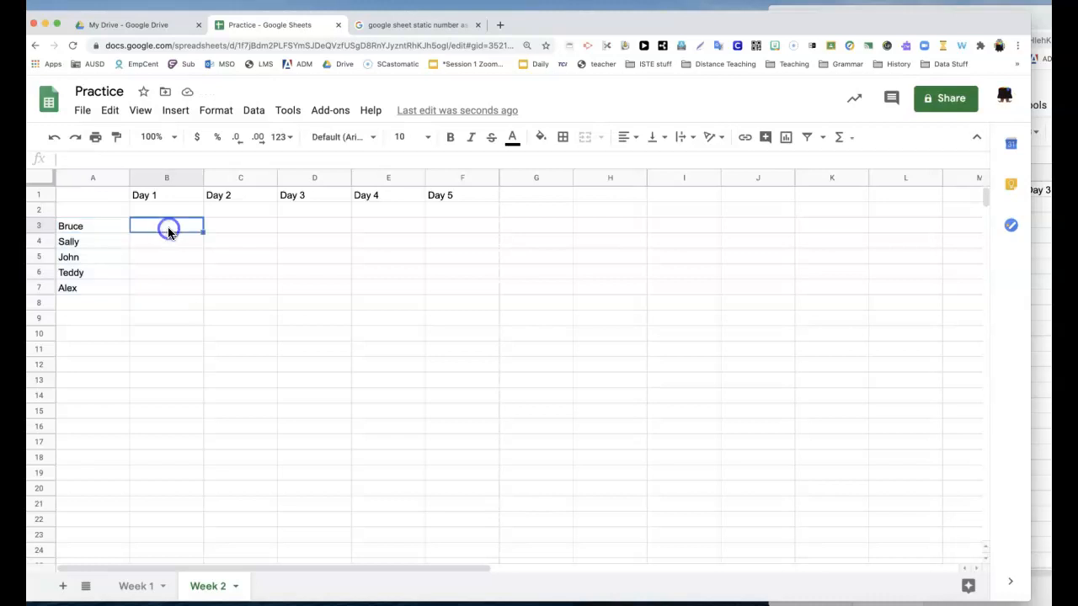
pyautogui.write('great')
pyautogui.press('Return')
pyautogui.write('absent')
pyautogui.click(199, 272)
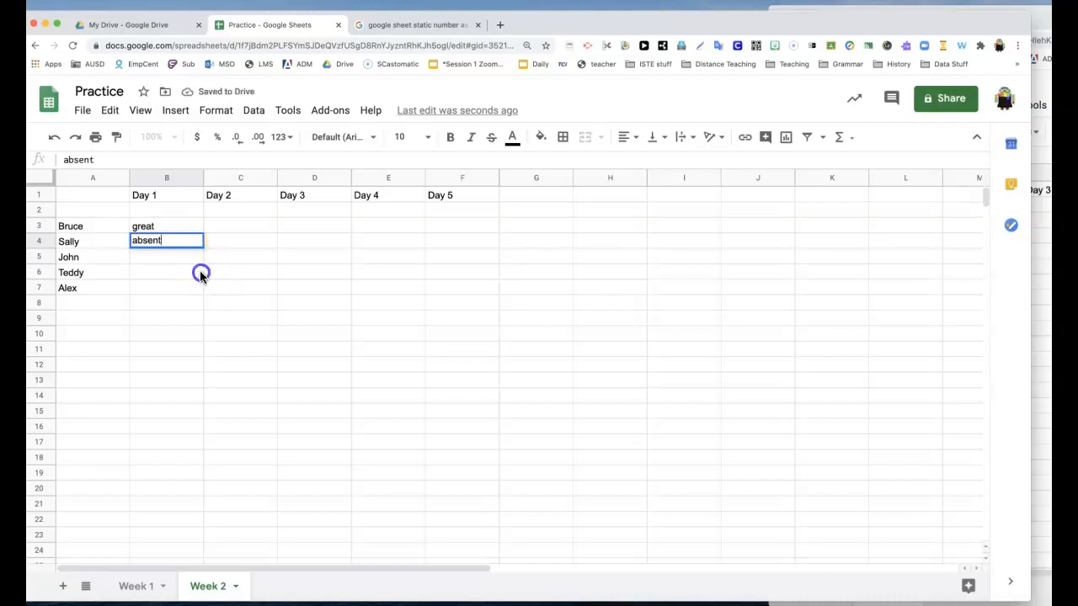
pyautogui.click(157, 273)
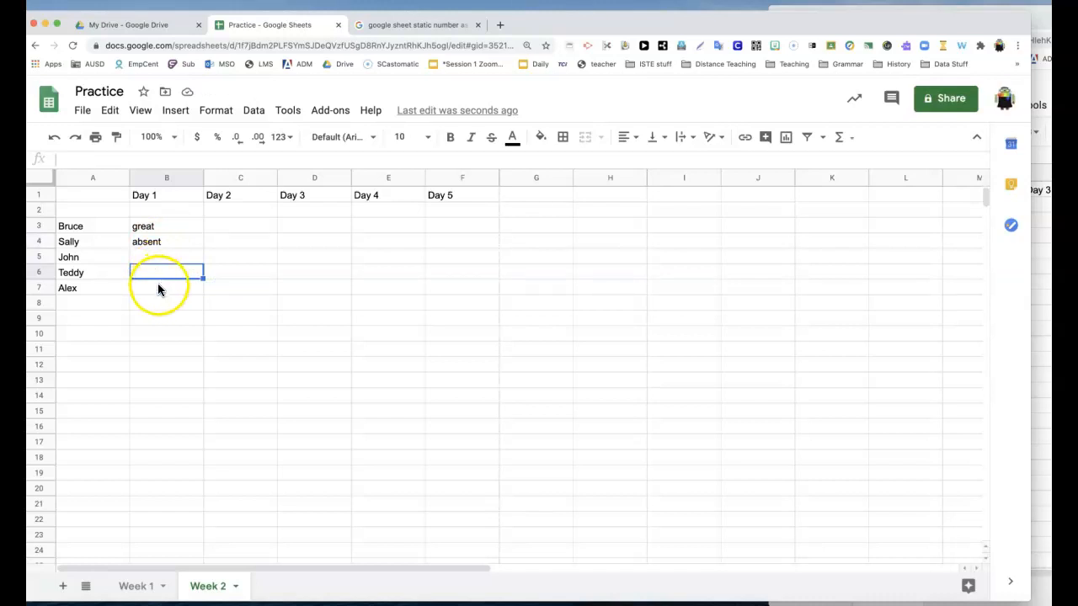
pyautogui.click(156, 301)
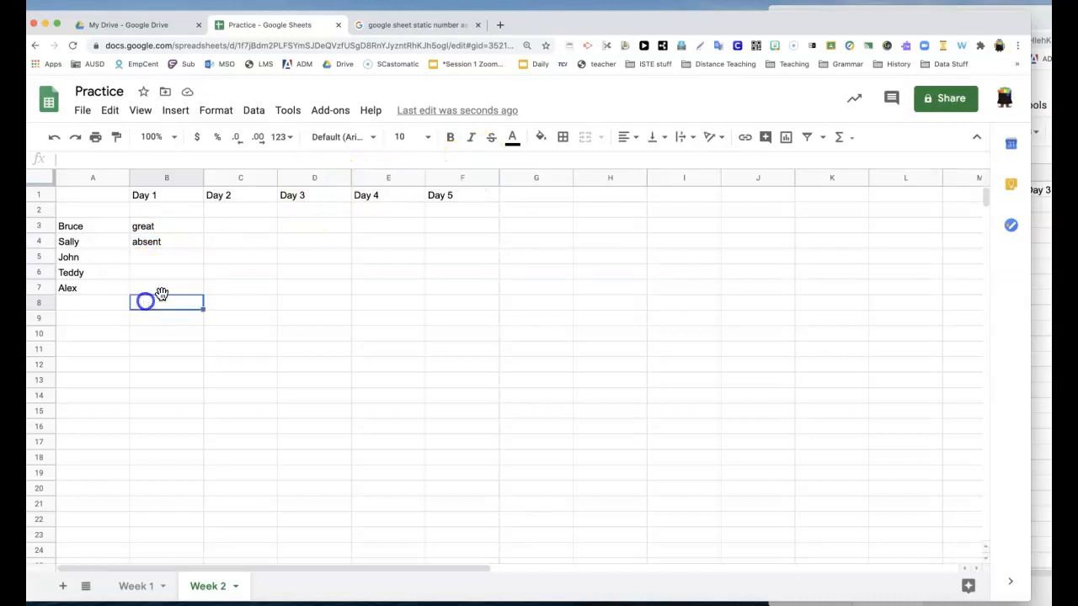
pyautogui.click(843, 137)
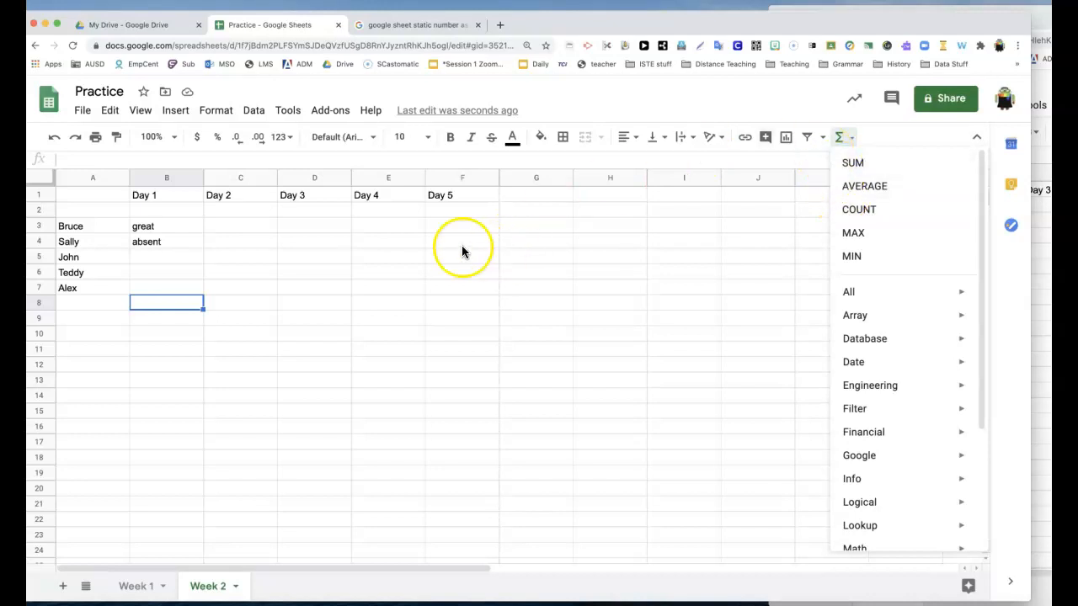
# Insert a checkbox in cell C4 under Day 2 and tick it
pyautogui.click(261, 242)
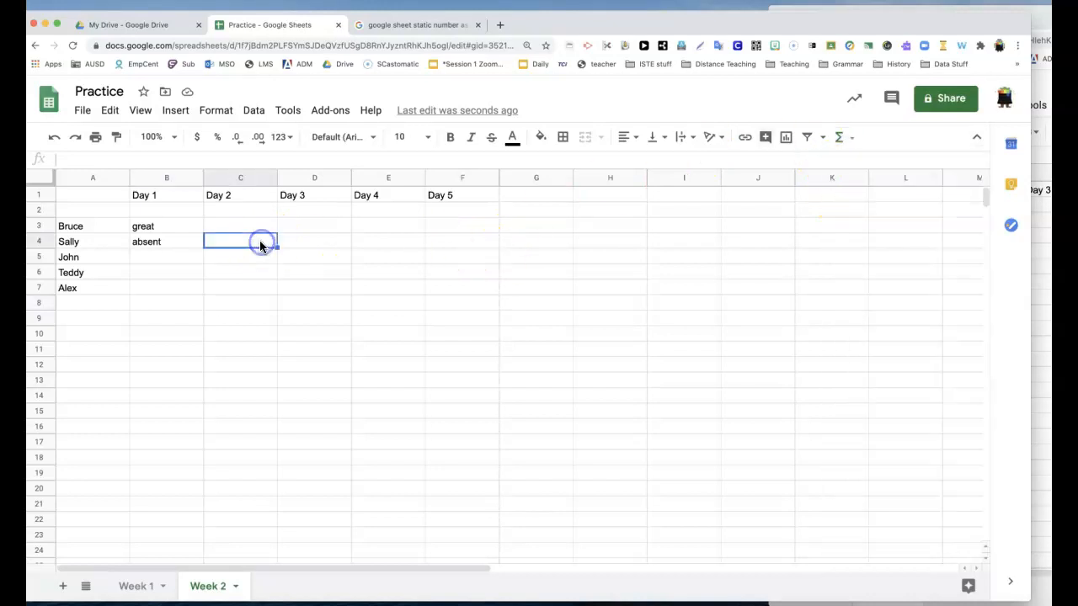
pyautogui.click(182, 115)
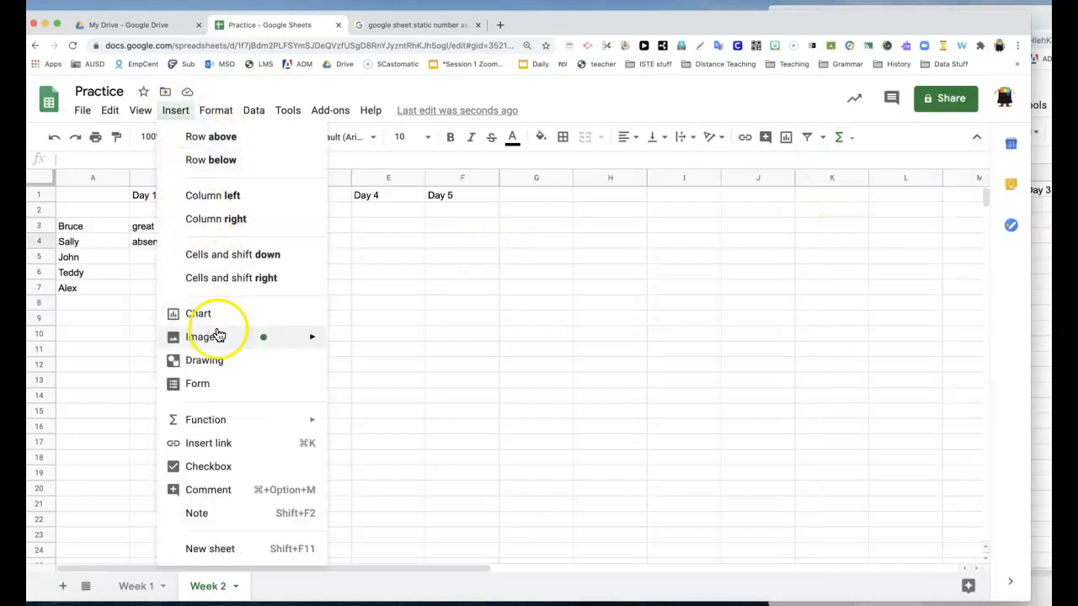
pyautogui.moveTo(217, 338)
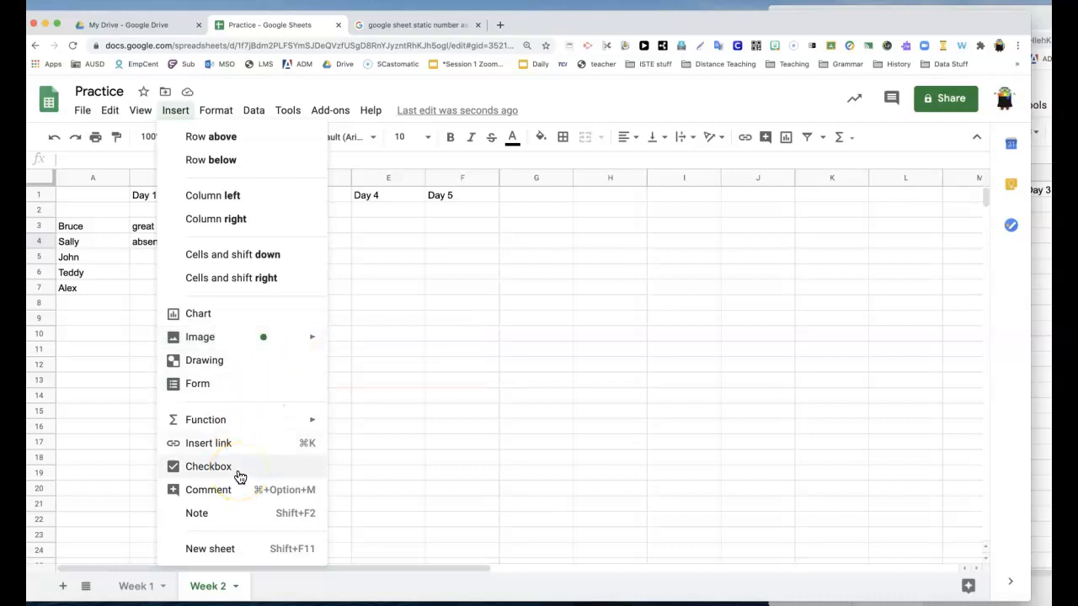
pyautogui.click(208, 467)
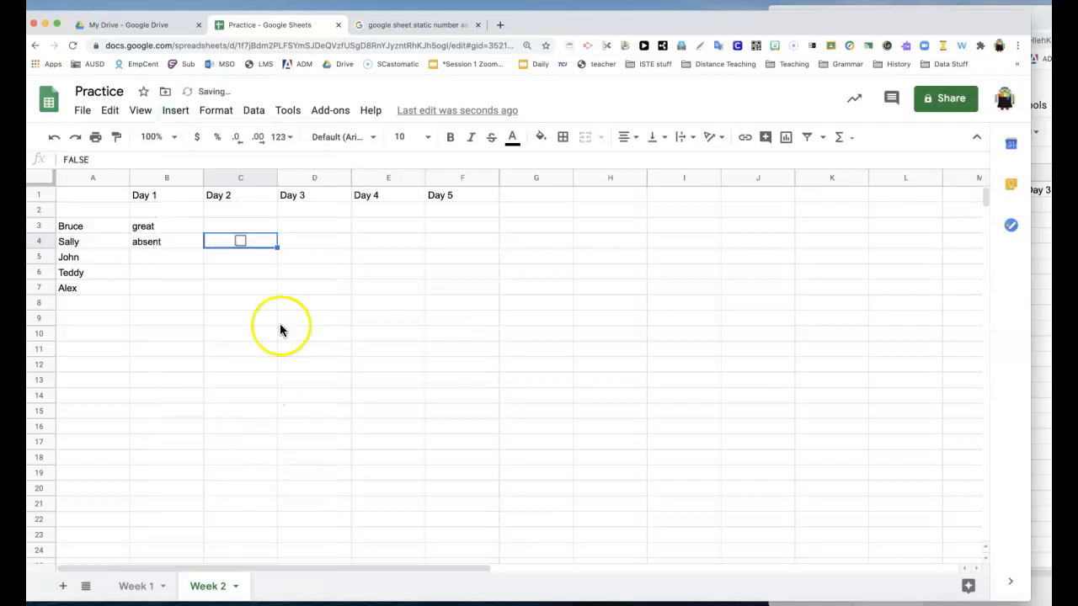
pyautogui.click(271, 290)
pyautogui.click(241, 242)
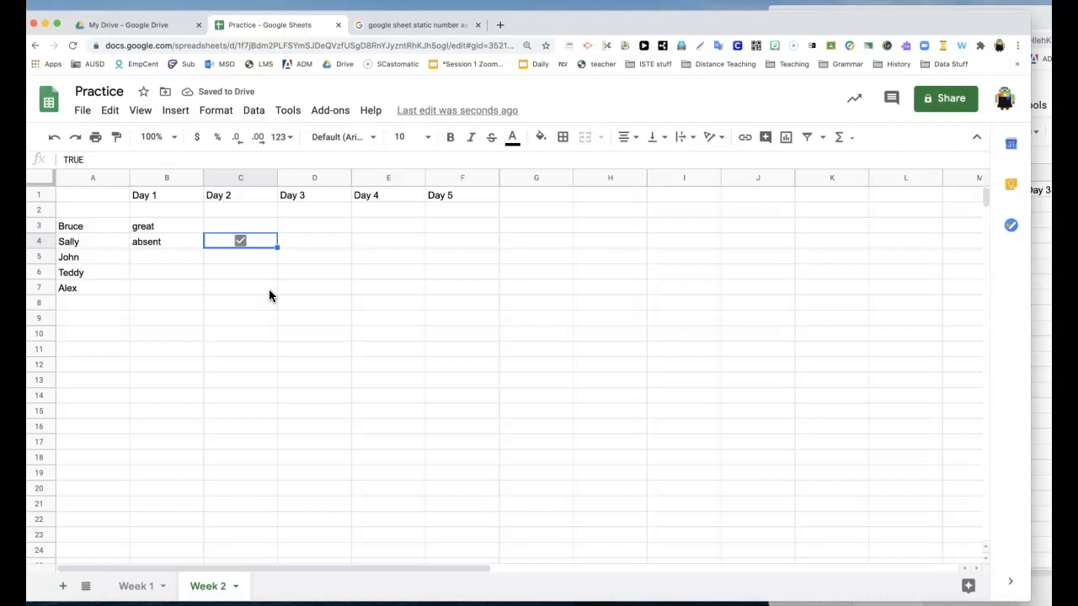
pyautogui.click(313, 334)
# Add a data validation dropdown to D4 with the list of items yes, no, maybe, and choose no in it
pyautogui.click(303, 242)
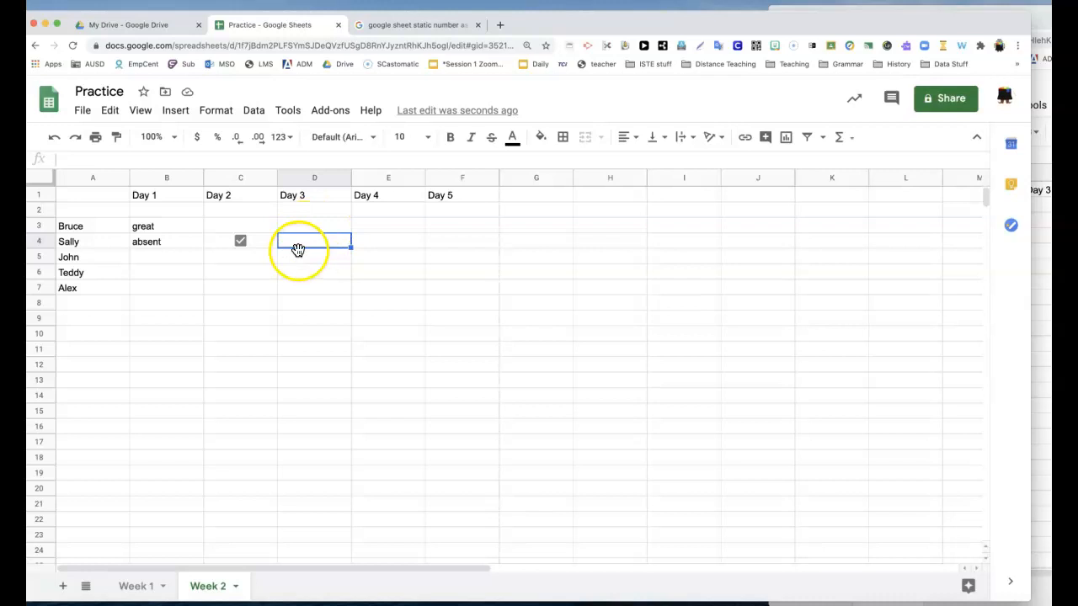
pyautogui.click(253, 111)
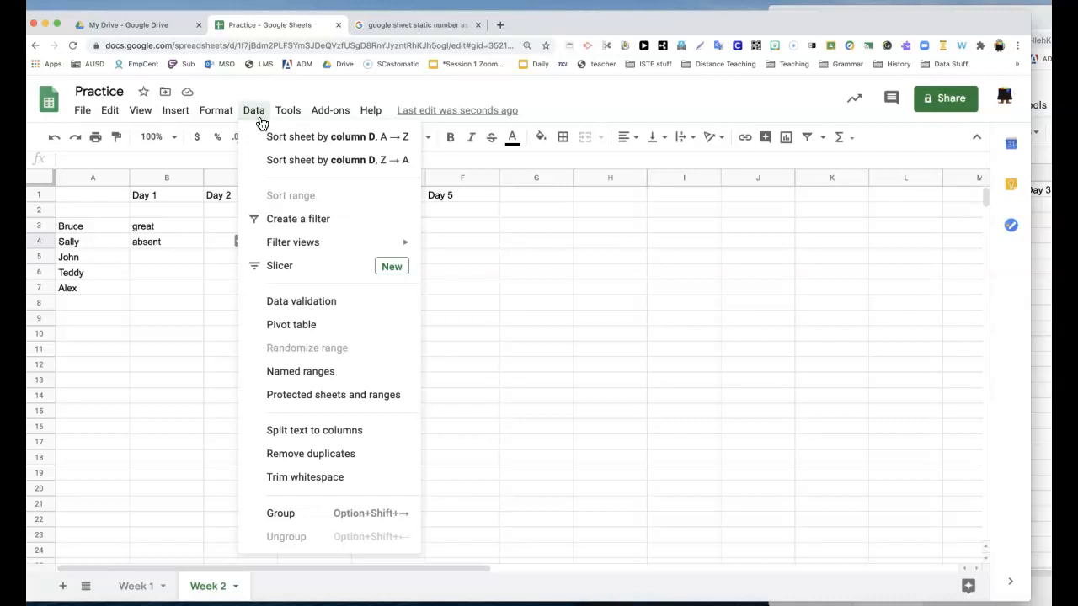
pyautogui.click(287, 310)
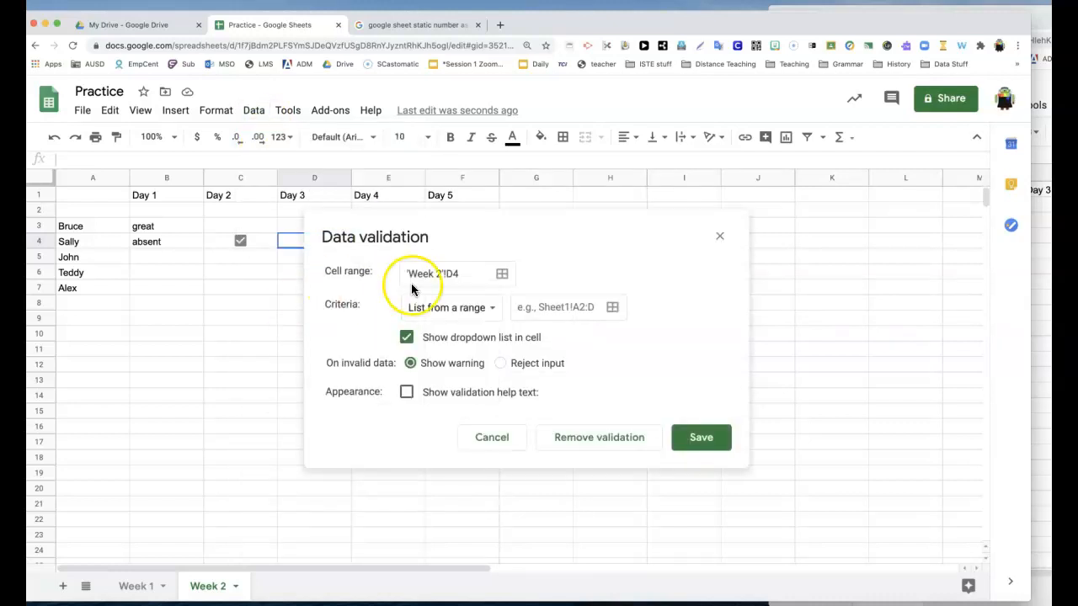
pyautogui.click(461, 312)
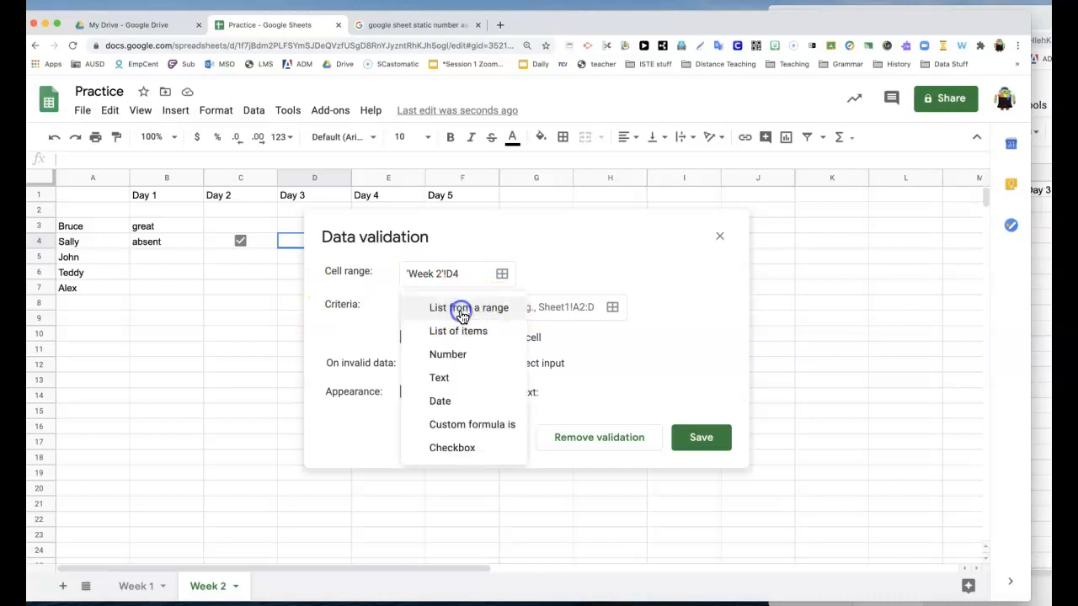
pyautogui.click(471, 337)
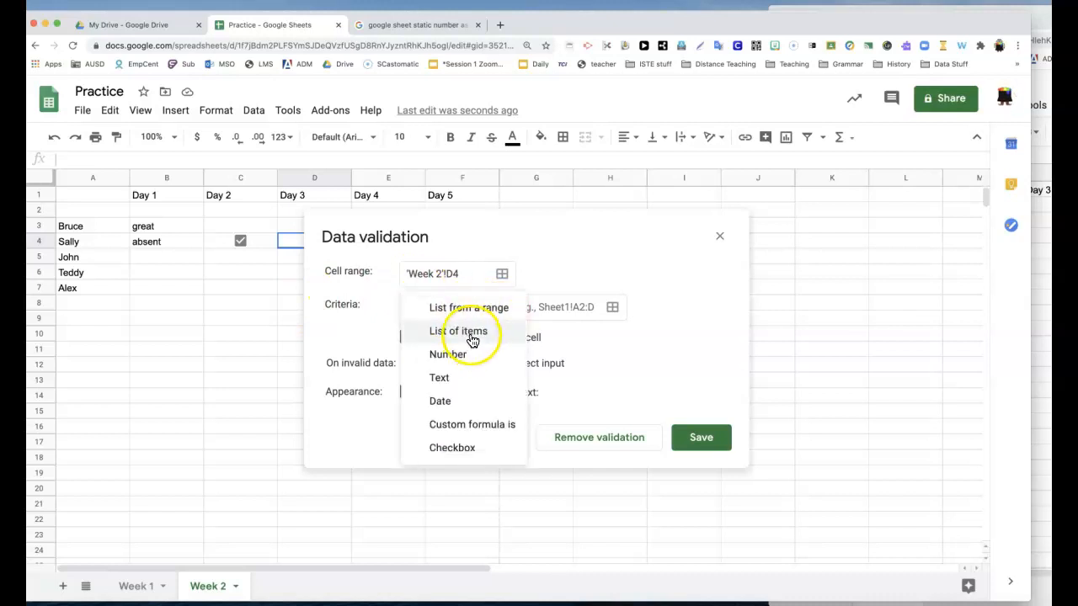
pyautogui.click(515, 305)
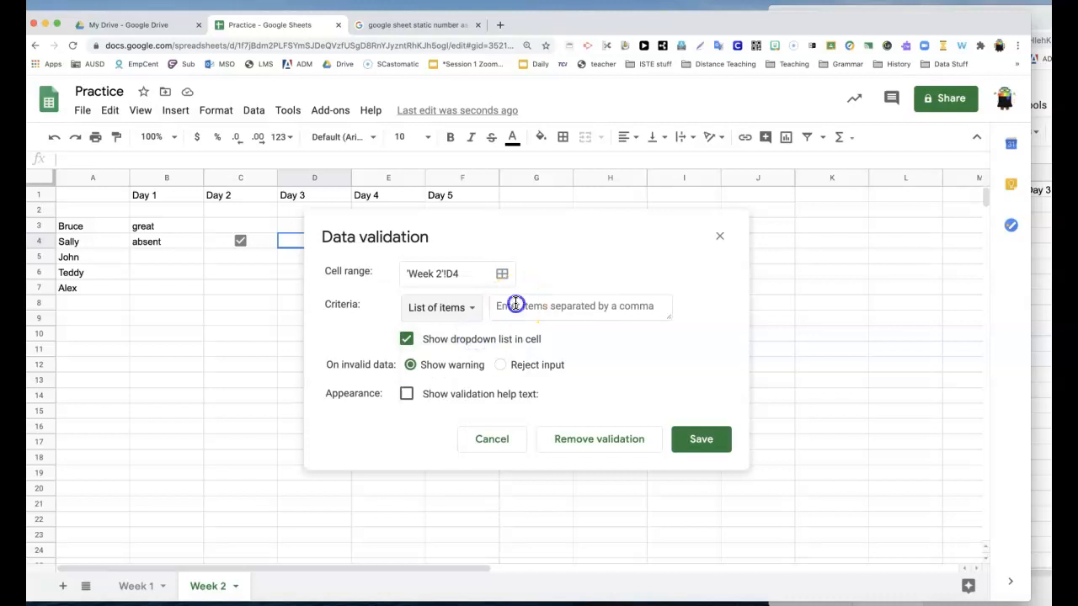
pyautogui.write('yes, no, maybe')
pyautogui.click(701, 438)
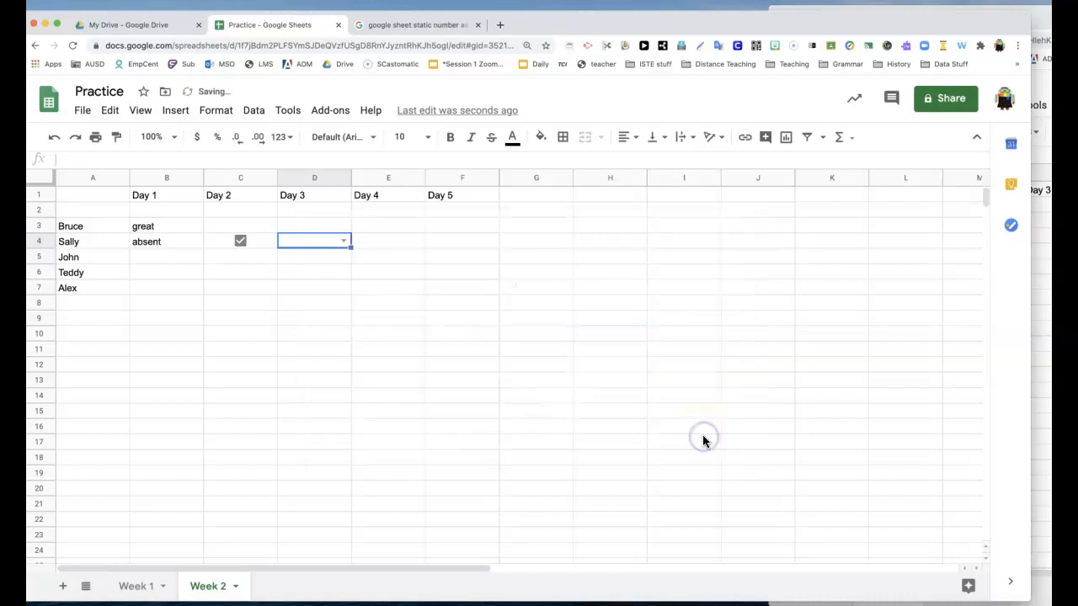
pyautogui.click(344, 243)
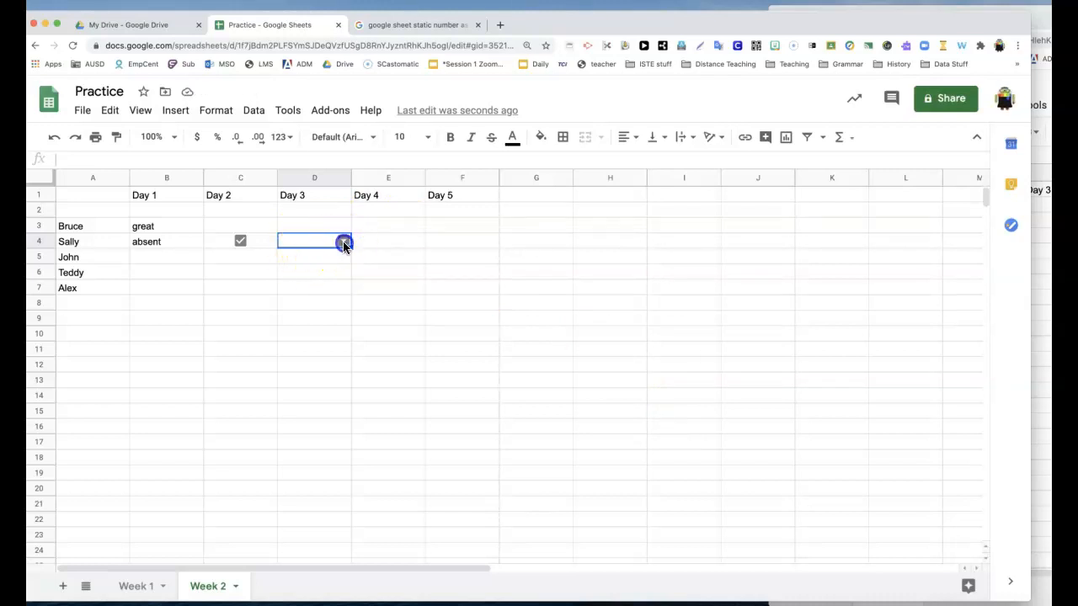
pyautogui.click(333, 272)
# Copy the dropdown from D4 into D5 and choose yes there
pyautogui.hotkey('ctrl', 'c')
pyautogui.click(325, 257)
pyautogui.hotkey('ctrl', 'v')
pyautogui.click(341, 259)
pyautogui.click(328, 289)
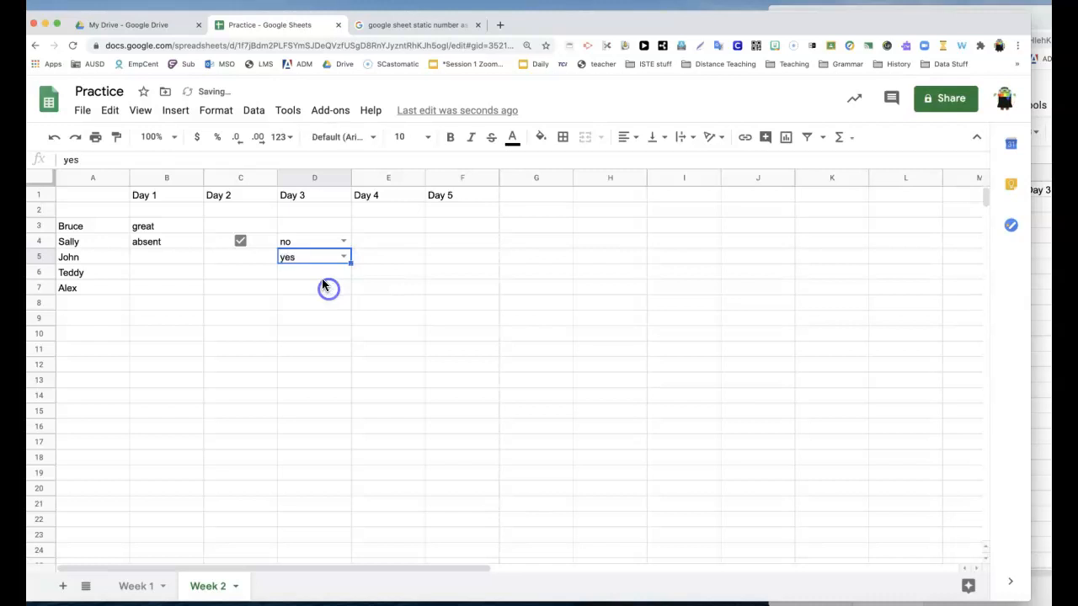
pyautogui.click(253, 110)
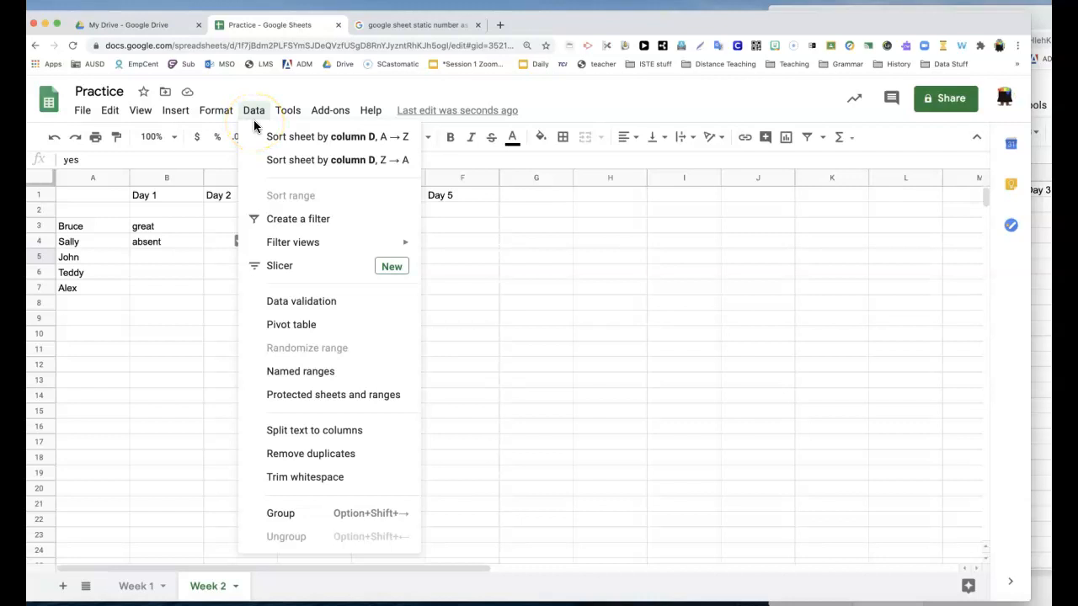
pyautogui.click(272, 246)
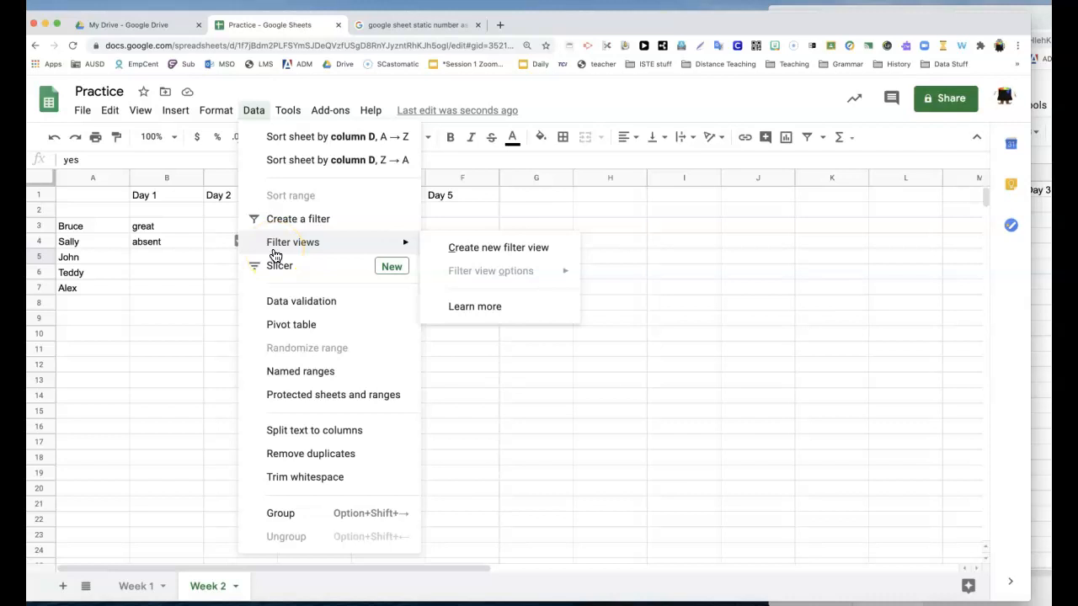
# Create a form linked to the spreadsheet, and switch back to the Practice spreadsheet
pyautogui.click(287, 111)
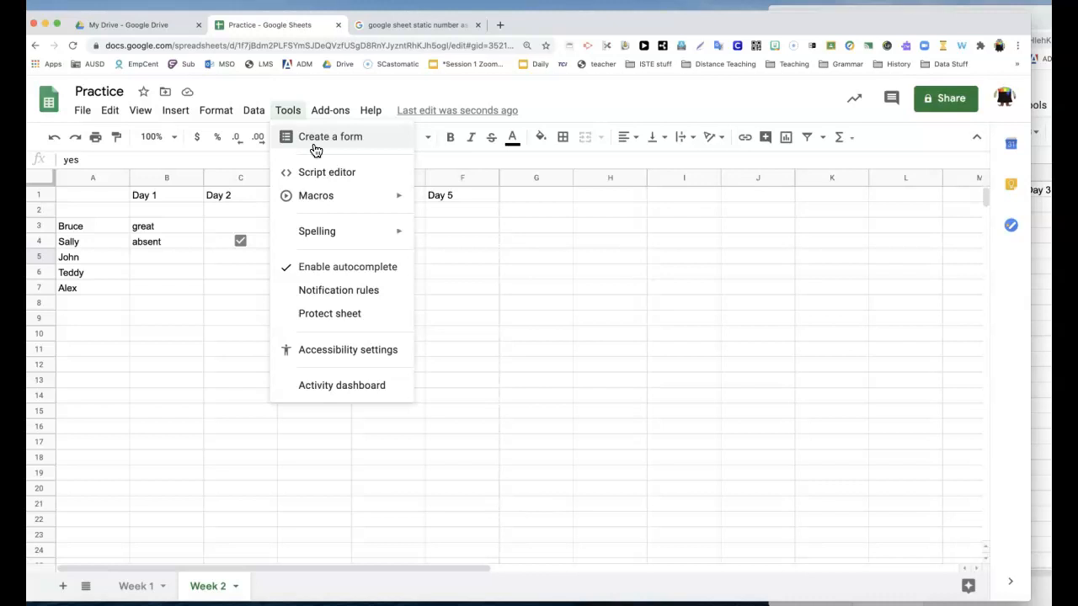
pyautogui.click(313, 142)
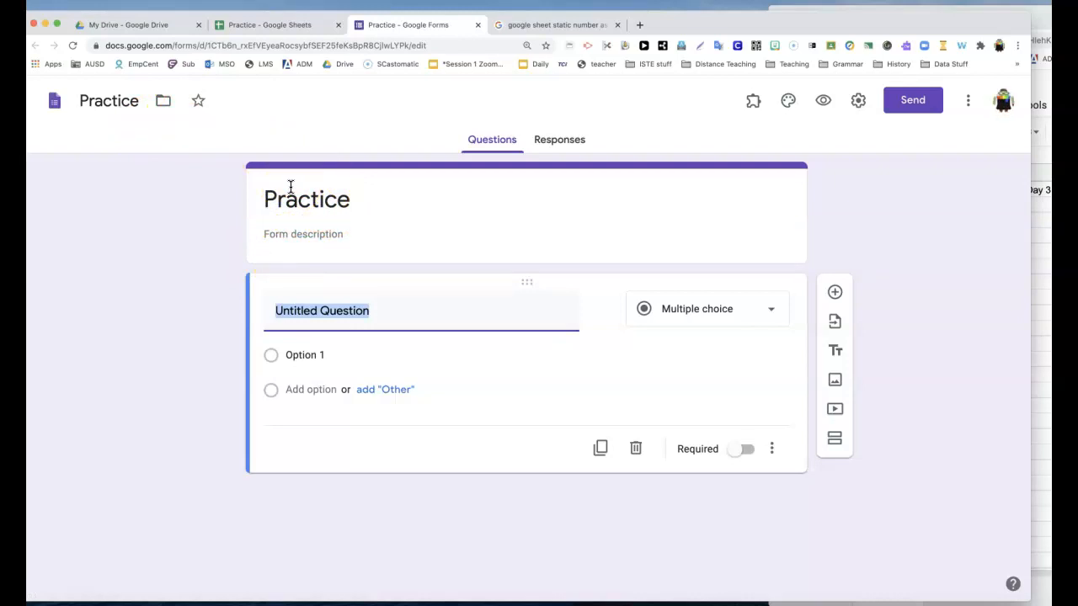
pyautogui.click(314, 47)
pyautogui.click(286, 25)
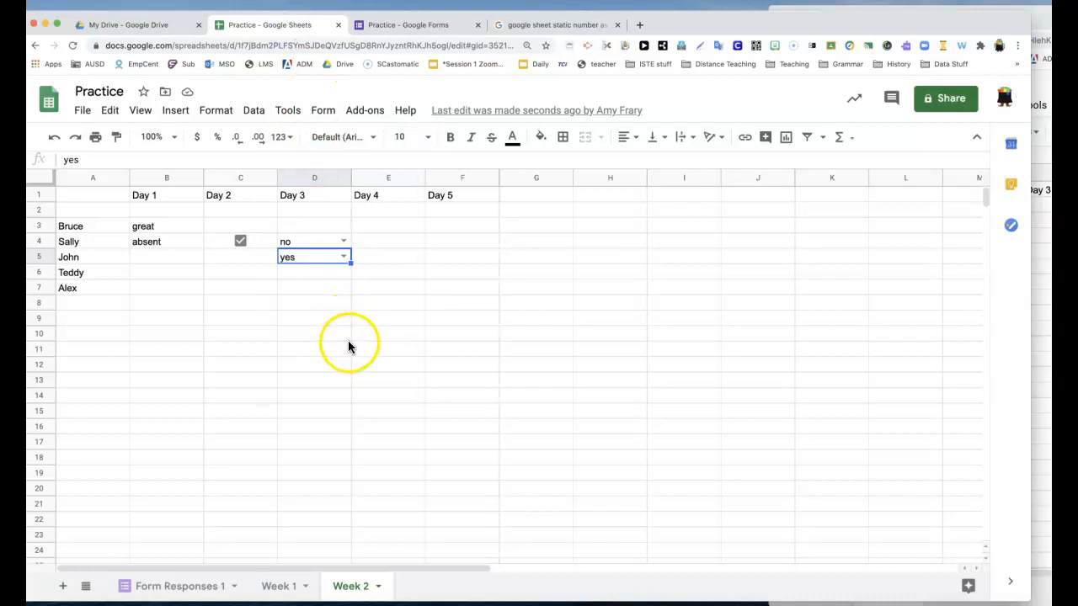
# Paste the copied sentence about observational records and anecdotal notes into B7 and enter 12 in C7 beside it
pyautogui.click(399, 261)
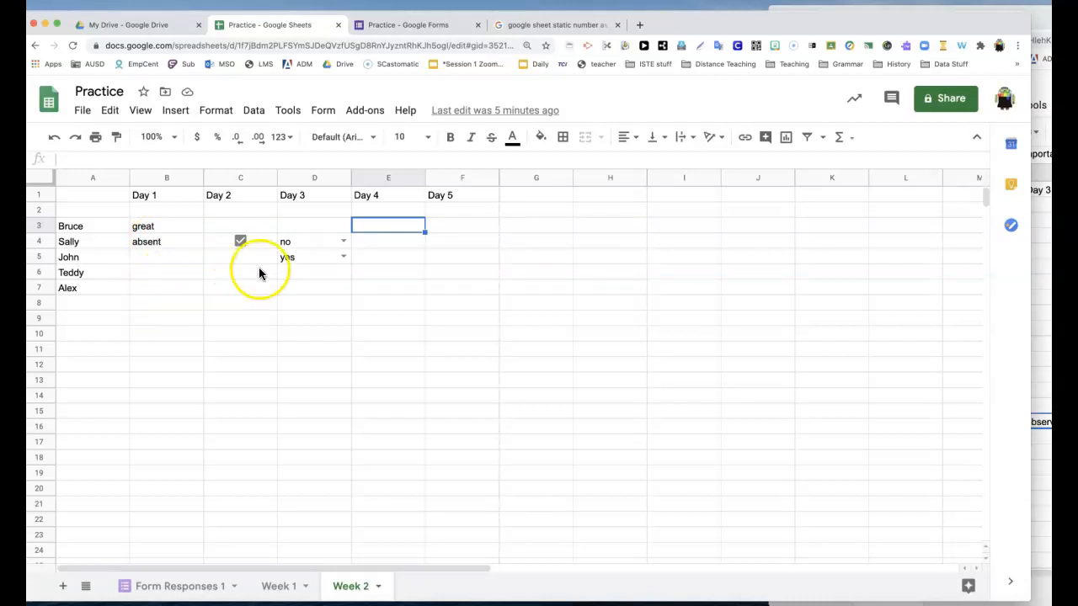
pyautogui.click(187, 289)
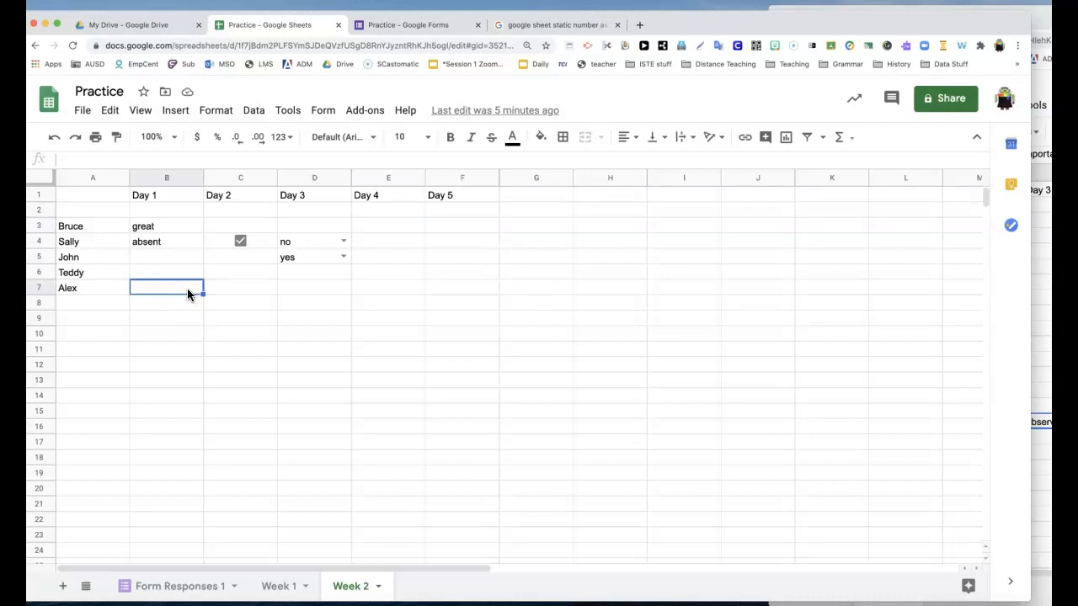
pyautogui.press('super+v')
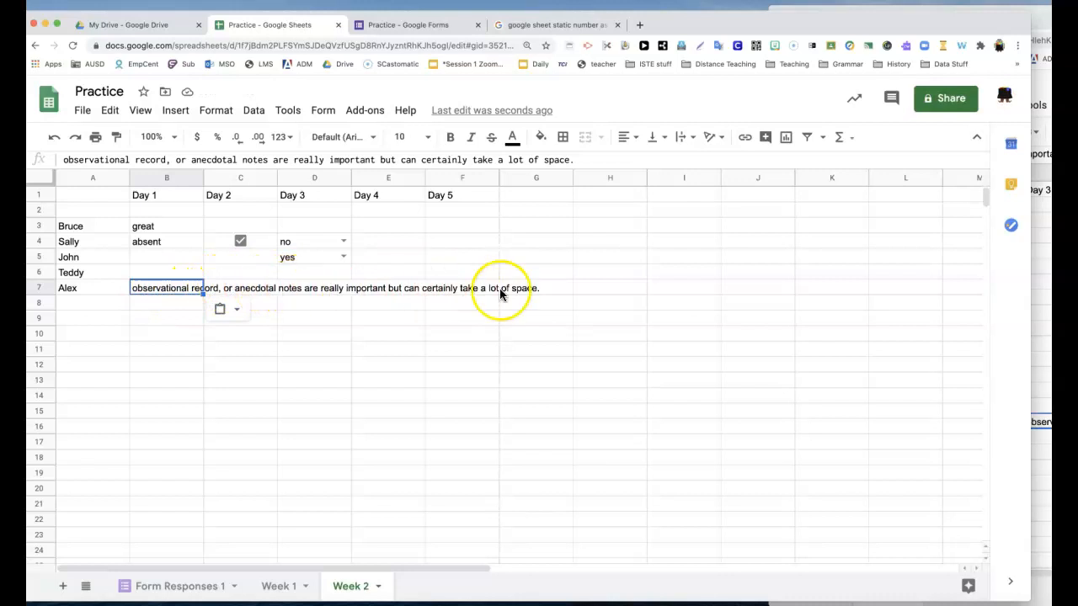
pyautogui.click(246, 295)
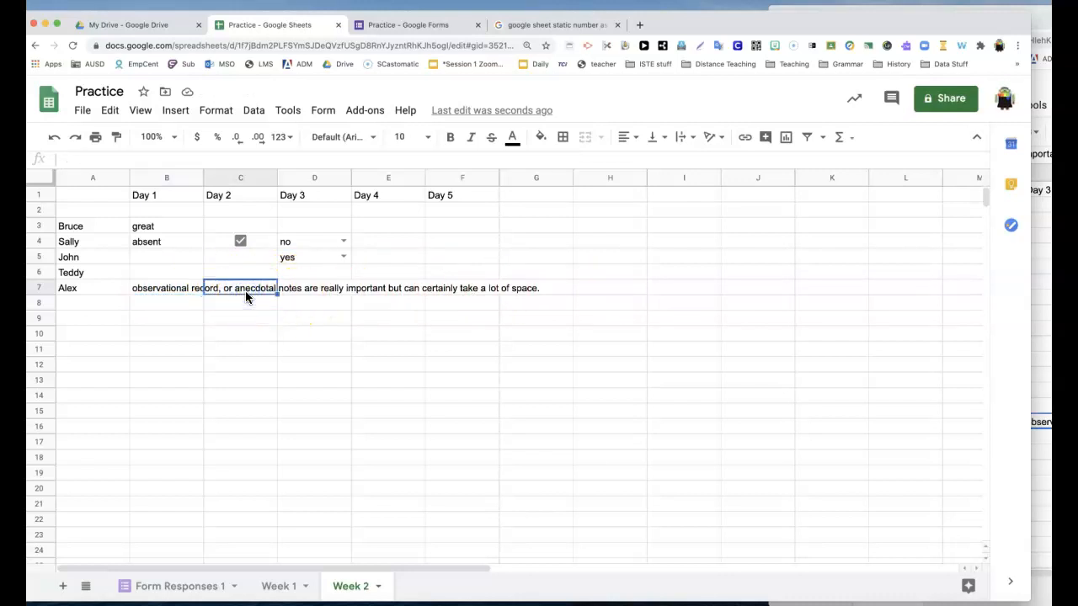
pyautogui.write('12')
pyautogui.click(257, 339)
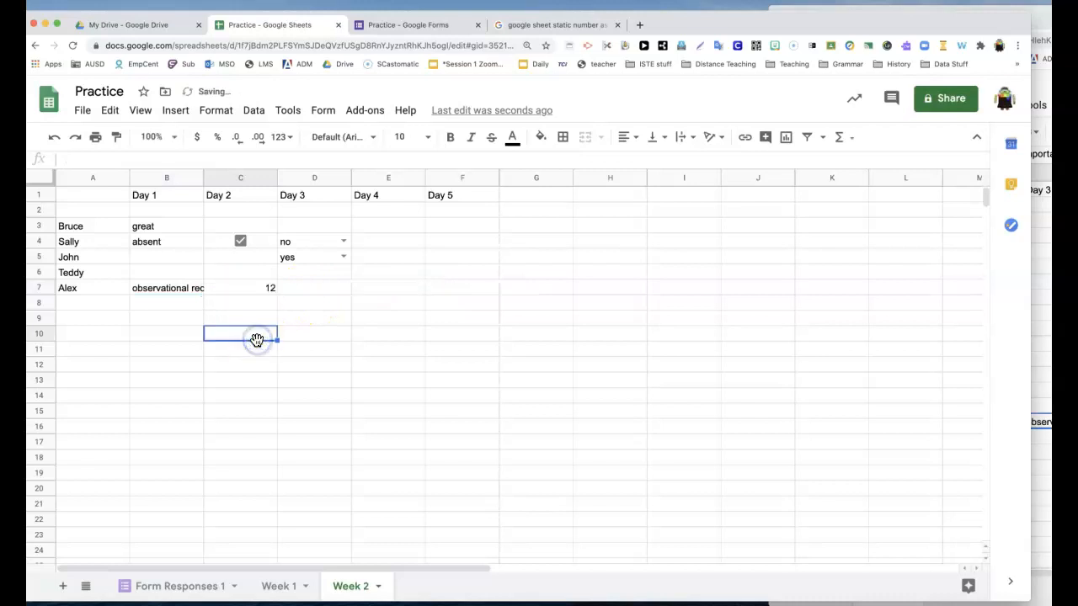
# Check the full note in B7 and set its text wrapping to Wrap
pyautogui.click(134, 290)
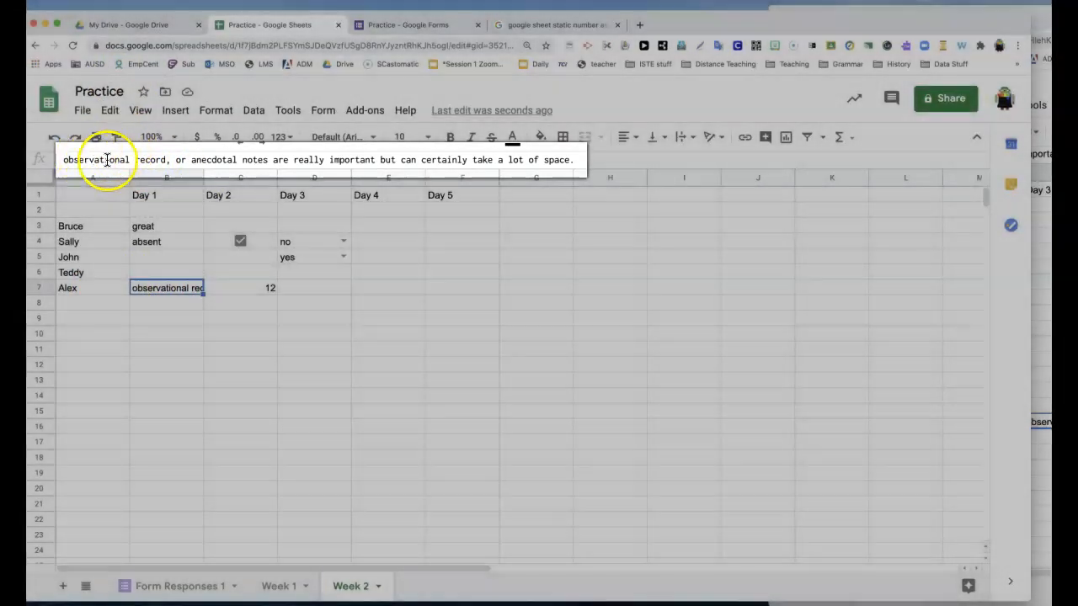
pyautogui.click(149, 316)
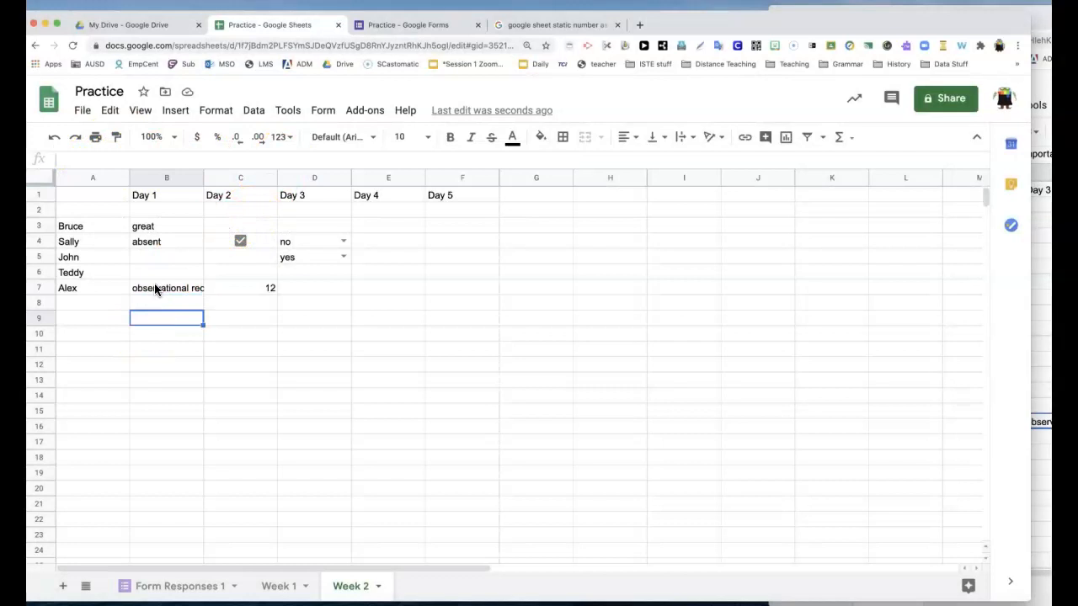
pyautogui.click(155, 288)
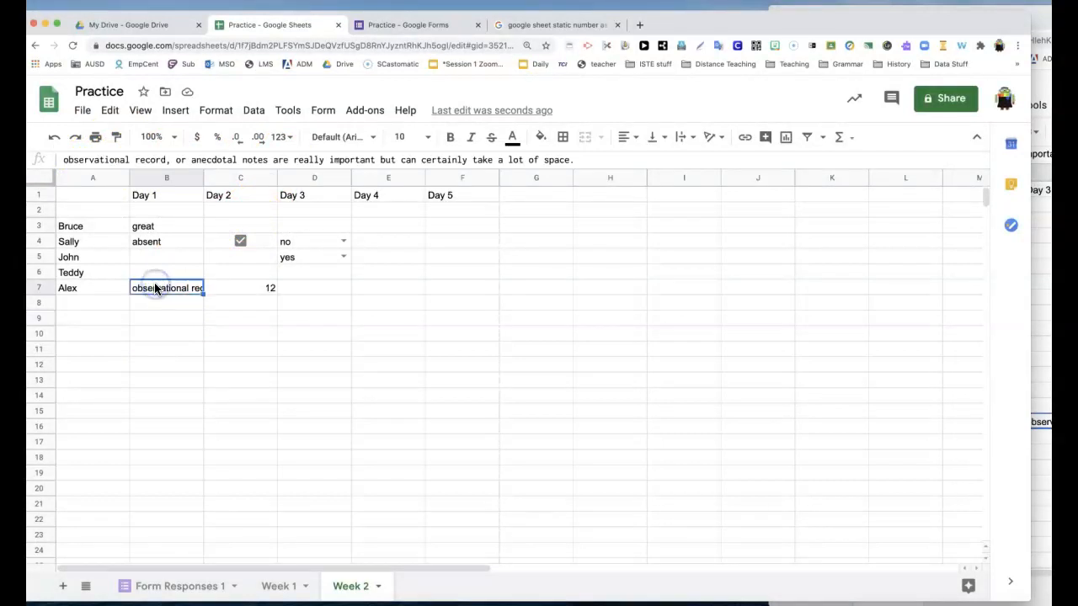
pyautogui.click(233, 120)
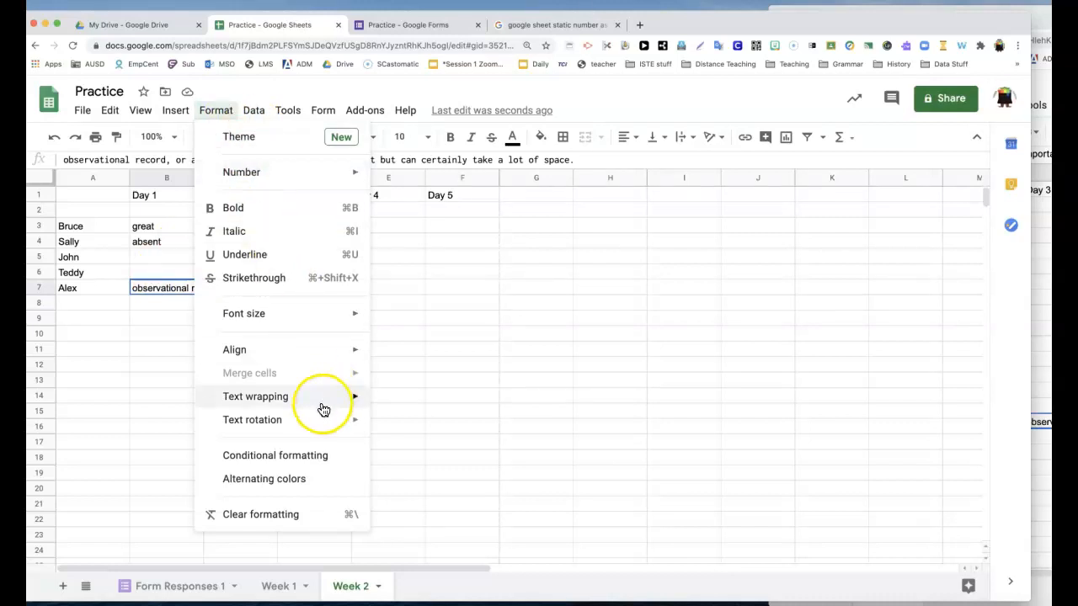
pyautogui.moveTo(321, 403)
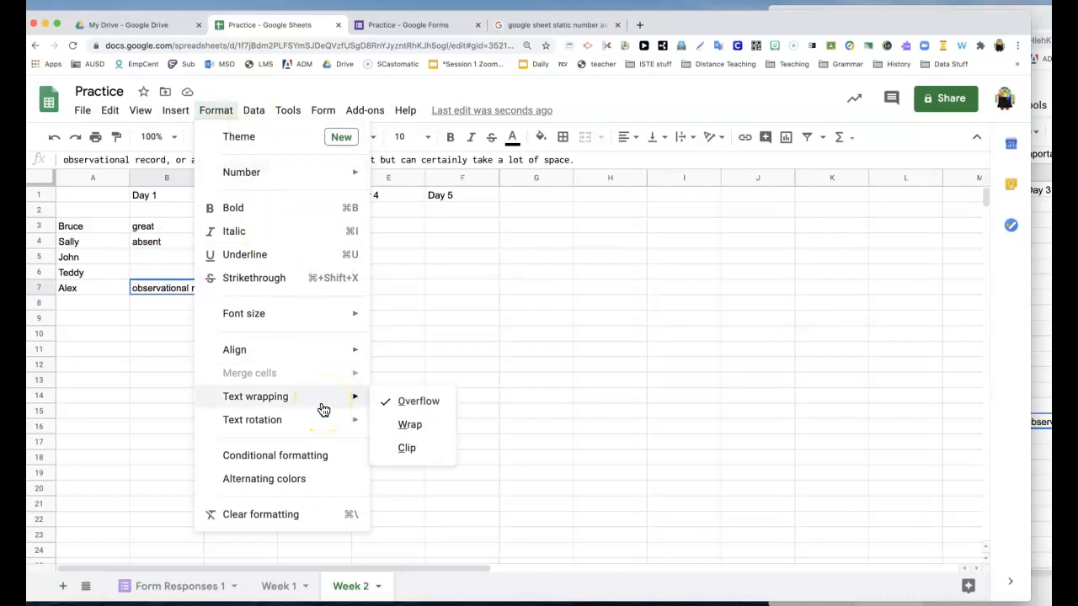
pyautogui.click(420, 419)
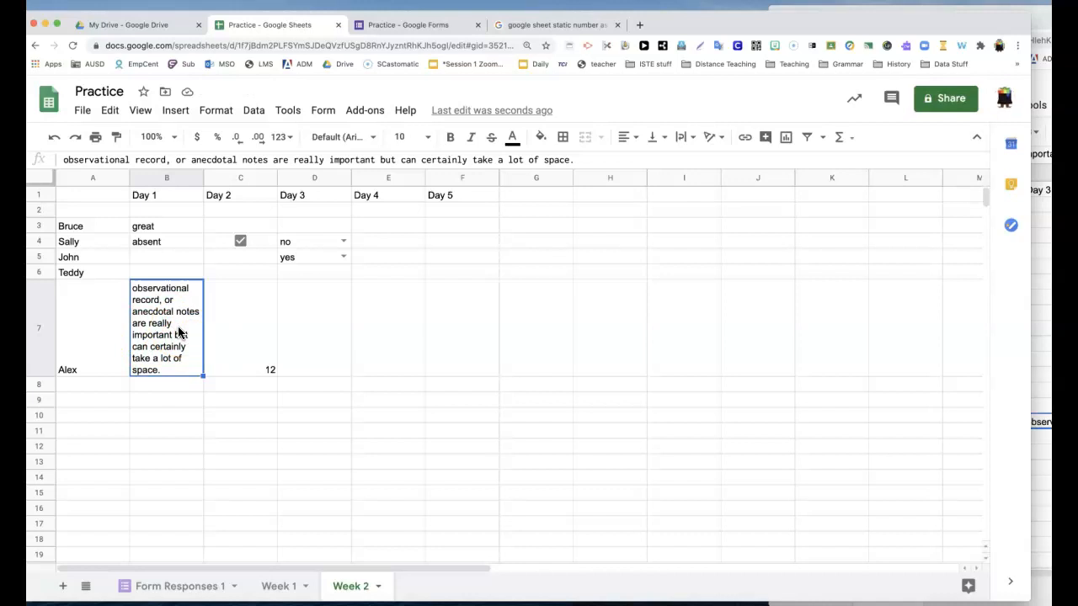
# Set the text wrapping of the note in B7 to Clip
pyautogui.click(215, 110)
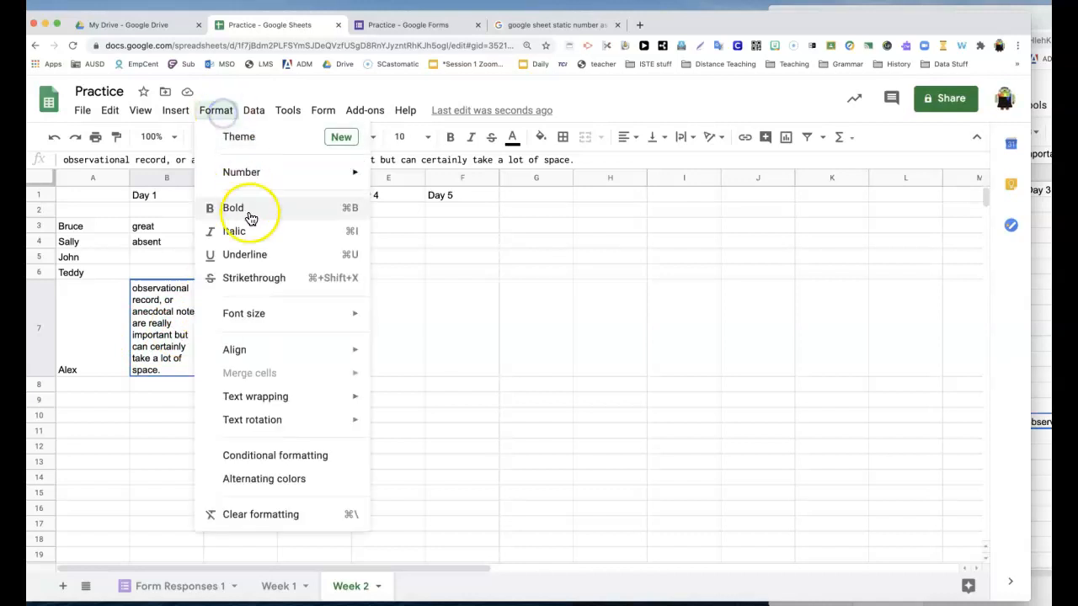
pyautogui.click(264, 392)
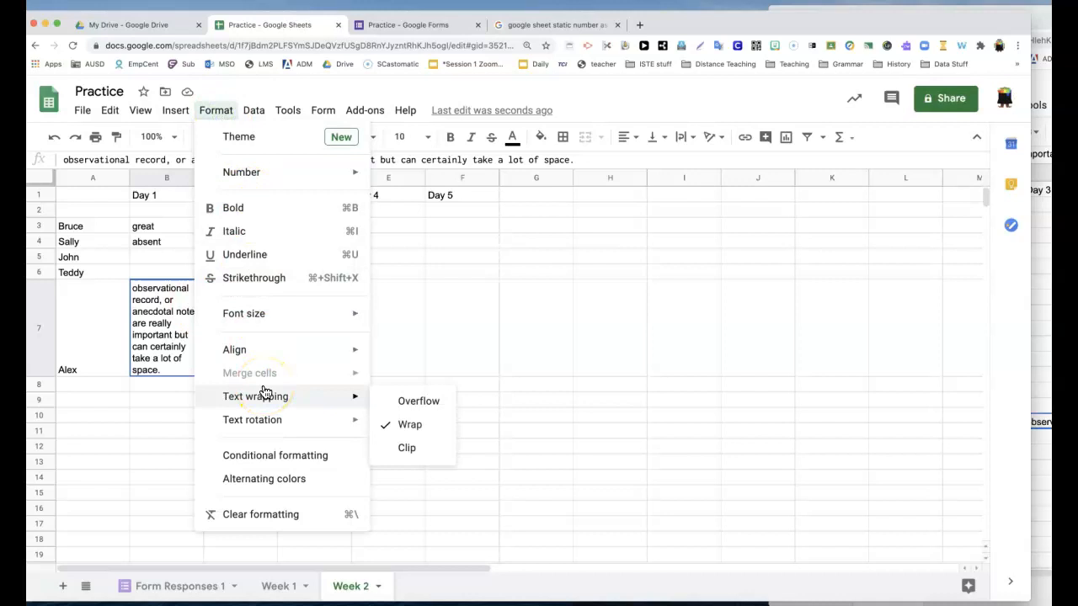
pyautogui.click(429, 448)
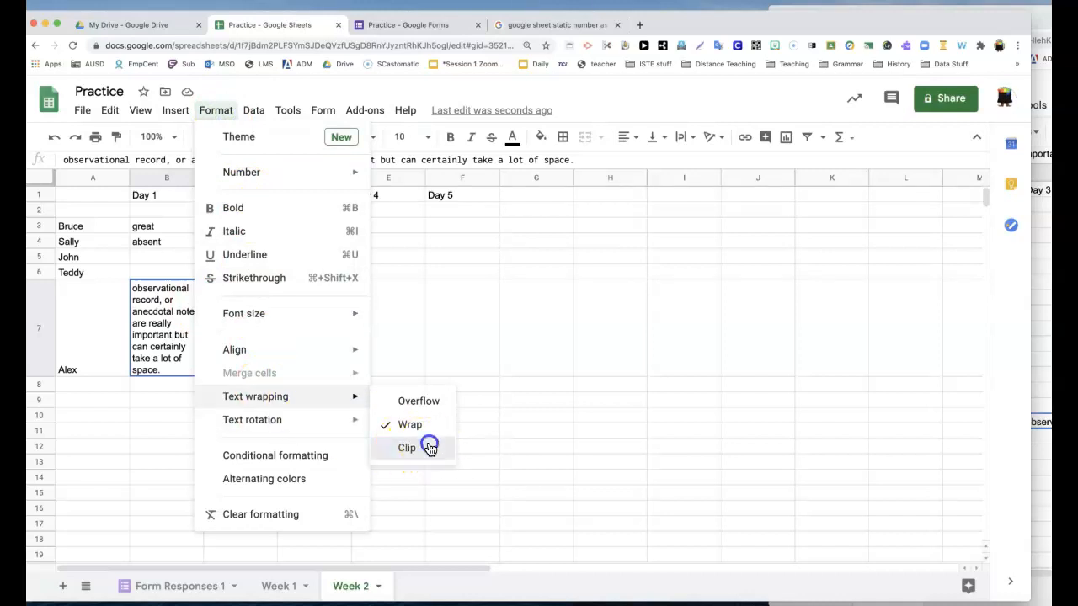
# Delete the number in C7 next to the clipped note
pyautogui.click(254, 289)
pyautogui.press('Delete')
pyautogui.click(257, 315)
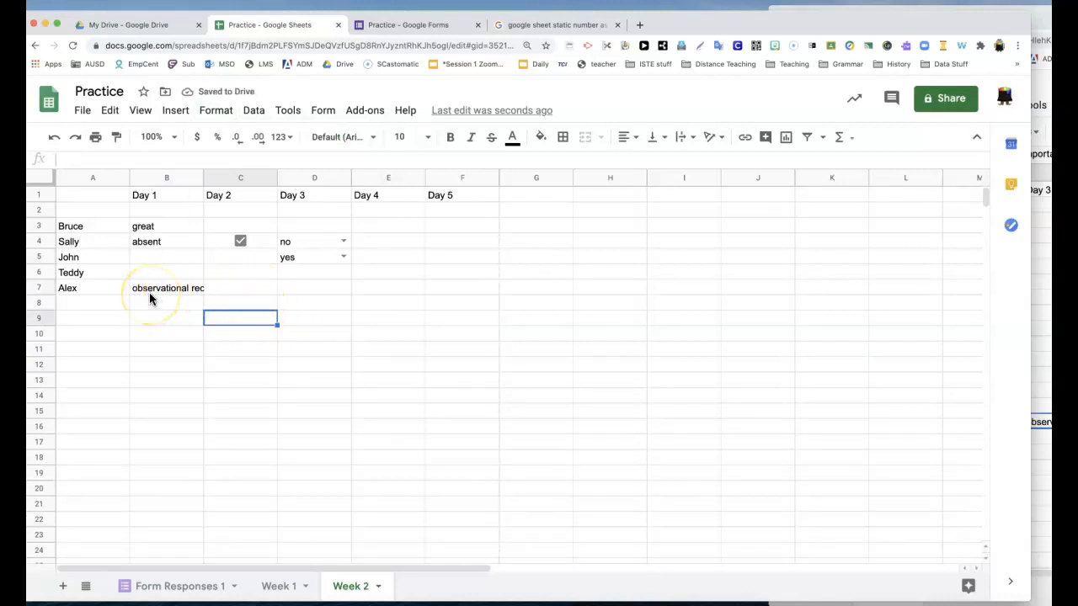
# Try the Tilt up text rotation on the note in B7, and undo both the rotation and the deletion in C7
pyautogui.click(150, 291)
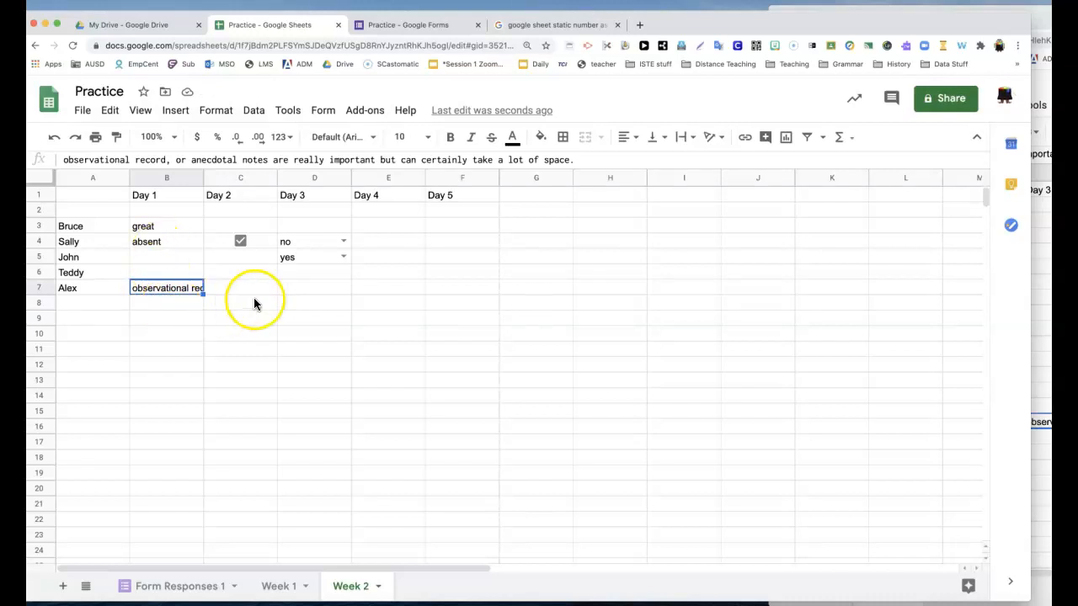
pyautogui.click(225, 111)
pyautogui.moveTo(311, 423)
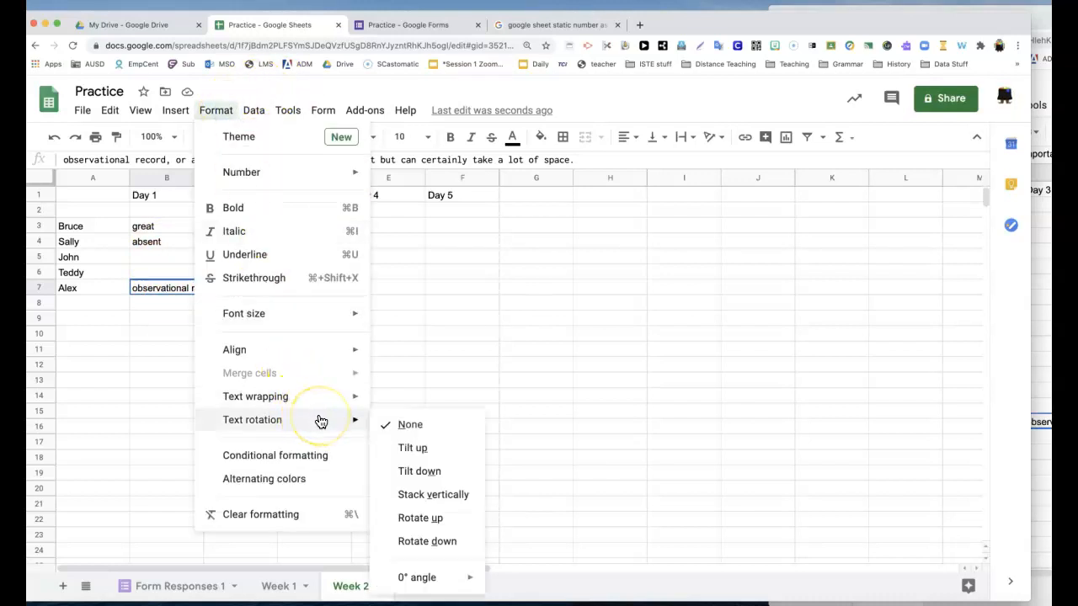
pyautogui.click(435, 455)
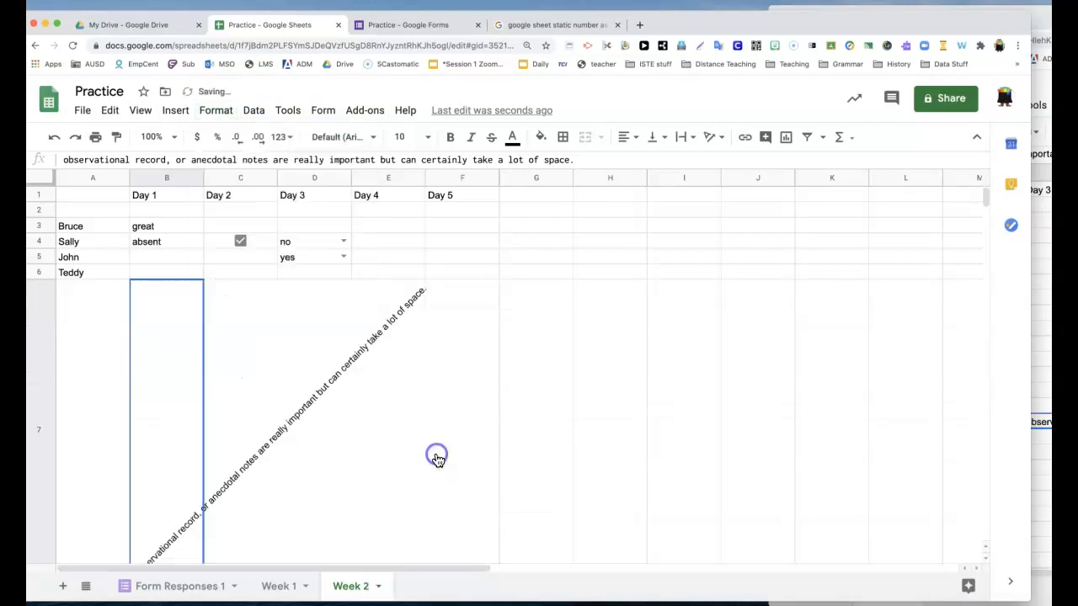
pyautogui.click(55, 137)
pyautogui.click(54, 138)
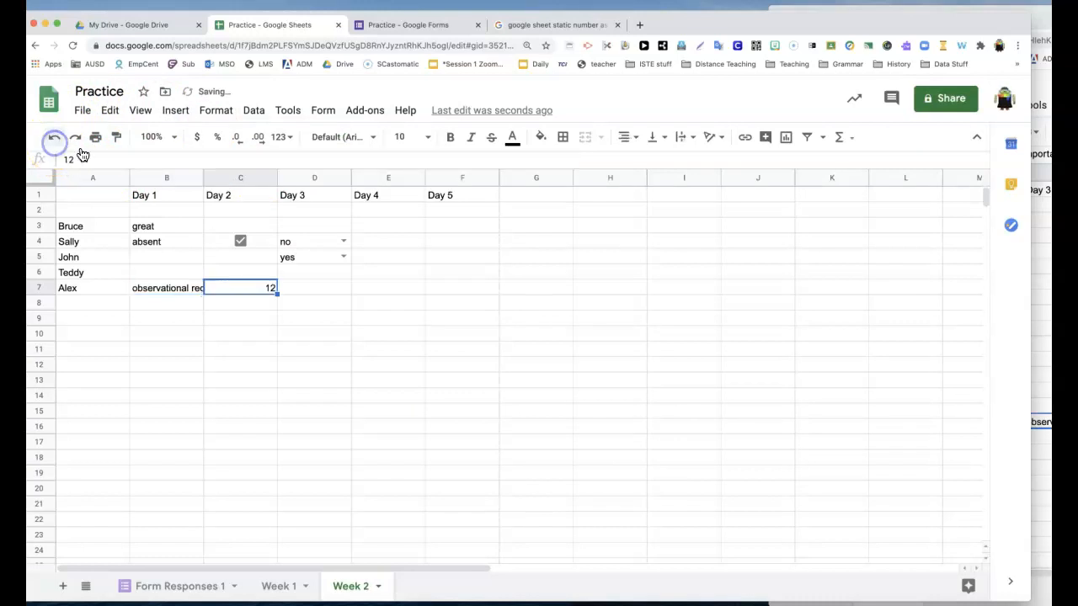
# Try the Tilt down text rotation on the note in B7 and undo it
pyautogui.click(147, 194)
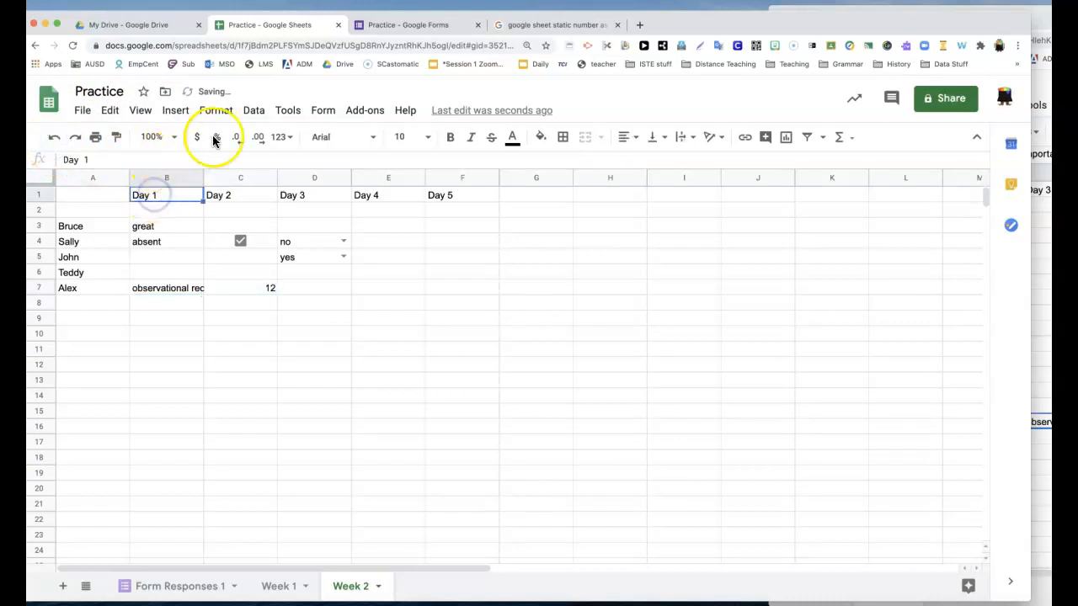
pyautogui.click(183, 288)
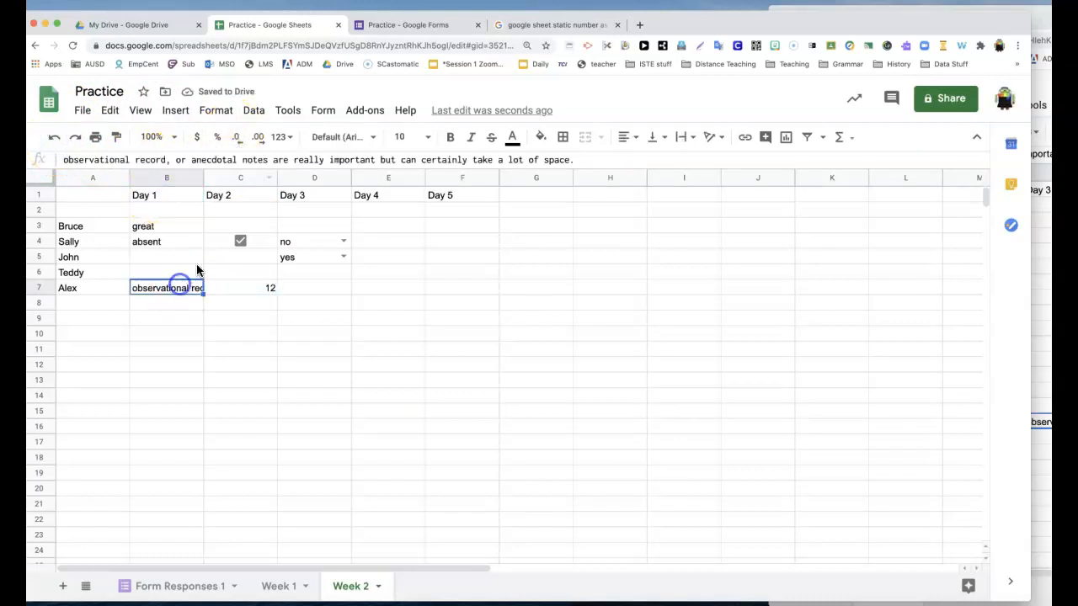
pyautogui.click(216, 113)
pyautogui.moveTo(281, 416)
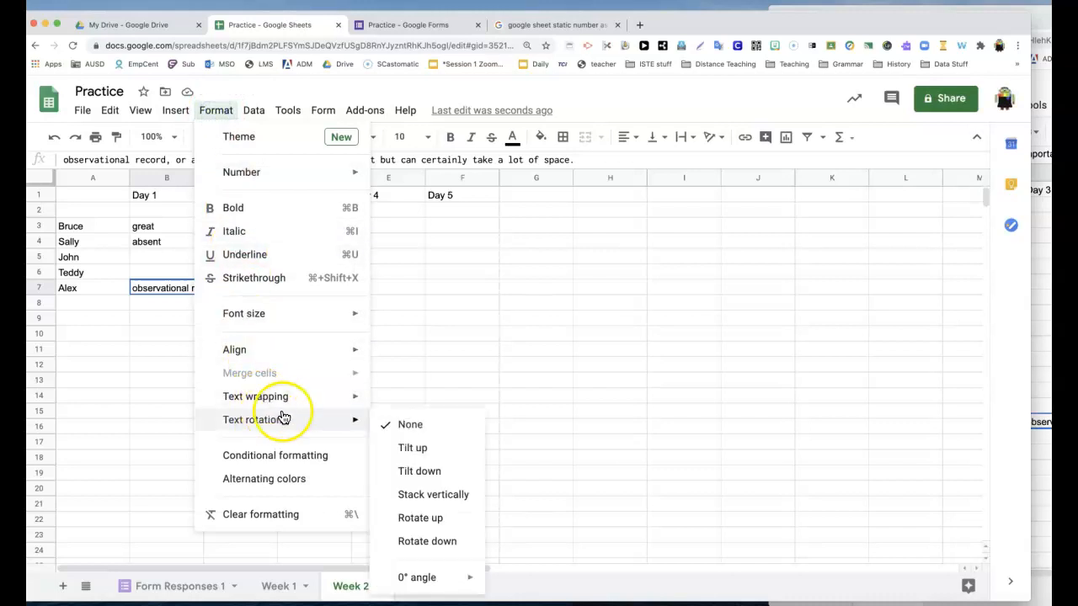
pyautogui.click(432, 474)
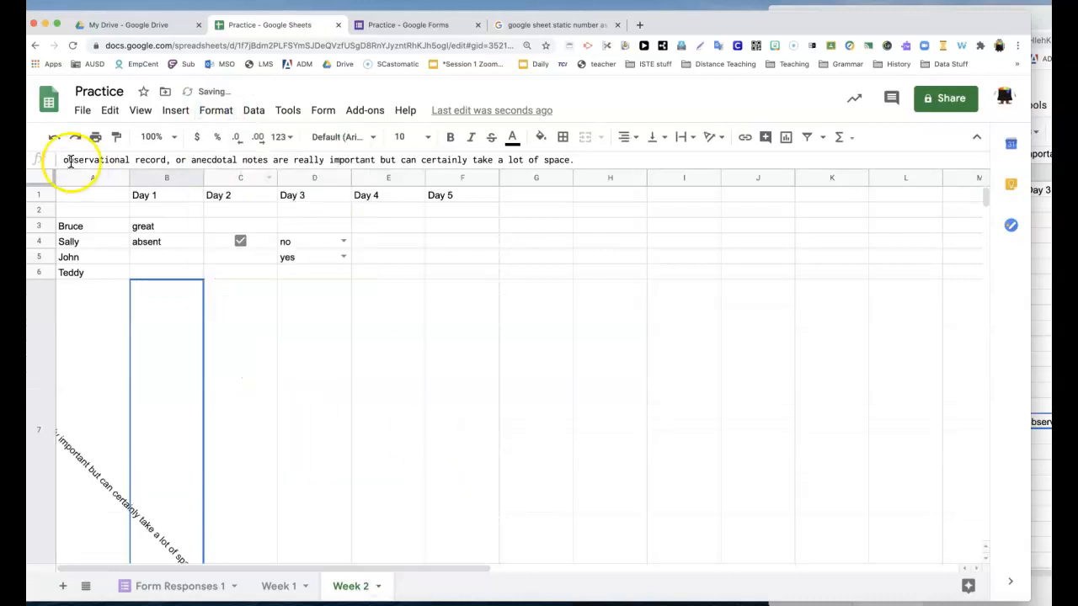
pyautogui.click(54, 138)
pyautogui.click(216, 110)
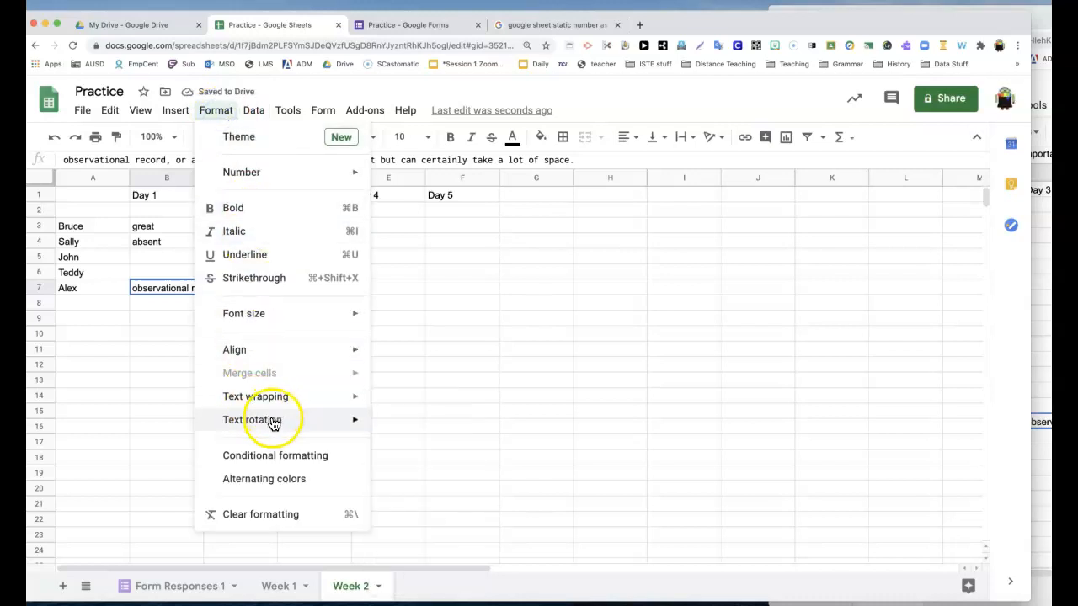
pyautogui.moveTo(272, 419)
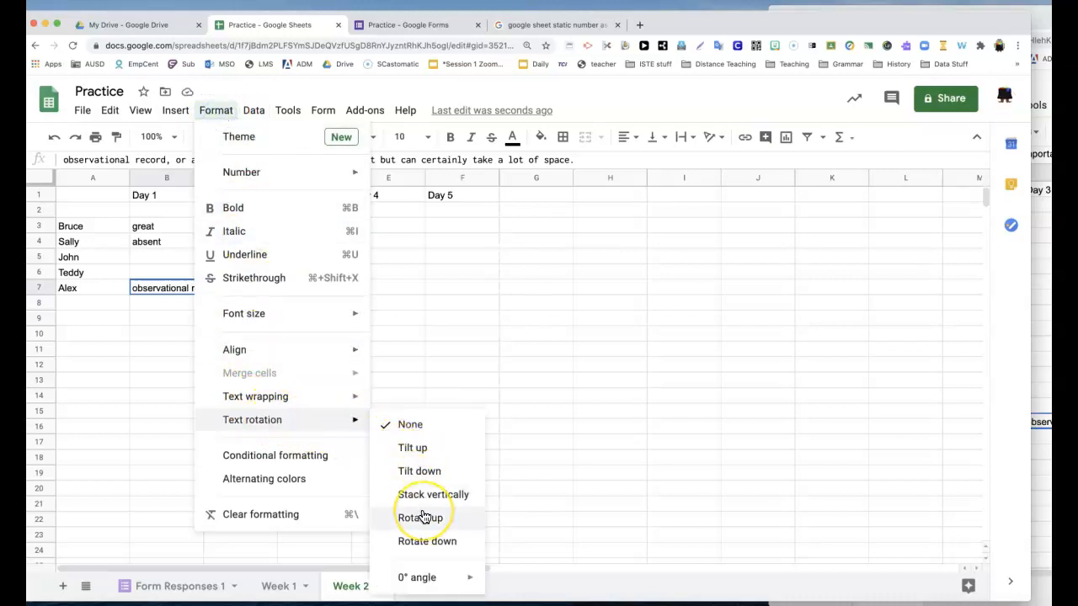
pyautogui.click(161, 350)
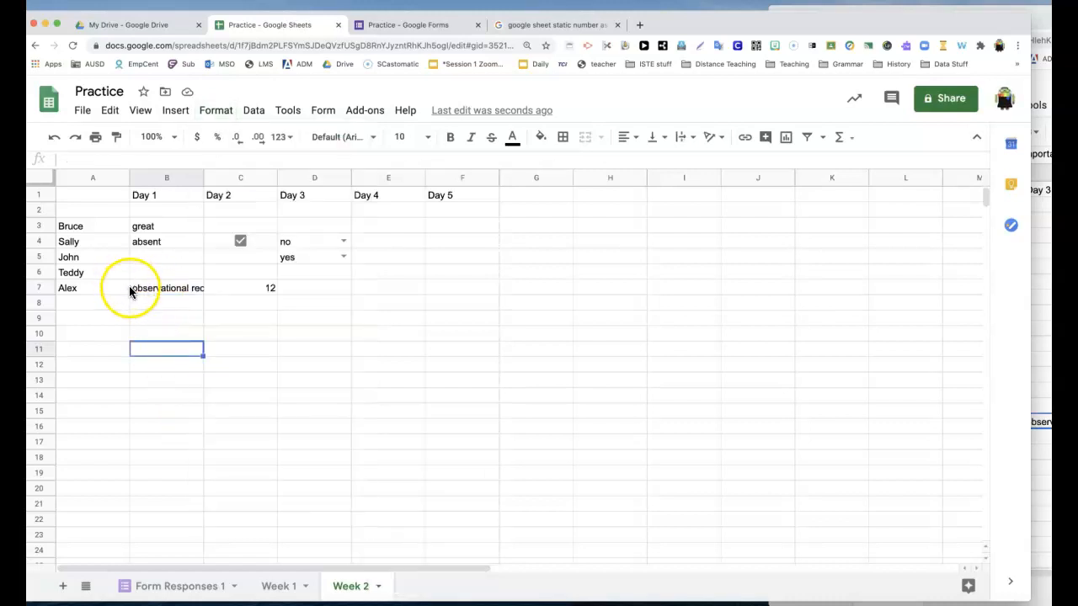